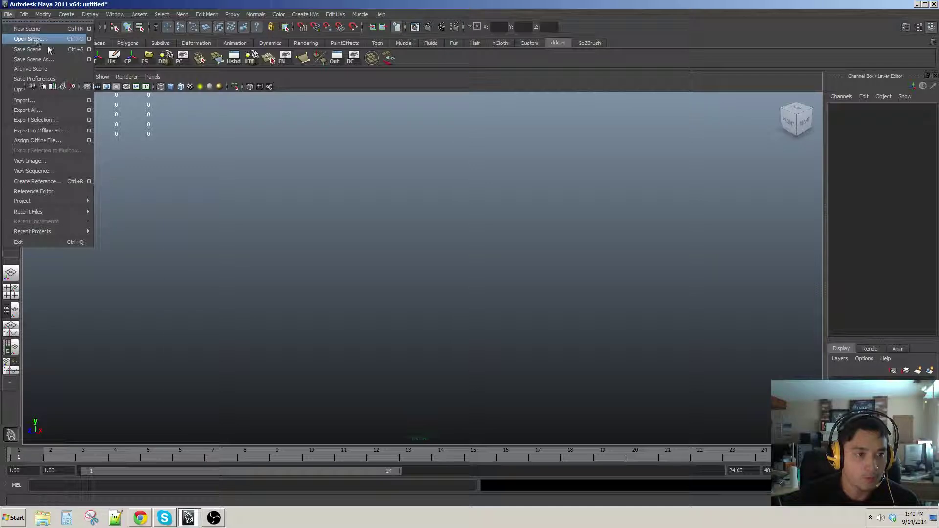
Step: Open the mech_FZD.mb scene from the Mech_FZD folder bookmark and frame the mech model
left_click(33, 38)
left_click(195, 188)
left_click(196, 191)
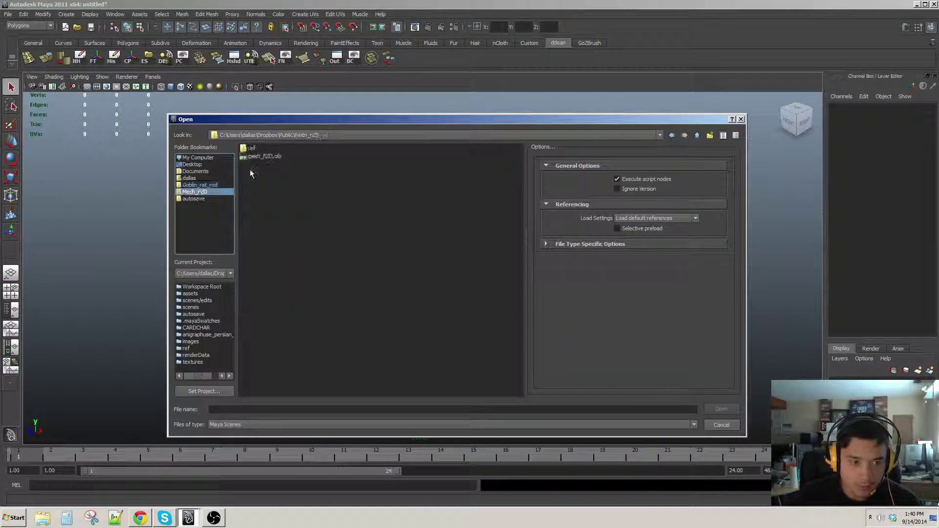
double_click(255, 153)
left_click(410, 243)
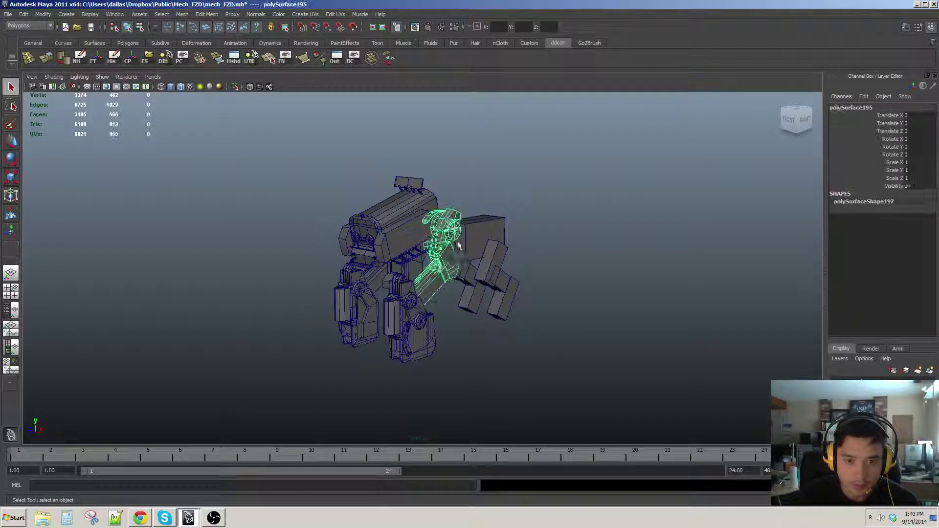
key("f")
left_click_drag(410, 274, 463, 292, "alt")
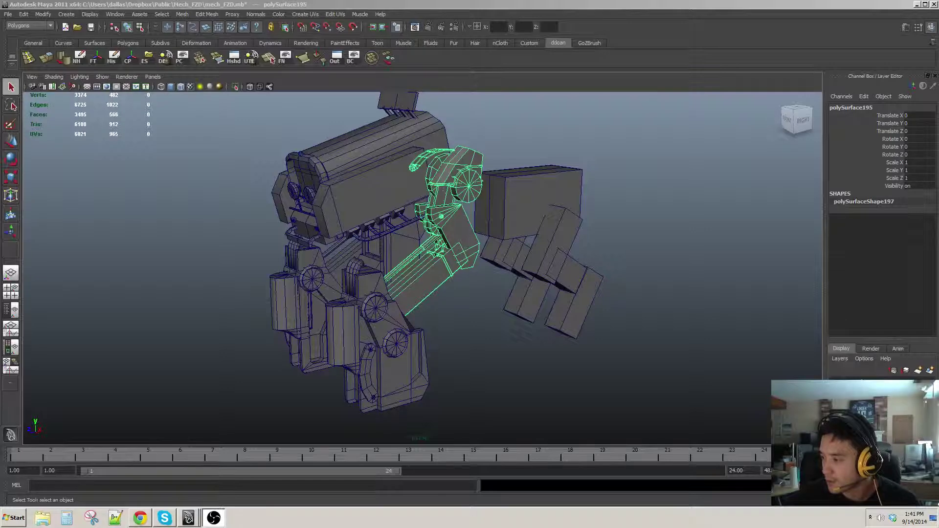
Step: Switch to the Picasa Photo Viewer reference photos and compare the painted mech's proportions and body joints with the model
left_click(52, 521)
left_click_drag(468, 36, 938, 37)
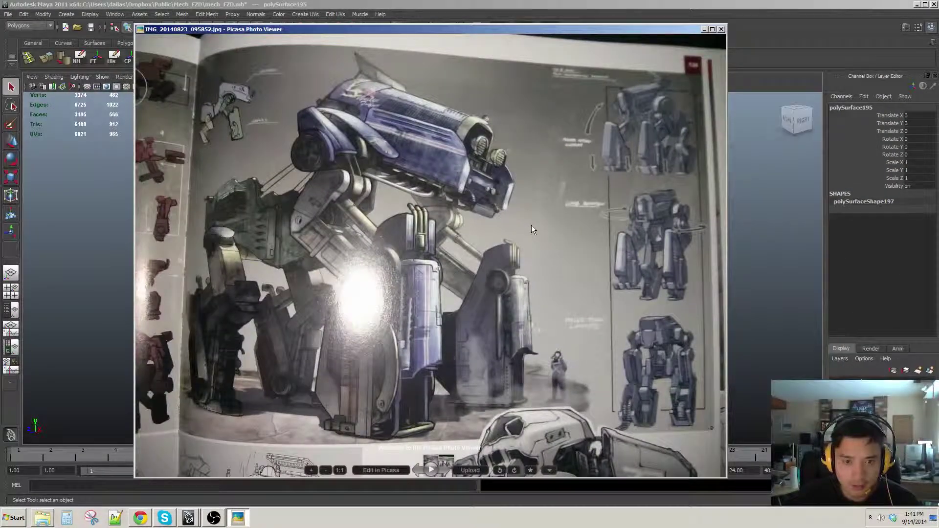
key("Right")
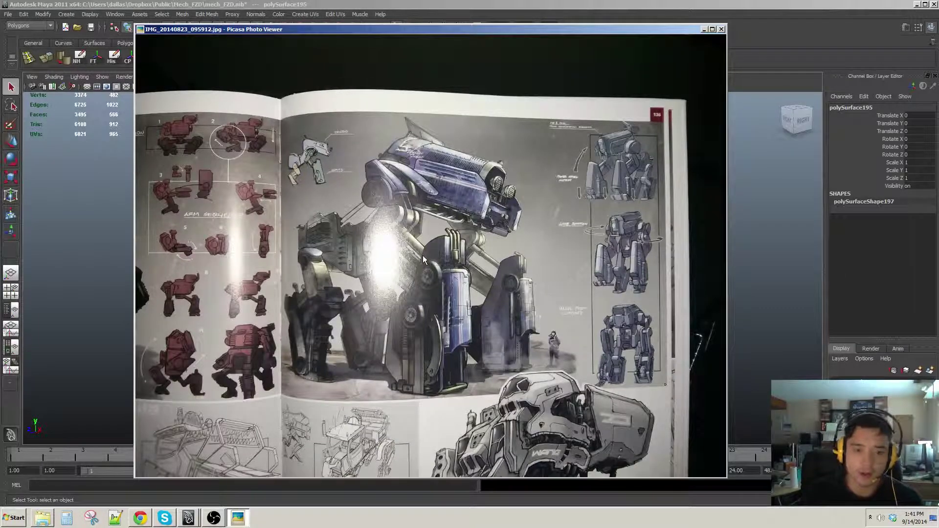
scroll(423, 255, "down", 1)
scroll(422, 255, "up", 1)
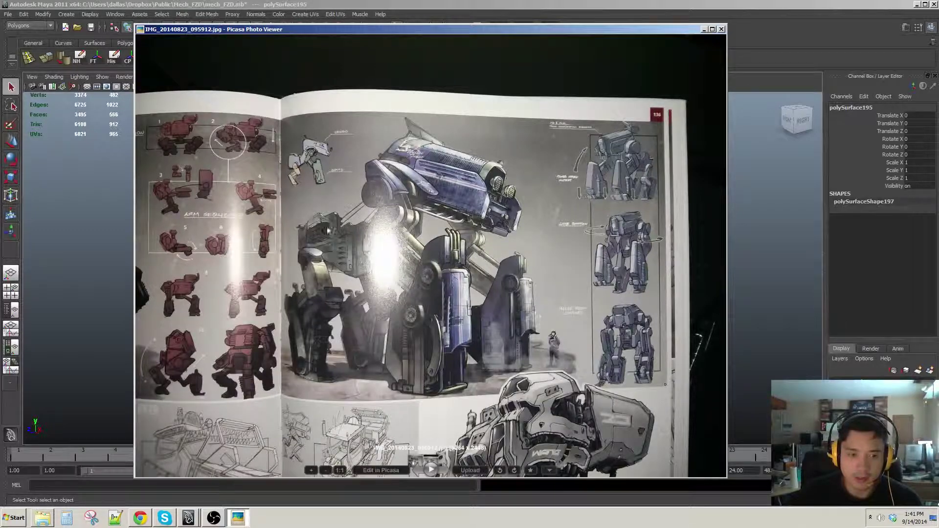
left_click(427, 19)
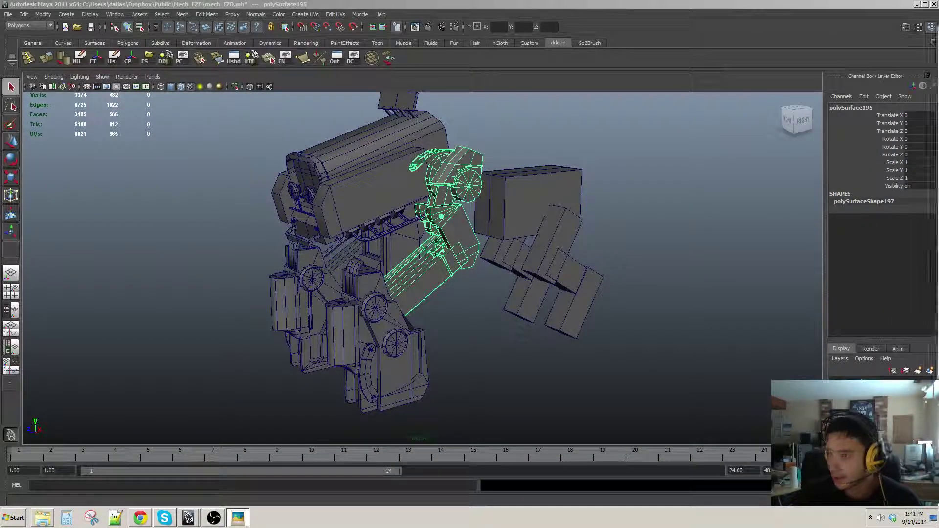
key("alt+Tab")
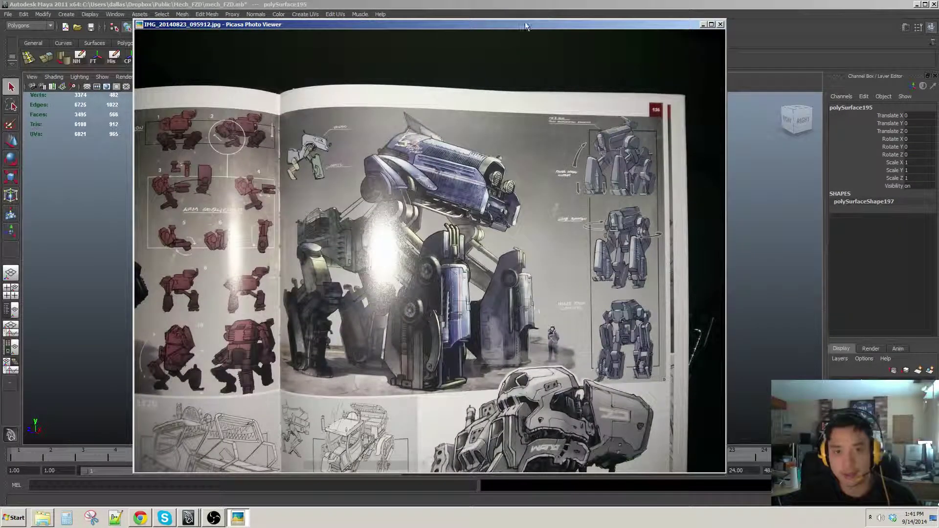
left_click_drag(526, 25, 878, 56)
left_click_drag(342, 206, 419, 184, "alt")
scroll(423, 187, "down", 3)
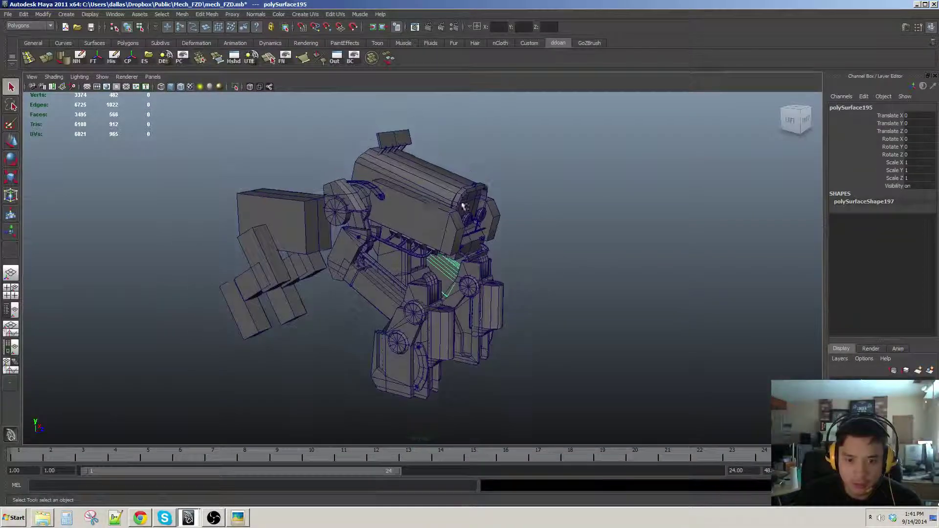
left_click_drag(937, 53, 921, 35)
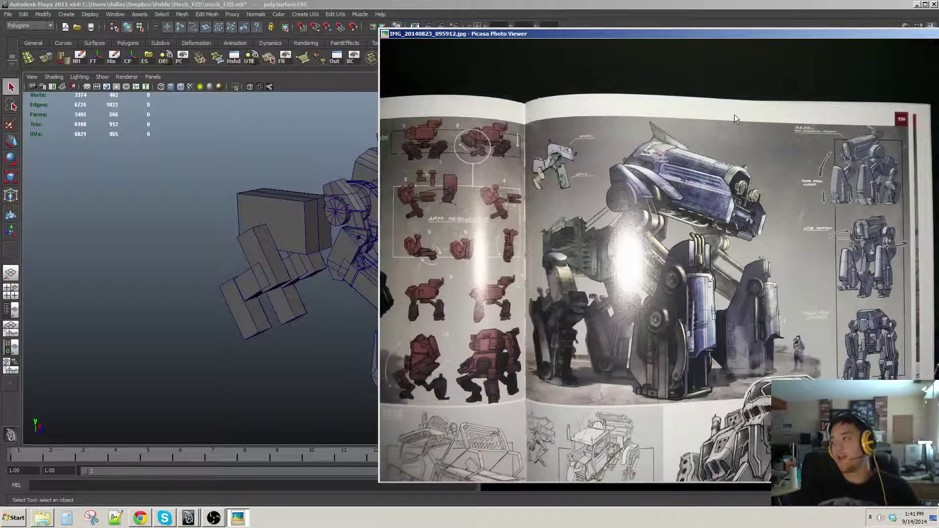
left_click_drag(674, 38, 400, 39)
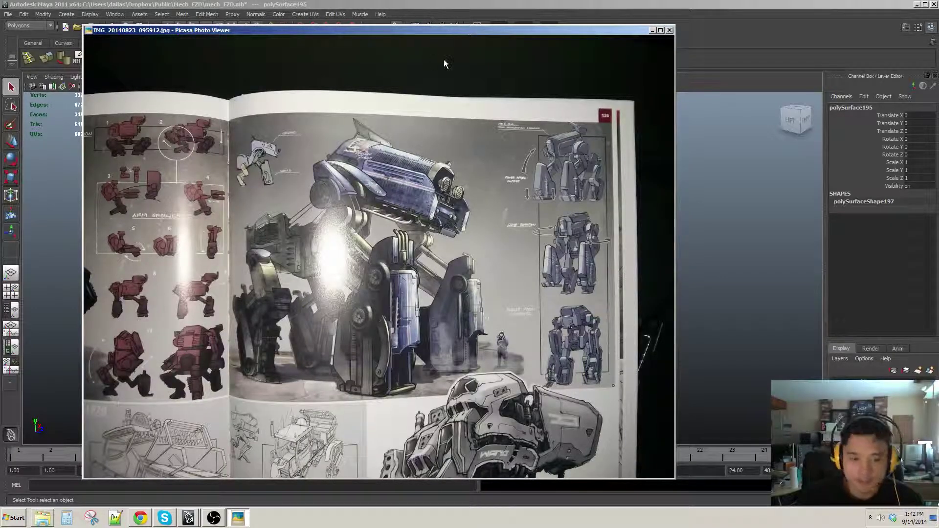
left_click_drag(437, 39, 938, 39)
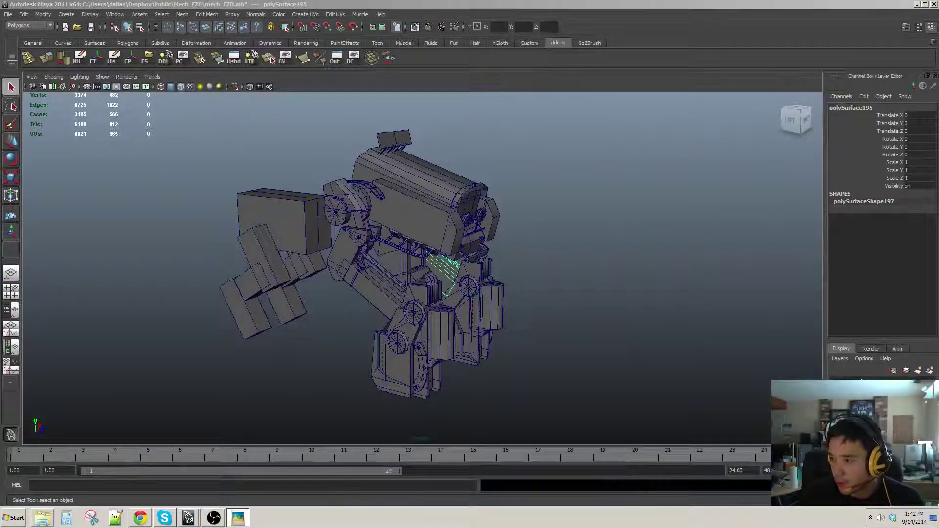
Step: Inspect the mech from its left side and check the front torso and arms against the concept photo
left_click(789, 121)
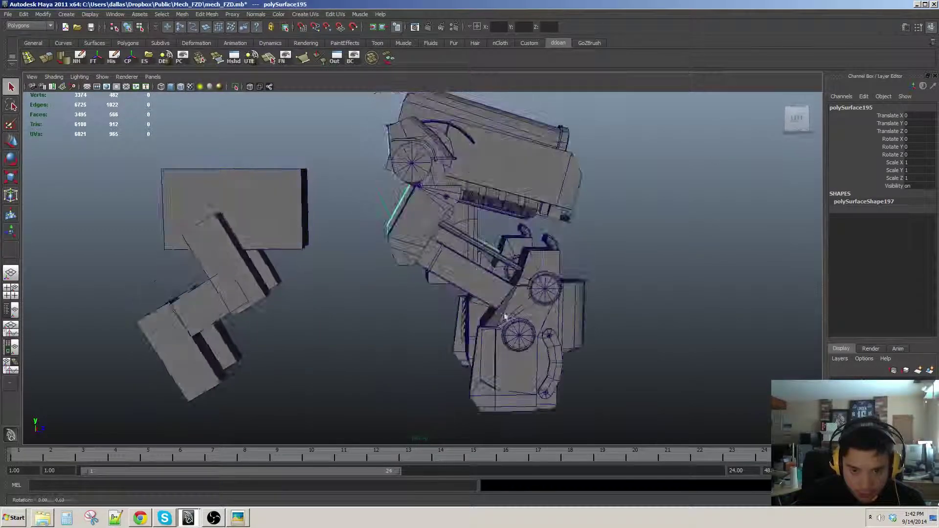
mouse_move(420, 216)
left_mouse_down("alt")
mouse_move(434, 221)
mouse_move(395, 246)
mouse_move(440, 276)
mouse_move(450, 268)
mouse_move(443, 276)
mouse_move(453, 286)
mouse_move(430, 291)
mouse_move(293, 265)
mouse_move(504, 201)
mouse_move(413, 200)
left_mouse_up("alt")
left_click(427, 196)
scroll(440, 277, "up", 3)
scroll(420, 229, "up", 2)
left_click(516, 198)
scroll(489, 198, "down", 2)
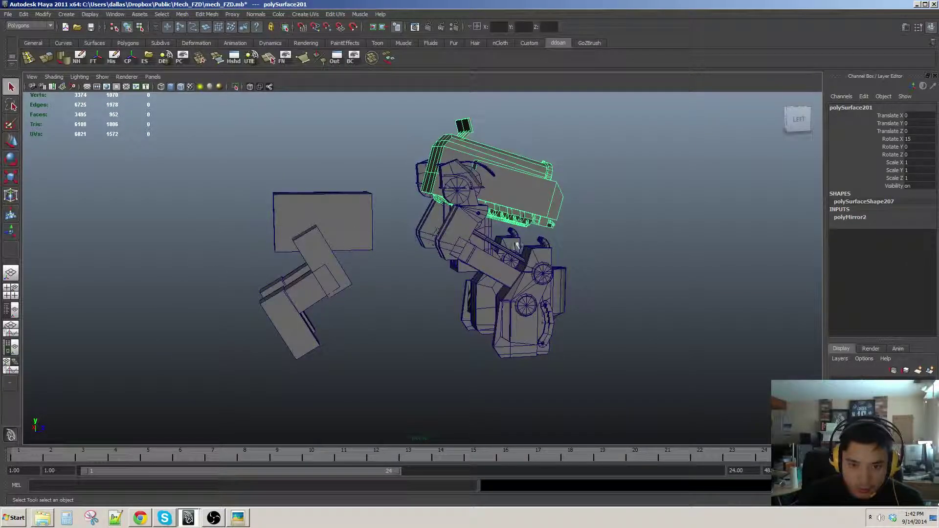
mouse_move(517, 246)
left_mouse_down("alt")
mouse_move(499, 261)
mouse_move(506, 258)
left_mouse_up("alt")
scroll(499, 261, "up", 2)
left_click_drag(938, 36, 449, 27)
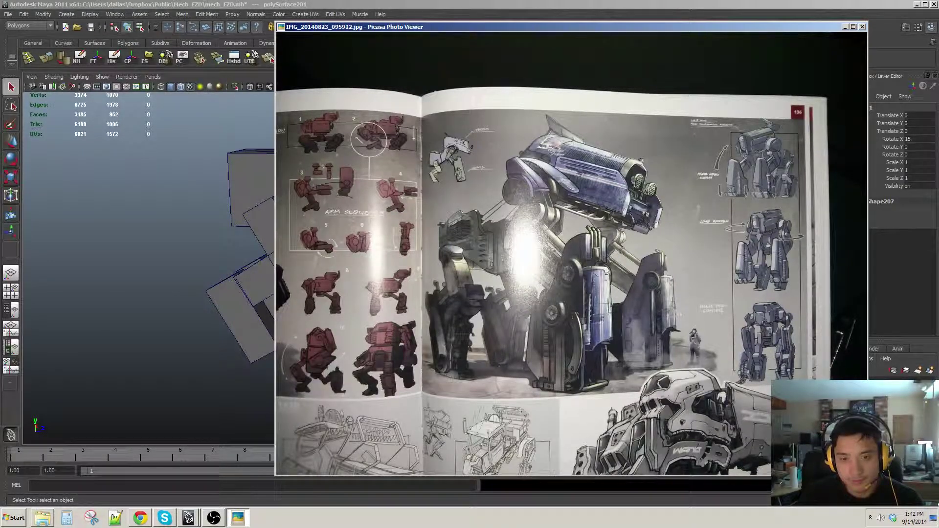
left_click_drag(506, 23, 938, 23)
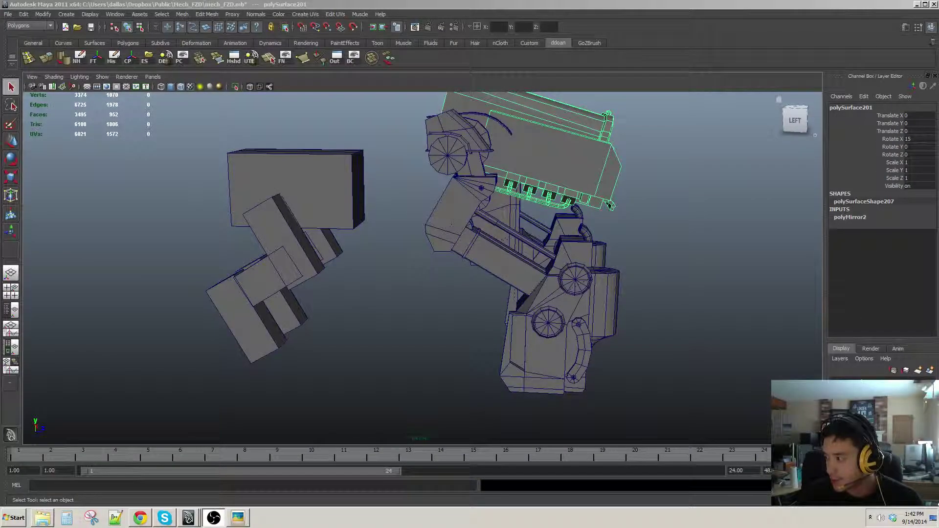
Step: Examine the upper arm, the central support piece and the gap to the rear body from several angles
left_click_drag(342, 184, 410, 161, "alt")
left_click(411, 160)
left_click_drag(394, 206, 353, 203, "alt")
key("w")
left_click(419, 238)
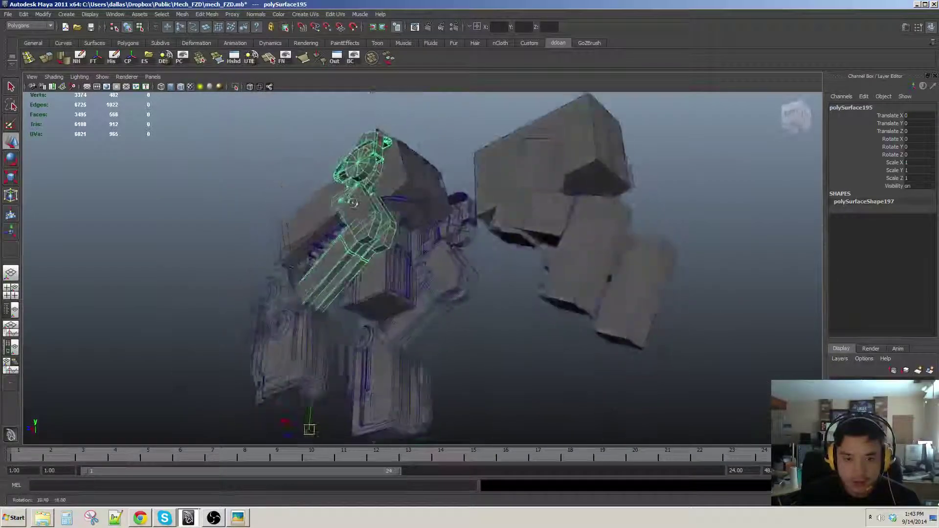
right_click_drag(353, 203, 388, 274, "alt")
left_click(388, 274)
left_click_drag(387, 274, 518, 258, "alt")
scroll(516, 257, "down", 10)
left_click_drag(410, 246, 497, 255, "alt")
middle_click_drag(466, 258, 488, 269, "alt")
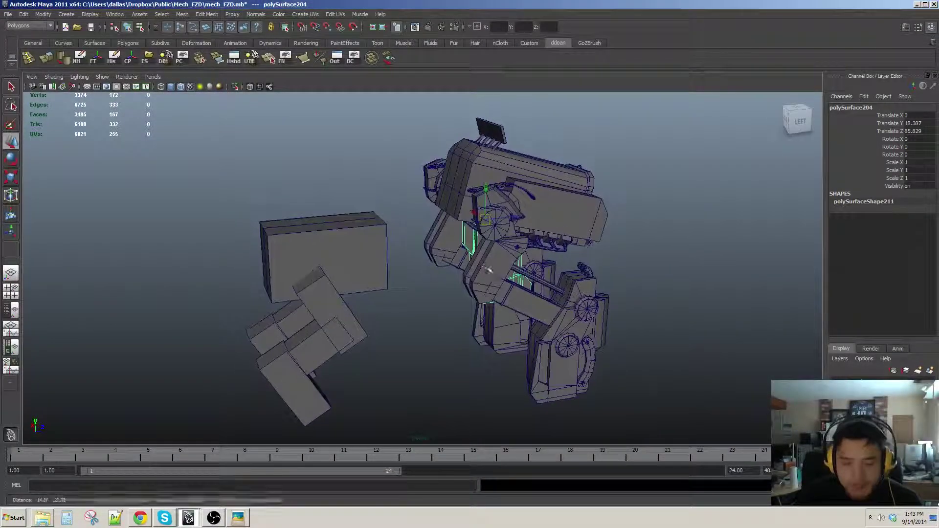
left_click_drag(488, 270, 455, 198, "alt")
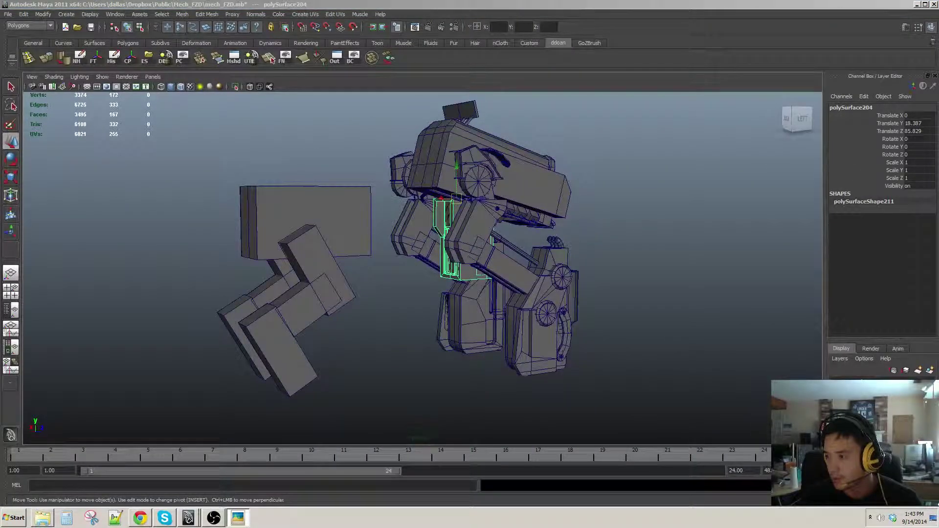
left_click_drag(483, 231, 405, 198, "alt")
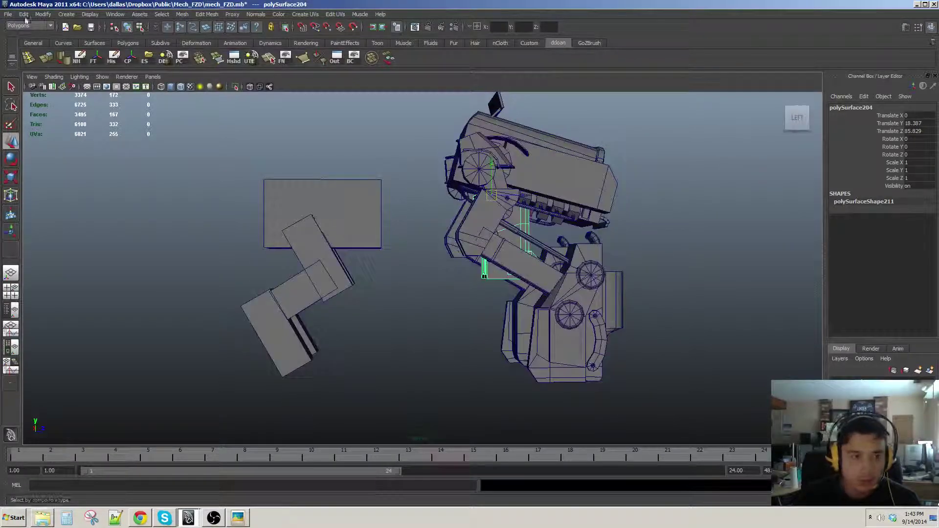
Step: Create a polygon cylinder scaled to about 66.2 and move it to about -550.7 in Z, between the front and rear bodies
left_click(66, 15)
mouse_move(80, 37)
left_click(181, 63)
left_click_drag(415, 264, 545, 350, "alt")
key("w")
key("w")
left_click_drag(500, 304, 469, 310)
Step: Rotate the cylinder to 90 in X and -90 in Y so its round faces point sideways
key("e")
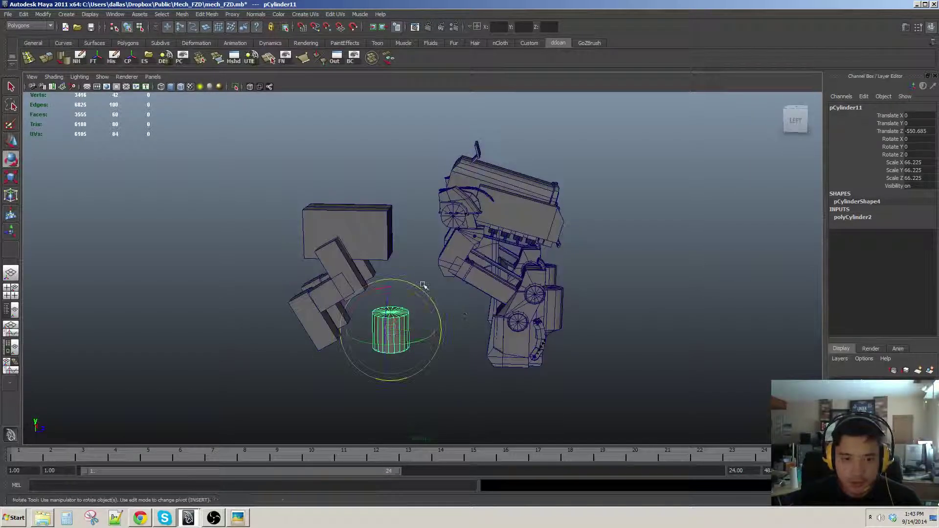
left_click_drag(416, 295, 493, 338)
key("w")
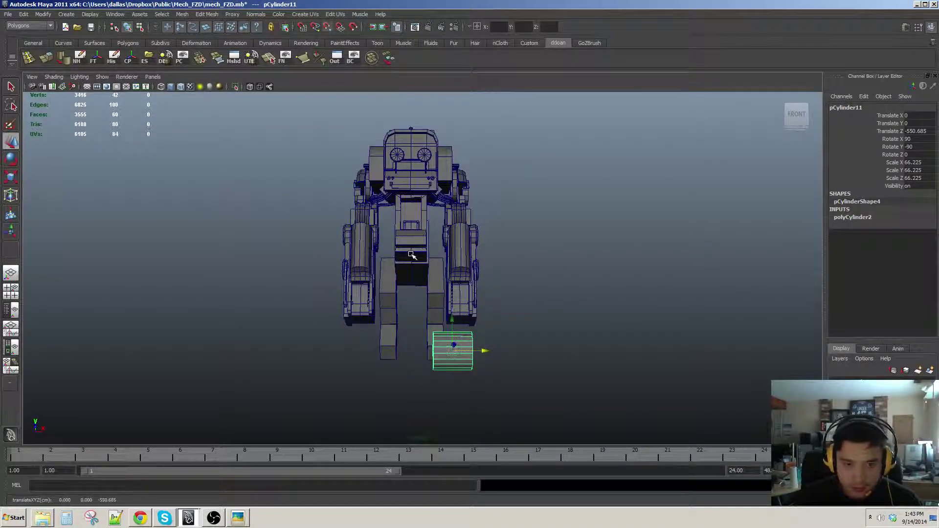
Step: Move the cylinder into the gap before the rear body, at about X -141.5, Y 359.3 and Z -429.2
middle_click(410, 254)
left_click_drag(411, 254, 537, 332, "alt")
left_click_drag(390, 319, 428, 254)
middle_click_drag(428, 253, 433, 239, "alt")
right_click_drag(434, 238, 435, 262, "alt")
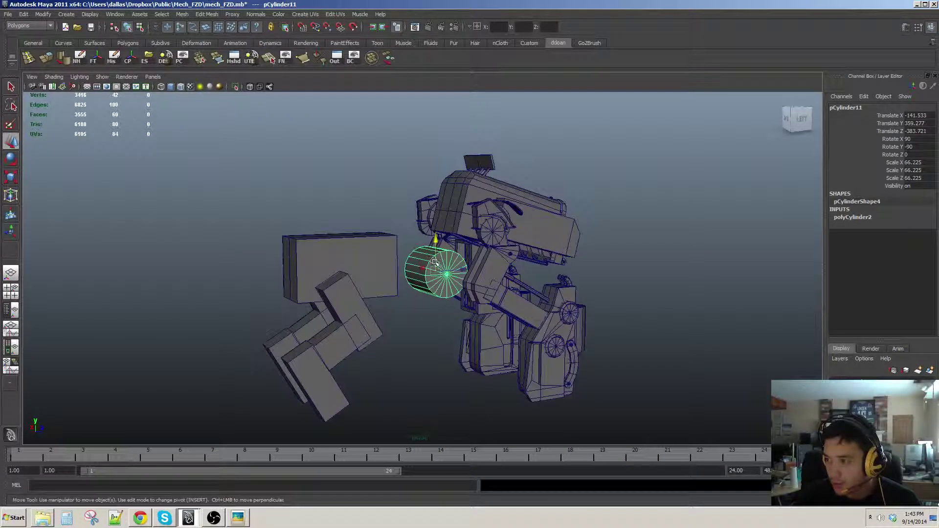
mouse_move(434, 262)
left_mouse_down("alt")
mouse_move(448, 280)
mouse_move(426, 267)
left_mouse_up("alt")
right_click_drag(426, 267, 440, 271, "alt")
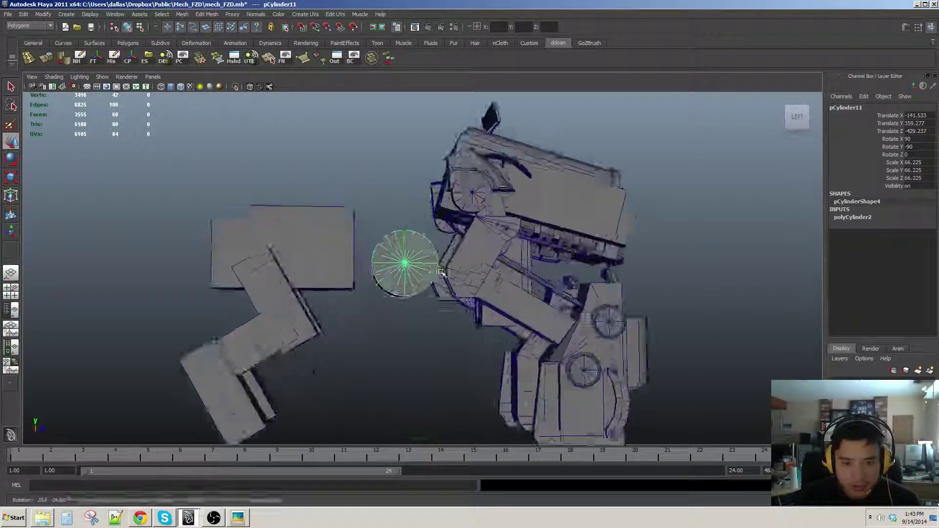
Step: Flatten the cylinder to about 26.2 in Y scale and lower it to about 346.4 in Y
left_click_drag(441, 272, 495, 269, "alt")
key("r")
left_click_drag(495, 269, 412, 229, "alt")
key("w")
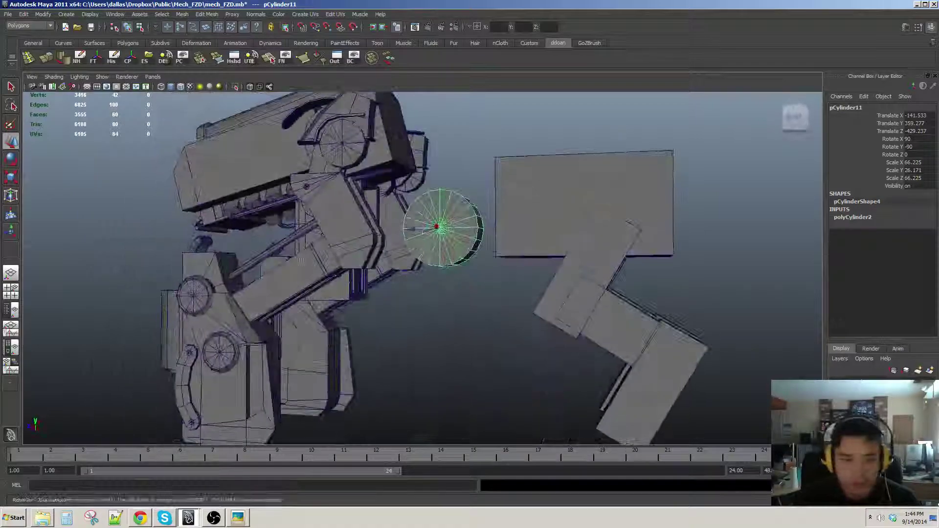
left_click_drag(440, 193, 443, 223)
right_click_drag(430, 223, 442, 224, "alt")
Step: Scale the cylinder down uniformly to about 55.1 in X and Z and 21.8 in Y
key("r")
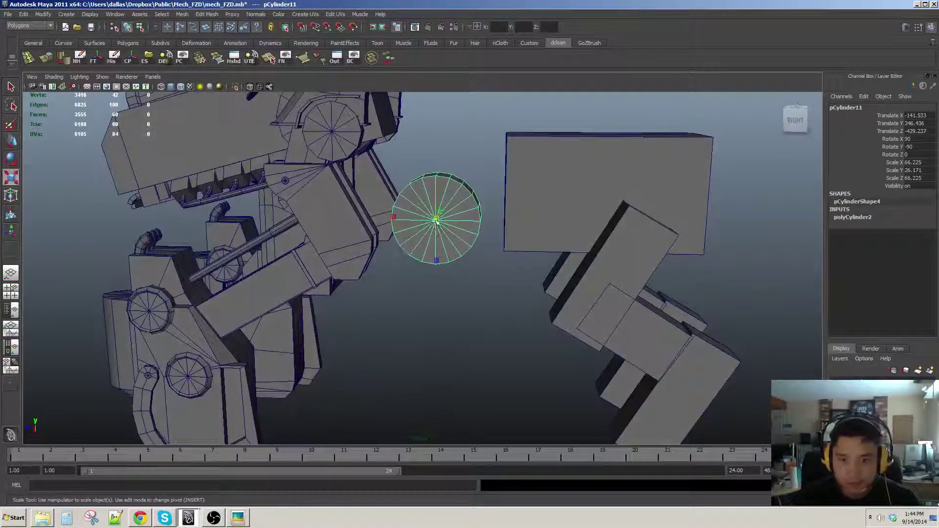
left_click_drag(437, 222, 433, 223, "alt")
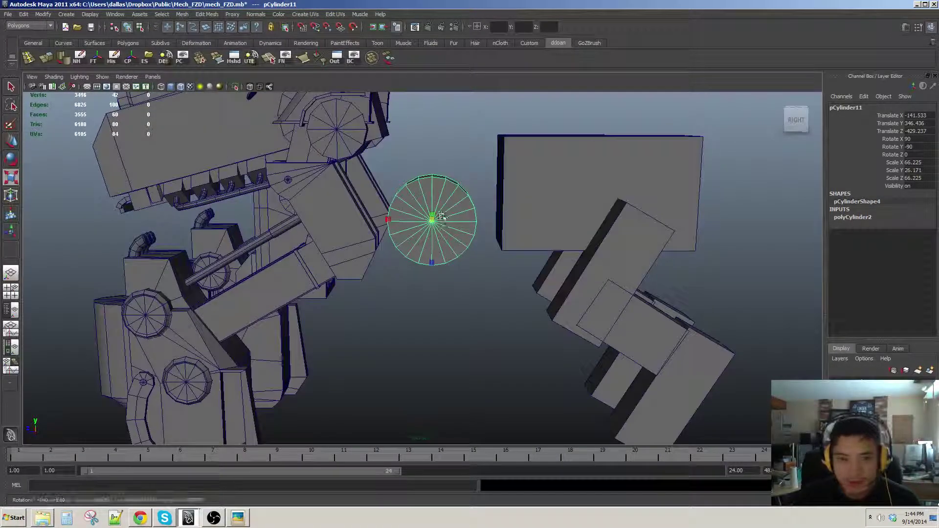
left_click(431, 224)
key("w")
left_click(473, 199)
left_click(427, 225)
Step: Center the pivot of the large rear body block and duplicate the block
right_click_drag(492, 233, 465, 245, "alt")
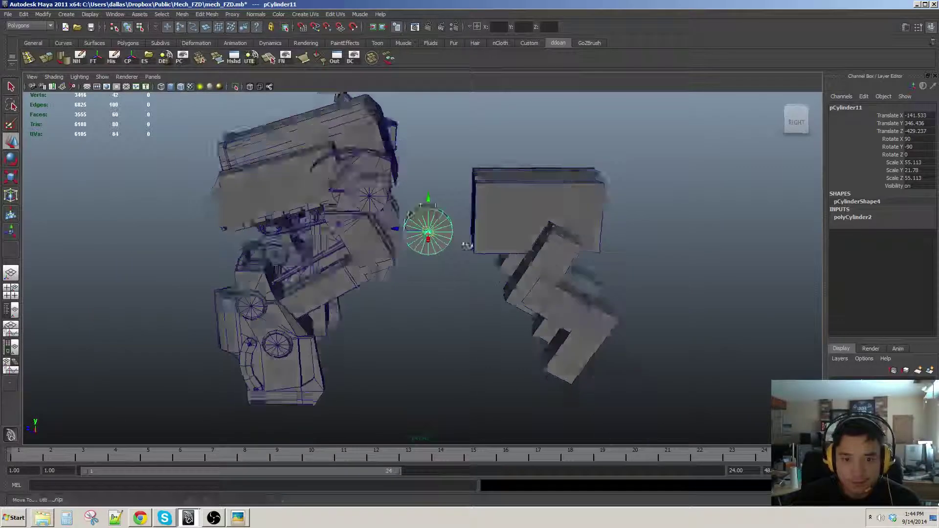
left_click_drag(465, 245, 430, 254, "alt")
left_click(507, 245)
left_click_drag(507, 245, 527, 246, "alt")
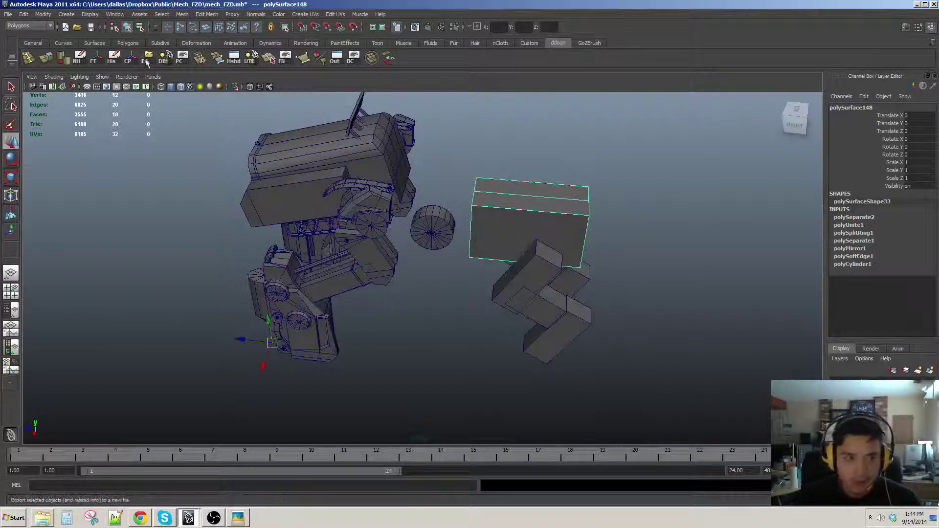
left_click_drag(323, 160, 472, 237, "alt")
key("ctrl+d")
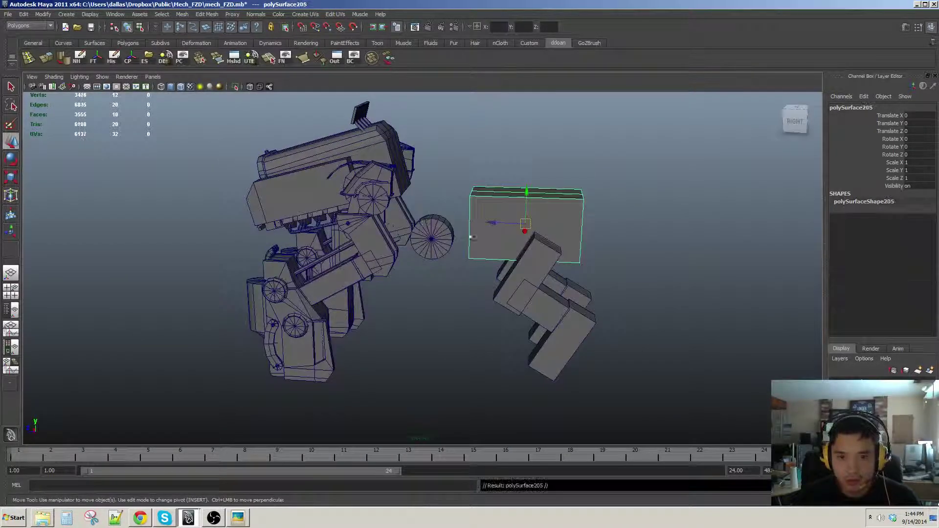
Step: Move the duplicated block forward to about 260.9 in Z and scale it to about 0.232 in X and 0.564 in Y
scroll(451, 223, "up", 8)
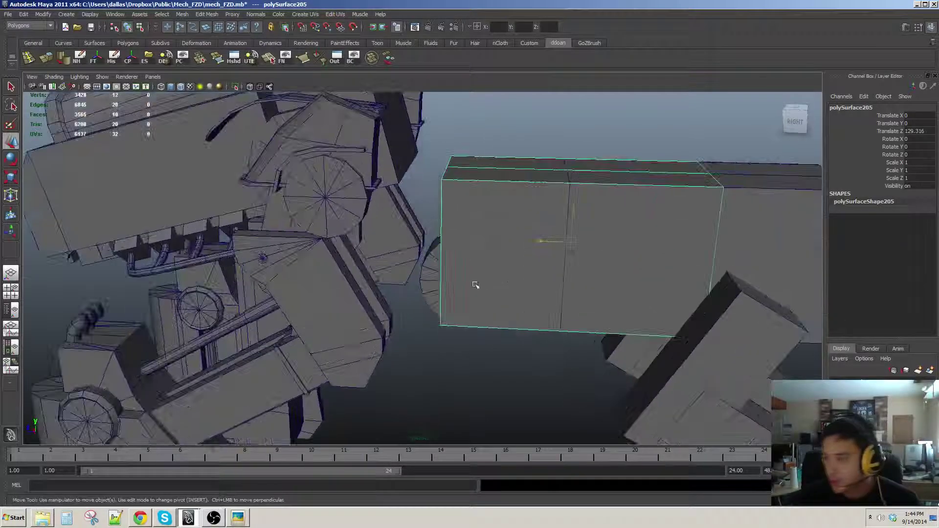
left_click_drag(498, 280, 469, 265, "alt")
key("w")
left_click_drag(358, 262, 484, 259, "alt")
key("e")
key("r")
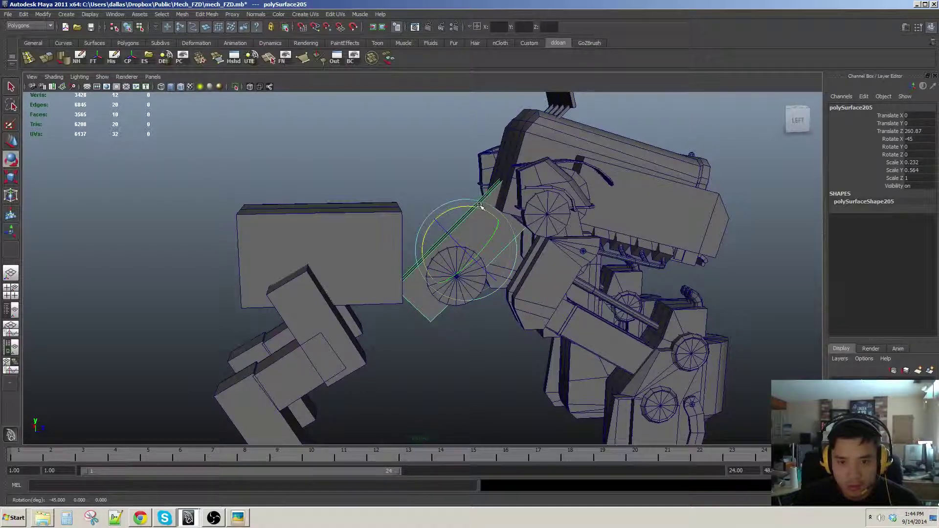
Step: Undo the duplicated block's tilt and lower it to about -21.5 in Y, beside the cylinder
left_click_drag(465, 231, 477, 263, "alt")
left_click(496, 238)
key("ctrl+z")
scroll(489, 261, "down", 3)
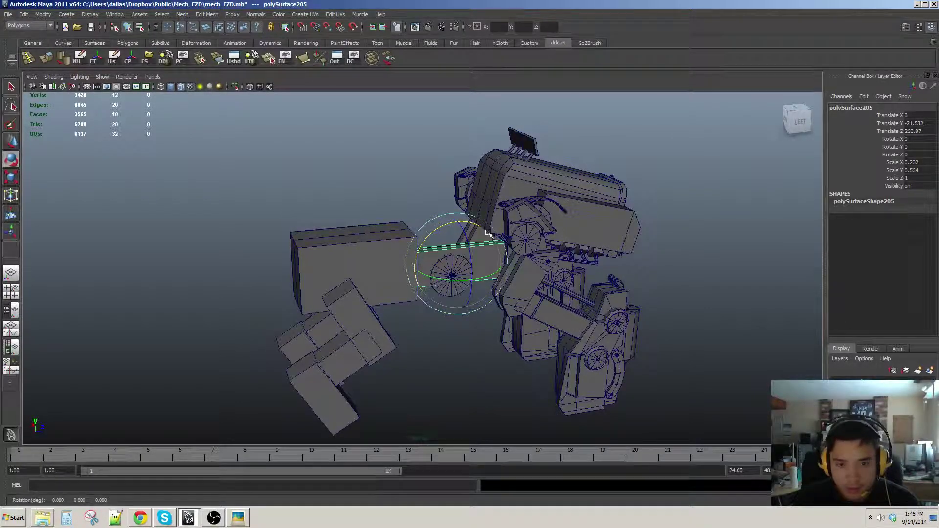
Step: Lower the duplicated block to about -41.1 in Y and shorten it to 0.501 in Z
left_click_drag(468, 243, 500, 273, "alt")
key("r")
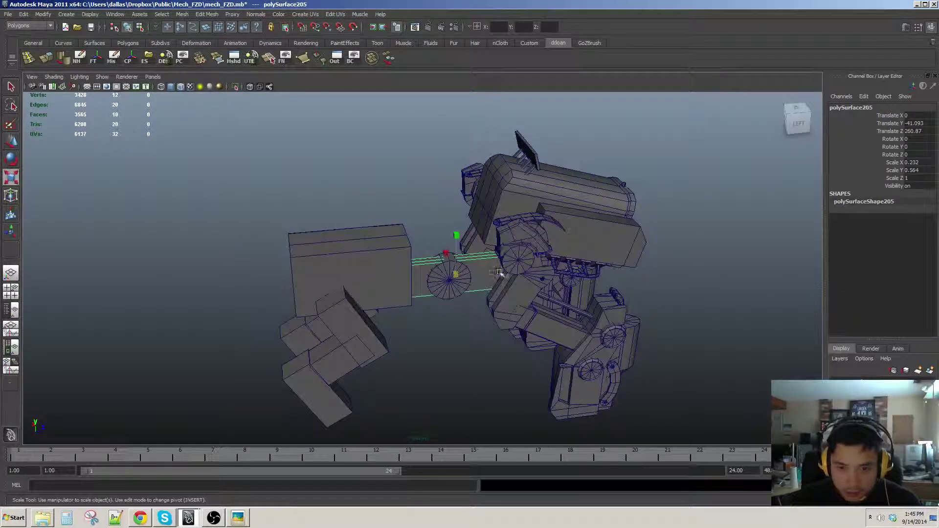
key("w")
Step: Duplicate the block, tilt the copy -45 degrees in X, move it to about 295.1 in Z and scale it to 0.403 in Y
scroll(459, 264, "up", 5)
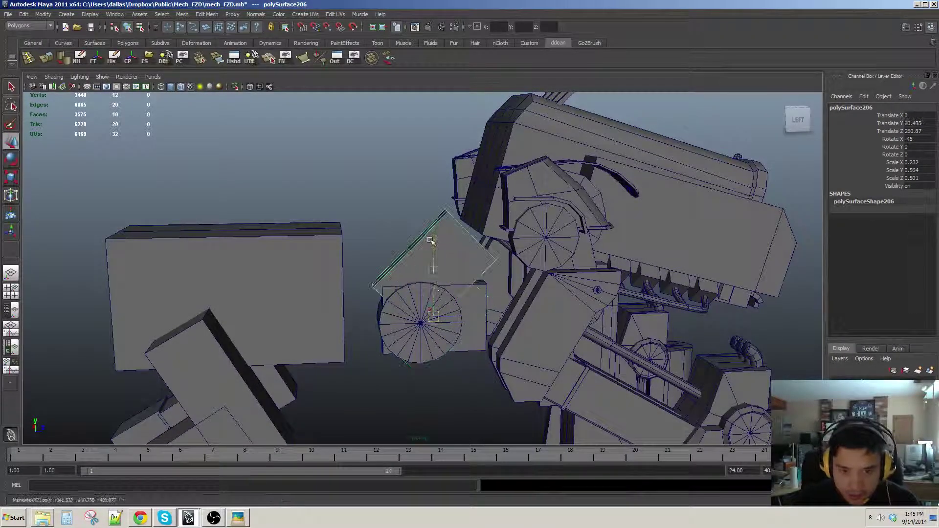
left_click_drag(431, 240, 487, 260, "alt")
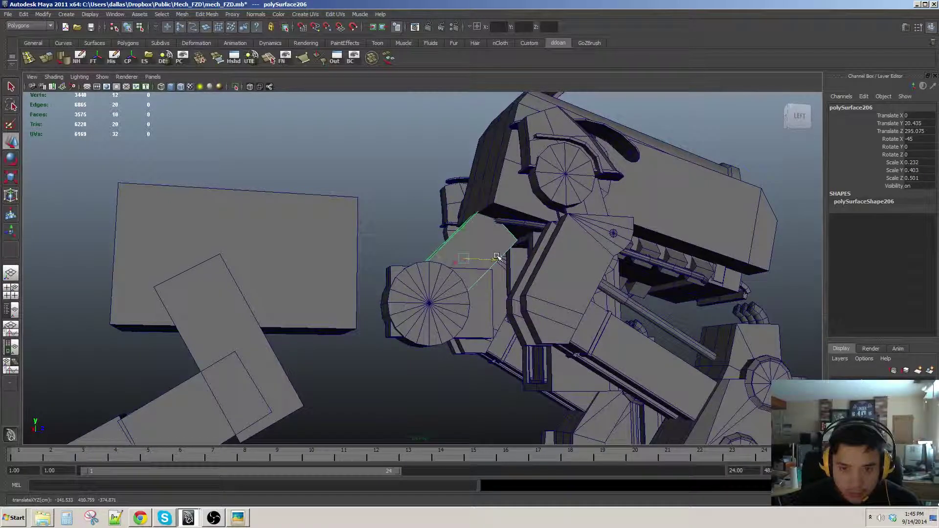
left_click_drag(497, 257, 533, 246, "alt")
Step: Move the straight block back to about 159.8 in Z, between the cylinder and the rear body
left_click(454, 323)
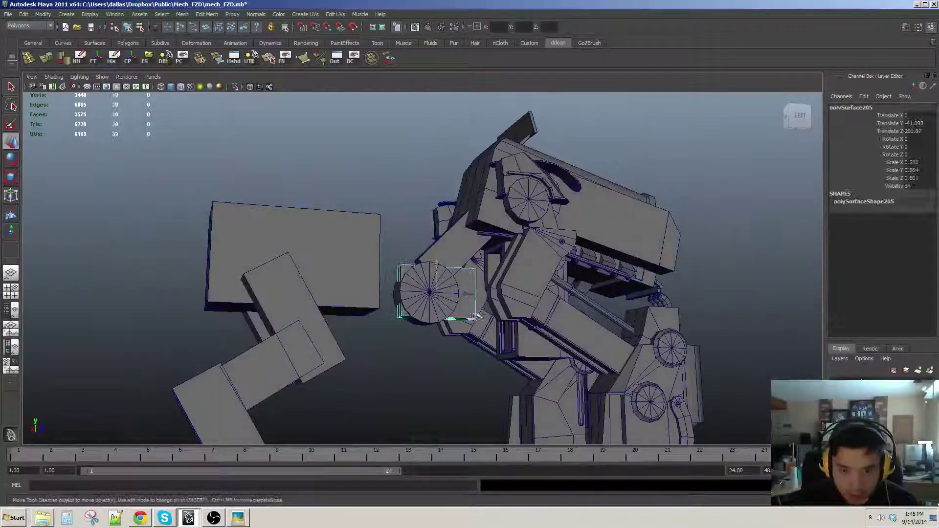
left_click_drag(457, 325, 449, 331, "alt")
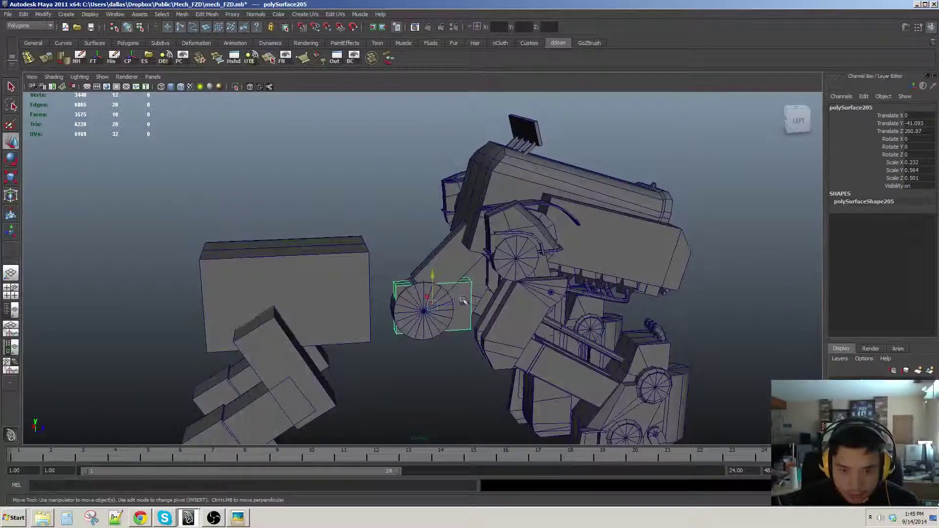
left_click_drag(409, 307, 431, 272, "alt")
Step: Raise the tilted block to about 42.7 in Y and lengthen it to 0.688 in Z to reach the front torso
left_click(442, 239)
right_click_drag(445, 246, 434, 272, "alt")
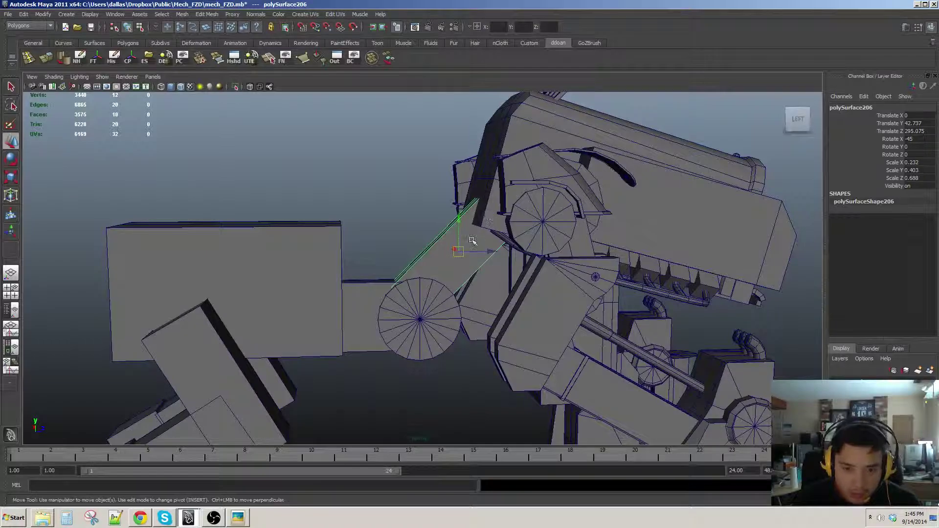
left_click_drag(472, 240, 583, 301, "alt")
Step: Shift the pivot of the straight block down to its bottom edge
left_click(453, 251)
left_click(493, 266)
left_click_drag(494, 266, 501, 243, "alt")
left_click(466, 207)
scroll(461, 263, "up", 3)
left_click(491, 247)
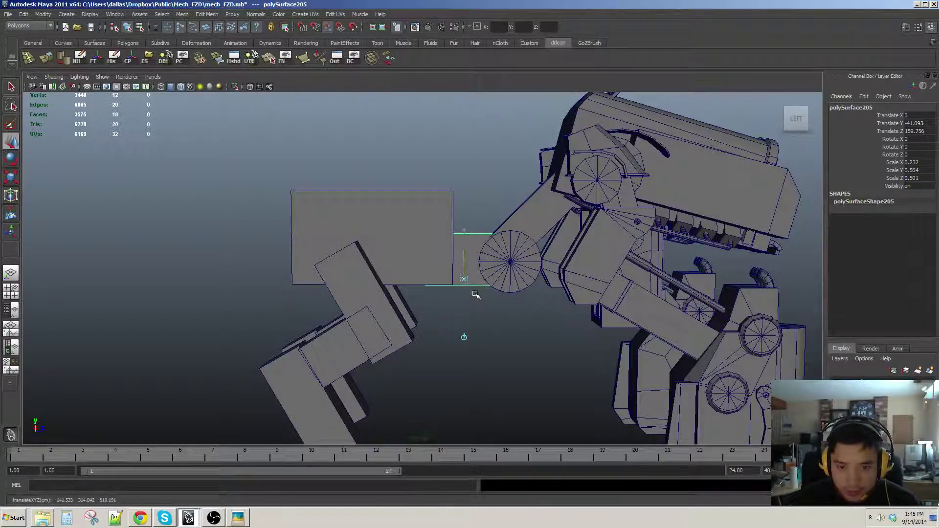
Step: Scale the straight block upward to 0.928 in Y from its bottom edge
left_click_drag(484, 261, 479, 247, "alt")
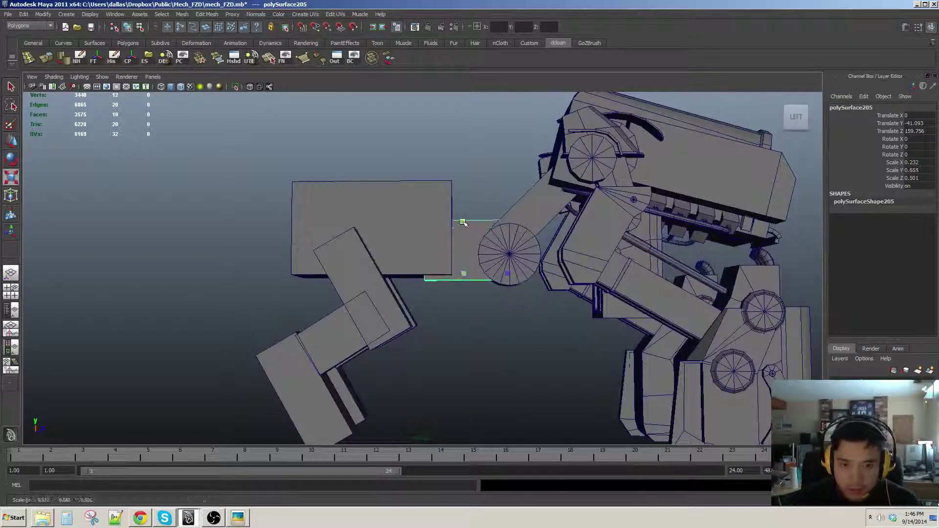
left_click_drag(466, 206, 491, 232, "alt")
key("F9")
key("F8")
left_click_drag(471, 266, 505, 222, "alt")
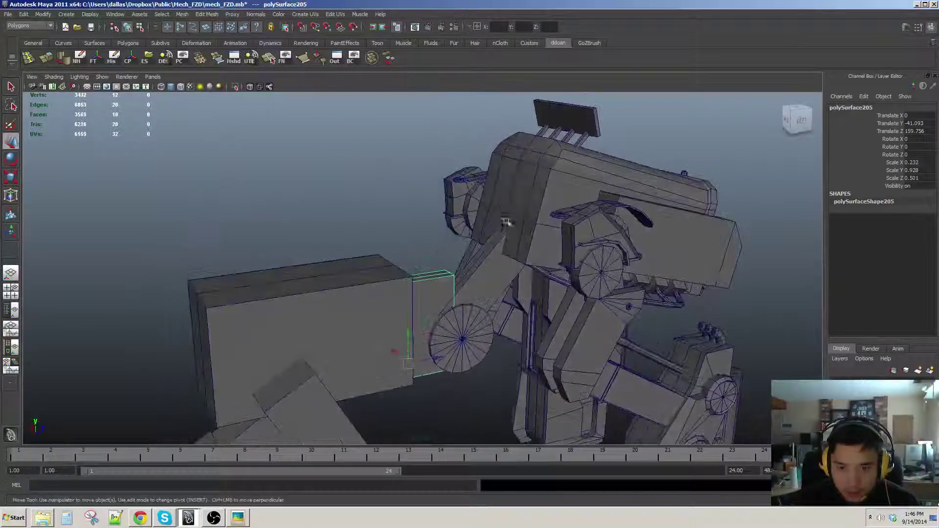
Step: Duplicate the straight block and offset the pair to about 32.4 and -32.6 in X, on either side of the centre
scroll(482, 278, "down", 4)
left_click_drag(482, 277, 491, 254, "alt")
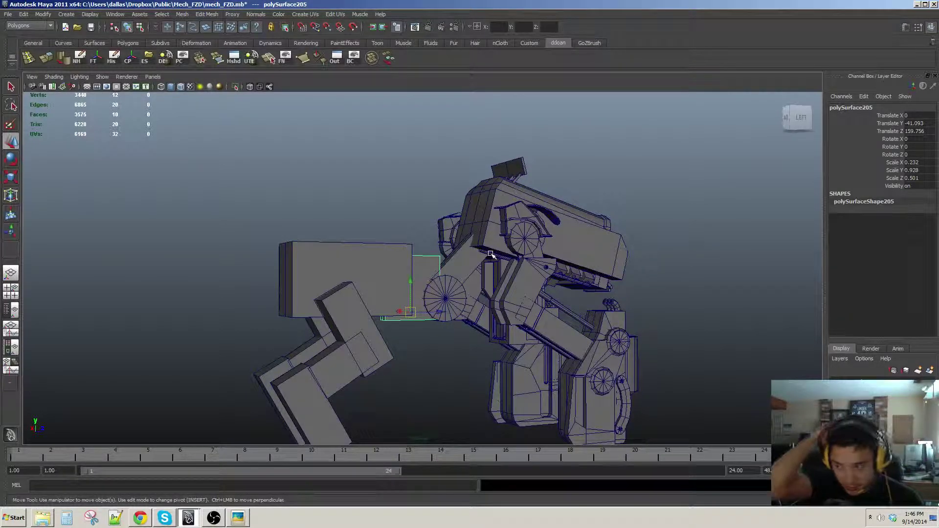
left_click_drag(490, 254, 412, 334, "alt")
scroll(432, 319, "up", 4)
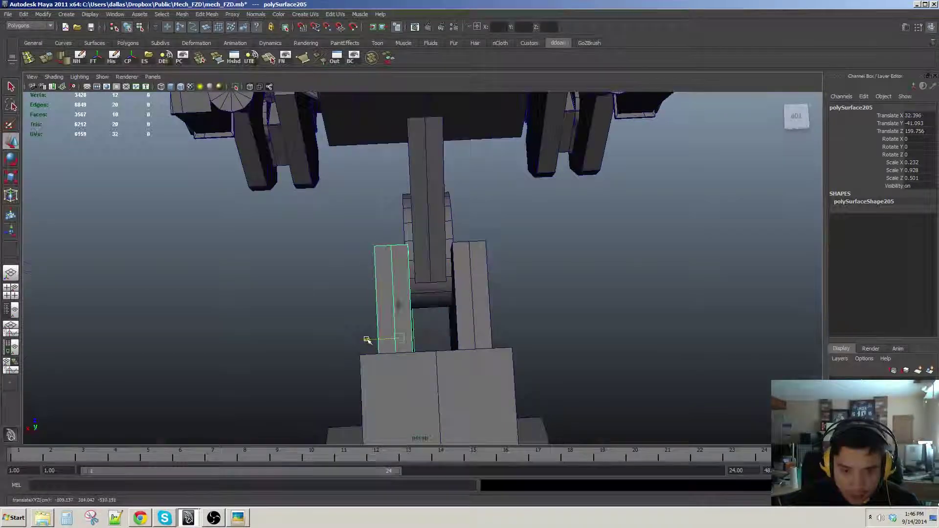
Step: Widen the joint cylinder to about 37.1 in Y so it spans the gap between the two side blocks
left_click_drag(366, 339, 392, 286, "alt")
left_click(434, 237)
left_click_drag(435, 244, 519, 166, "alt")
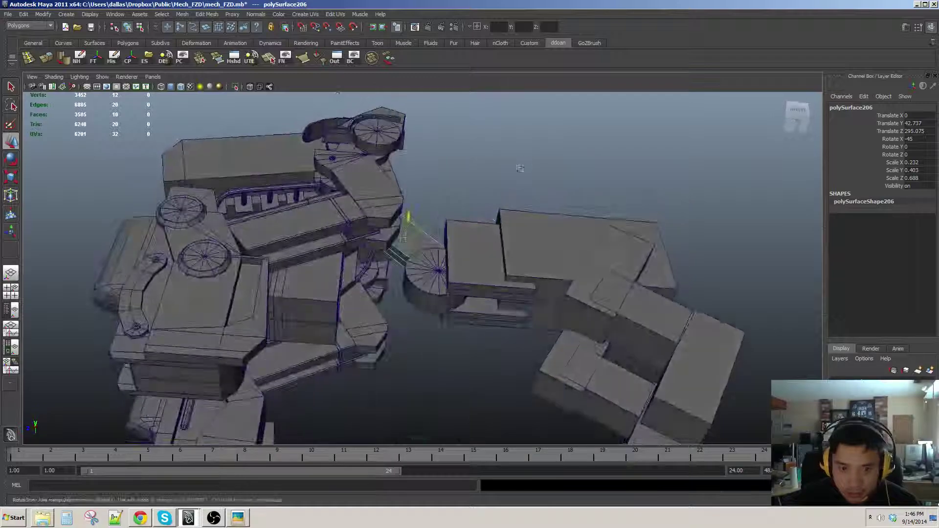
left_click(445, 268)
left_click_drag(447, 269, 357, 349, "alt")
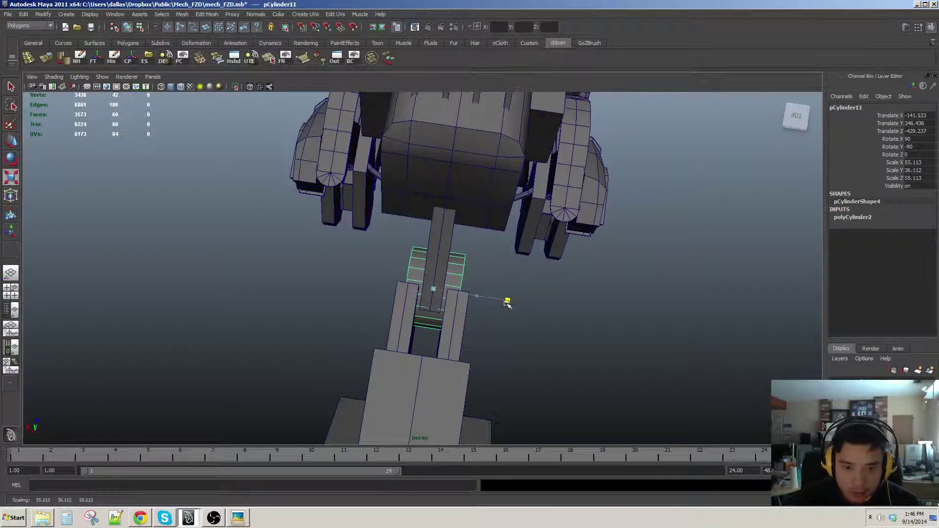
left_click_drag(507, 303, 480, 278, "alt")
Step: Widen the tilted connecting block to 0.485 in X
left_click(440, 264)
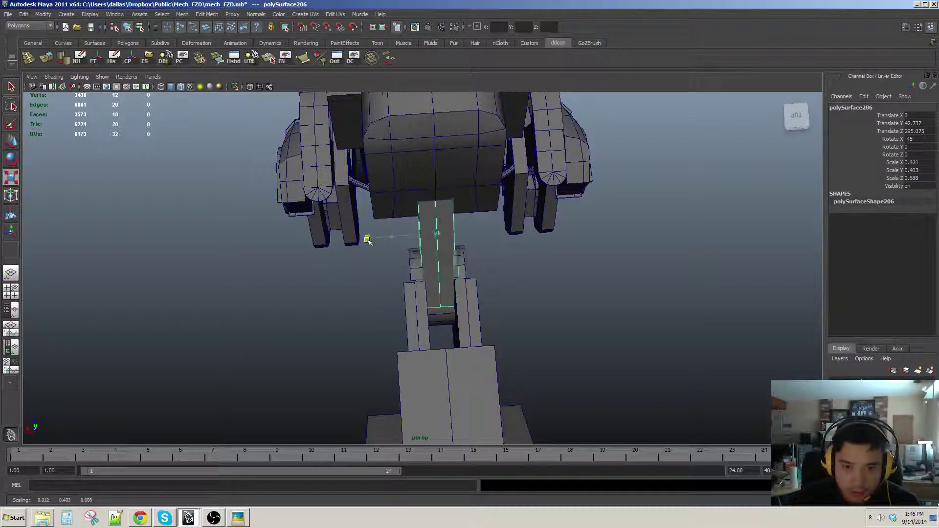
left_click_drag(366, 251, 410, 223, "alt")
left_click(396, 185)
key("w")
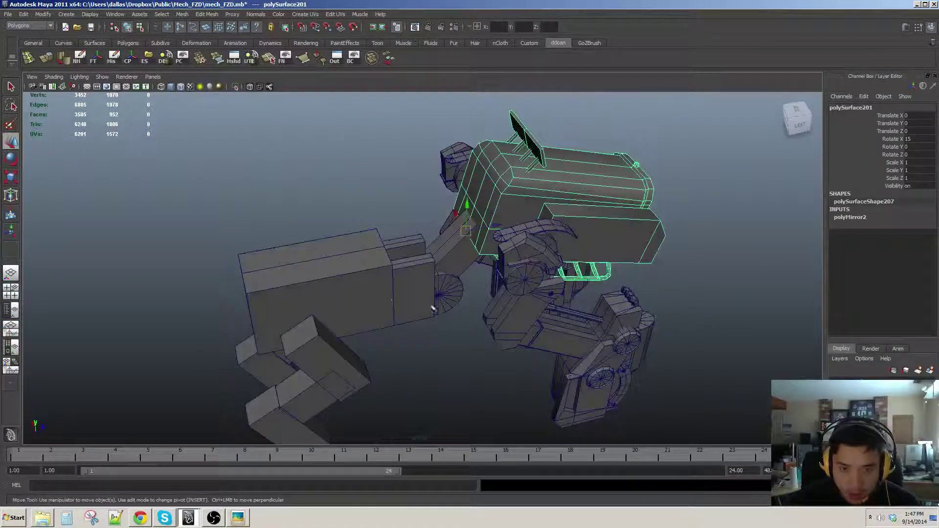
left_click_drag(433, 308, 394, 256, "alt")
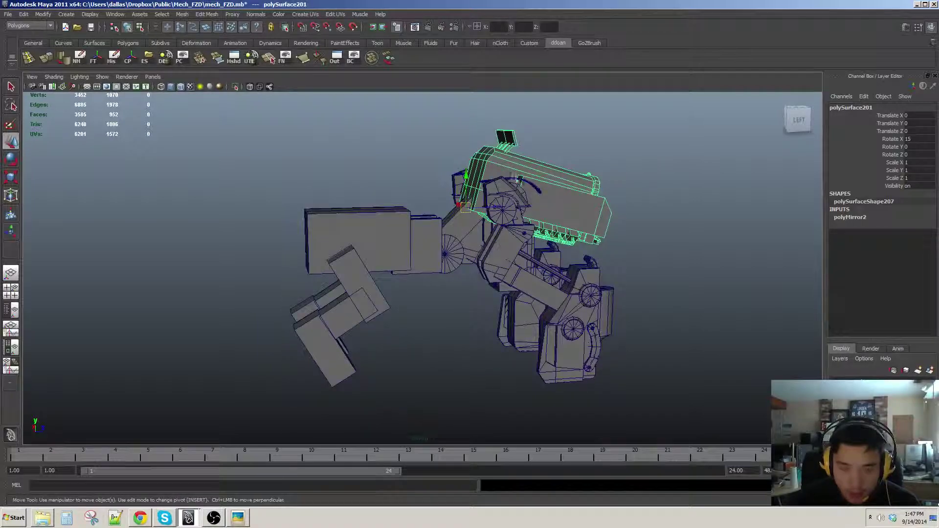
left_click_drag(495, 247, 413, 222, "alt")
left_click(489, 245)
left_click_drag(400, 191, 400, 239, "alt")
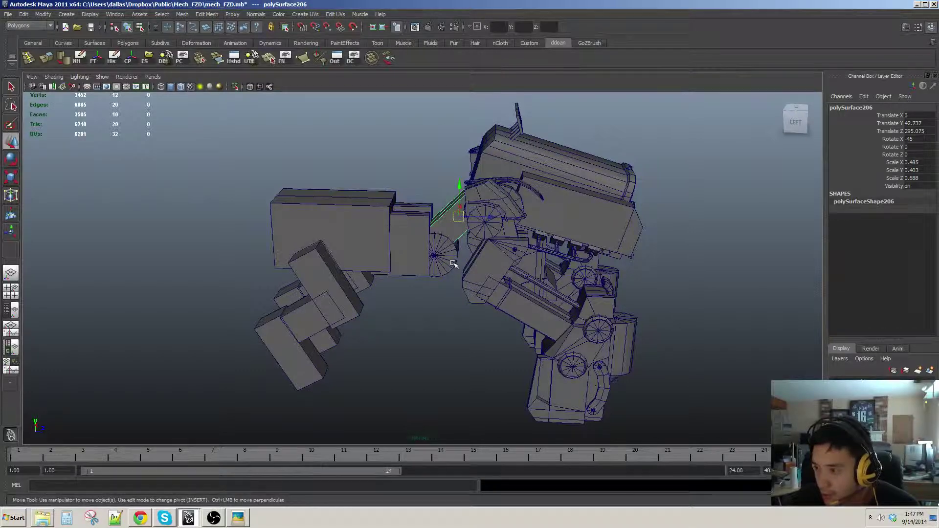
left_click_drag(454, 264, 443, 209, "alt")
Step: Thin the large rear body block to 0.243 in X and move it sideways to about 64.0 in X
left_click(446, 194)
right_click_drag(446, 193, 436, 228, "alt")
left_click_drag(435, 228, 496, 269, "alt")
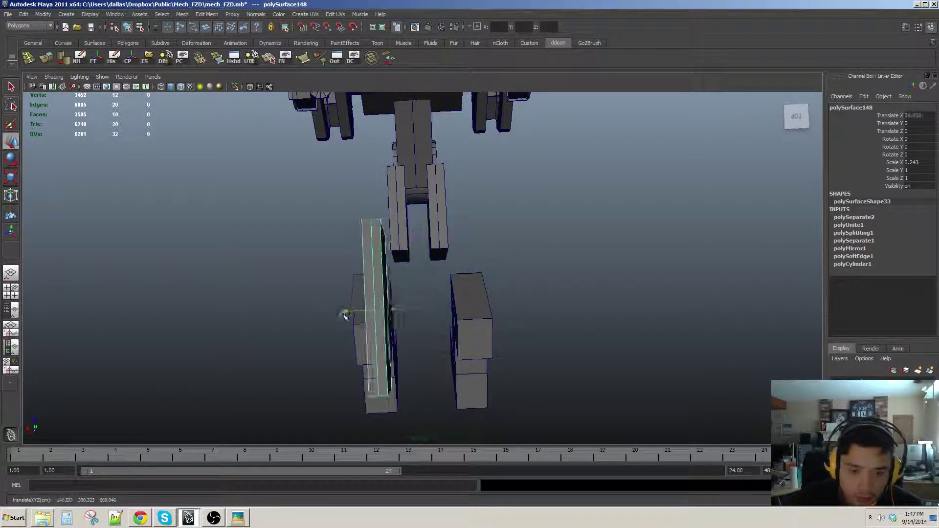
left_click_drag(351, 315, 347, 303, "alt")
Step: Duplicate the thinned rear body slab and place the copy on the opposite side of the mech
key("ctrl+d")
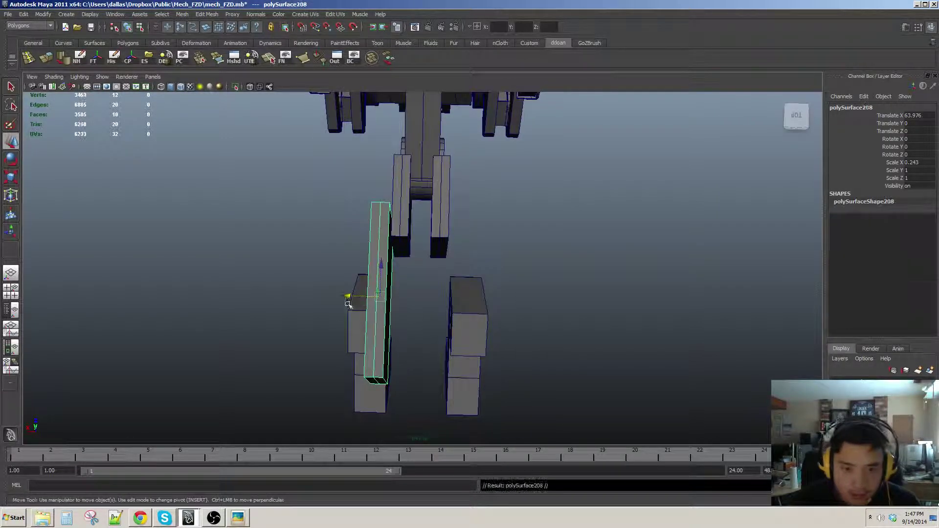
left_click(523, 254)
left_click_drag(522, 254, 415, 192, "alt")
right_click_drag(415, 192, 429, 242, "alt")
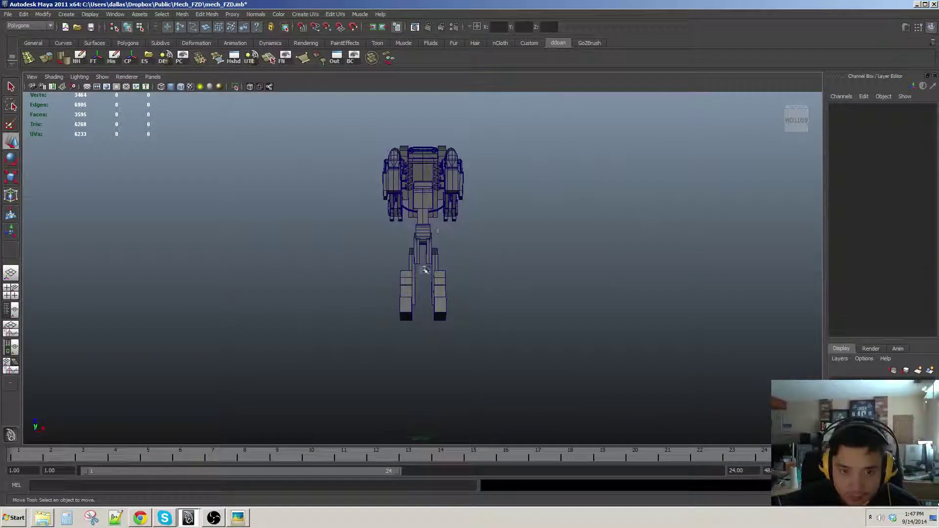
Step: Insert an edge loop around the middle of the joint cylinder
right_click_drag(447, 374, 411, 300, "alt")
mouse_move(410, 300)
left_mouse_down("alt")
mouse_move(447, 346)
mouse_move(489, 294)
mouse_move(464, 263)
mouse_move(407, 299)
left_mouse_up("alt")
left_click(465, 263)
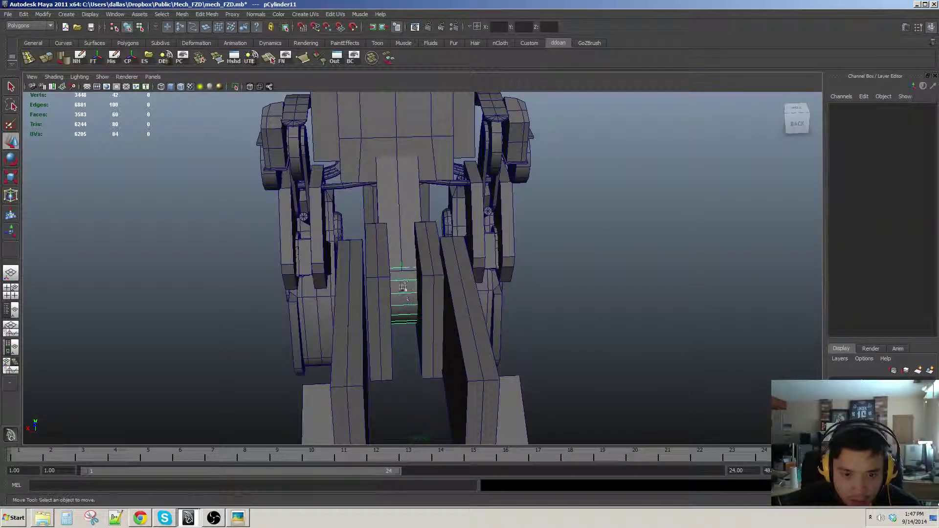
left_click(405, 292)
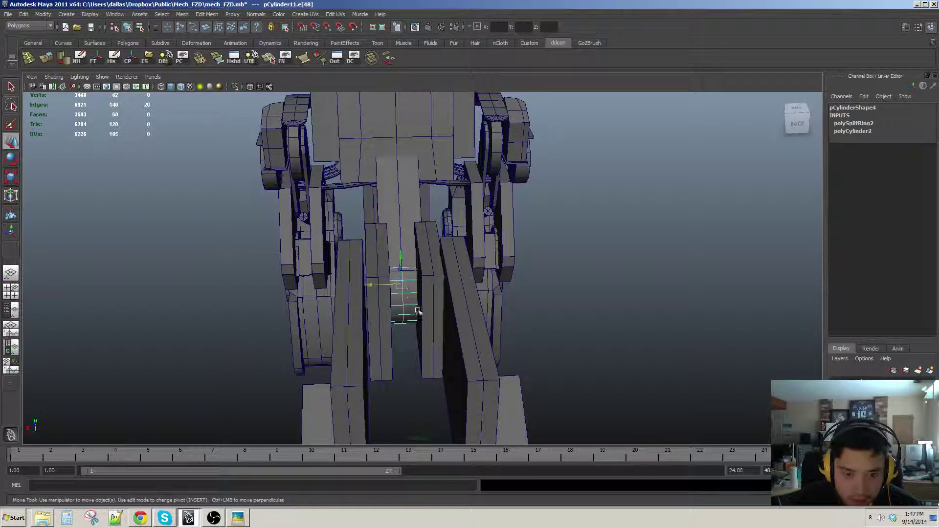
left_click_drag(418, 311, 574, 304, "alt")
left_click(467, 359)
left_click_drag(467, 359, 415, 251, "alt")
Step: Duplicate the inner side block at -32.6 in X and move the copy back to about 15.2 in Z
left_click(411, 223)
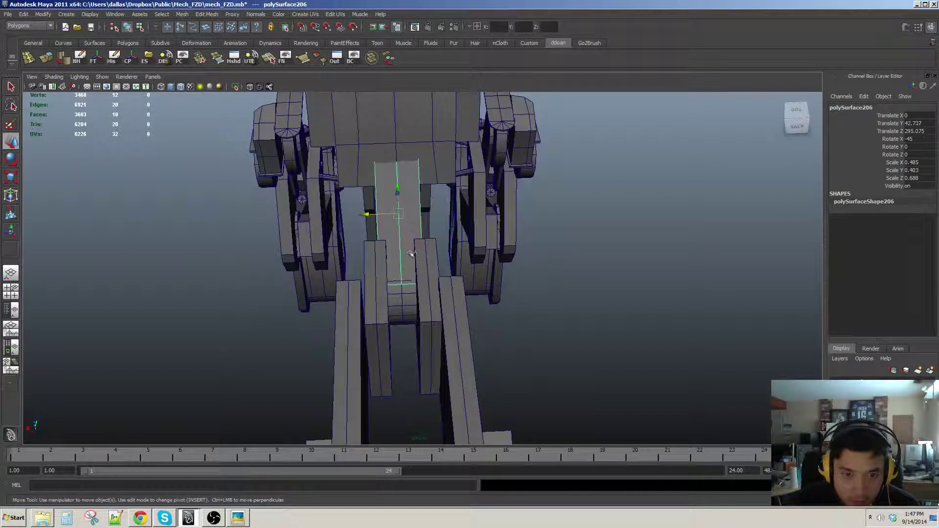
left_click(415, 308)
left_click_drag(415, 308, 469, 332, "alt")
left_click(578, 270)
right_click_drag(469, 332, 442, 276, "alt")
left_click_drag(442, 275, 471, 322, "alt")
left_click(434, 259)
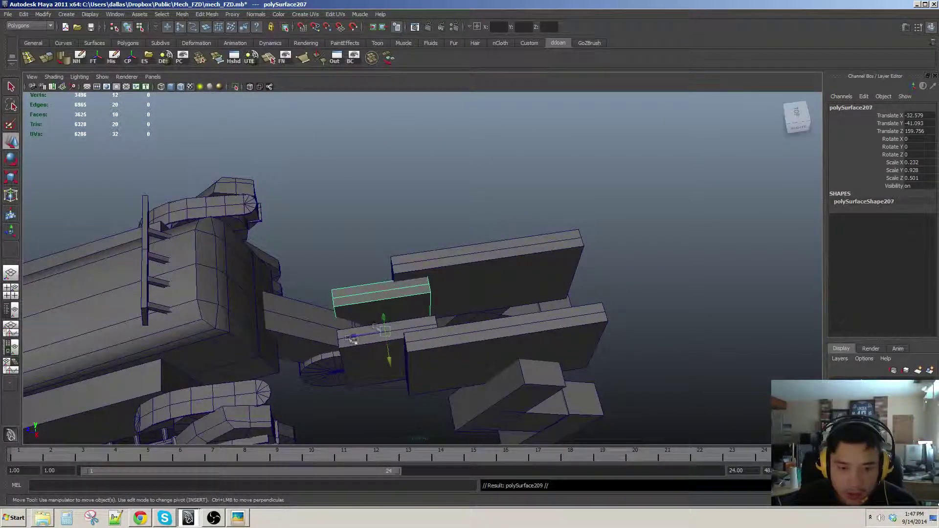
left_click_drag(352, 339, 448, 327)
left_click_drag(447, 326, 382, 318, "alt")
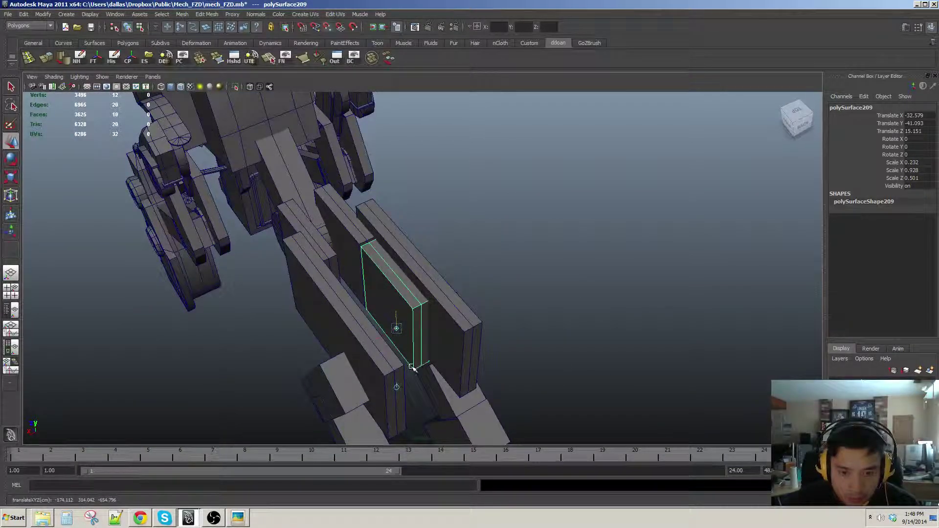
Step: Scale the copied inner block to 0.652 in Y, raise it to about -11.0 in Y and duplicate it across to about 32.4 in X
left_click_drag(413, 373, 402, 372, "alt")
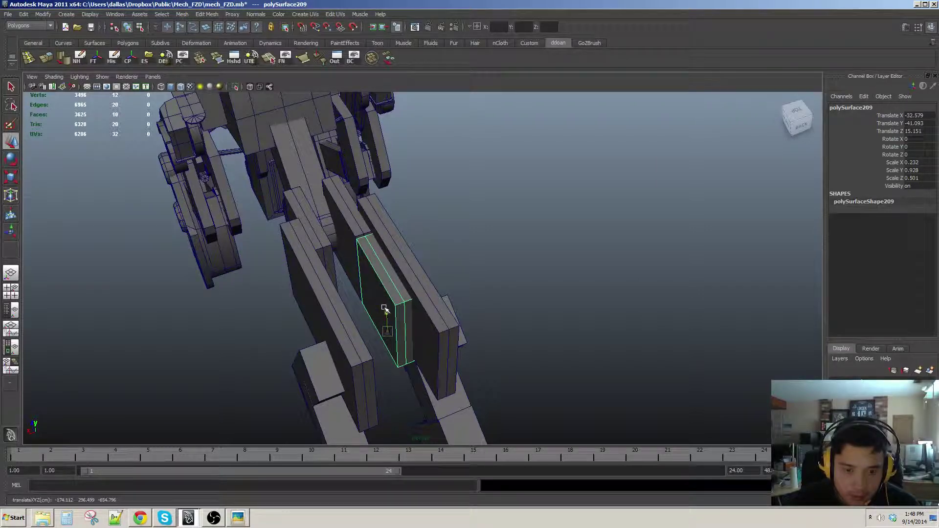
left_click_drag(401, 346, 379, 268, "alt")
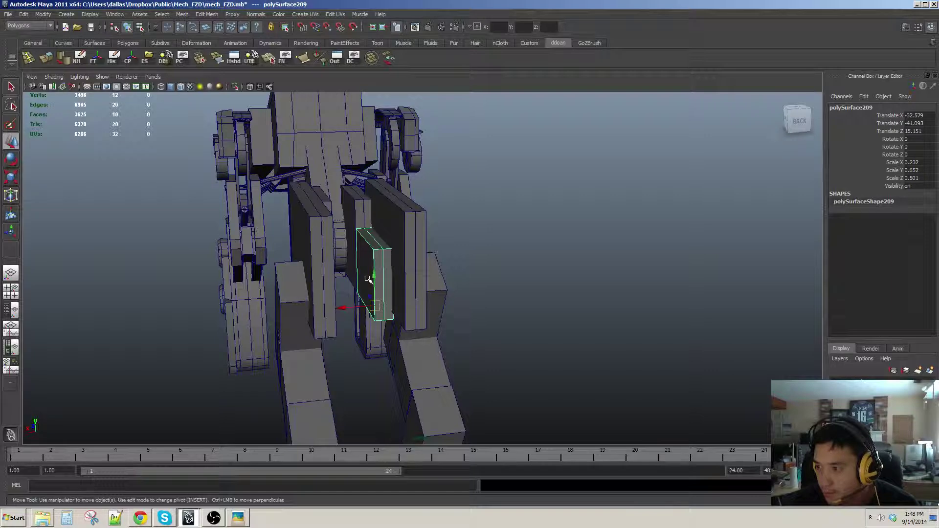
left_click_drag(368, 280, 378, 303, "alt")
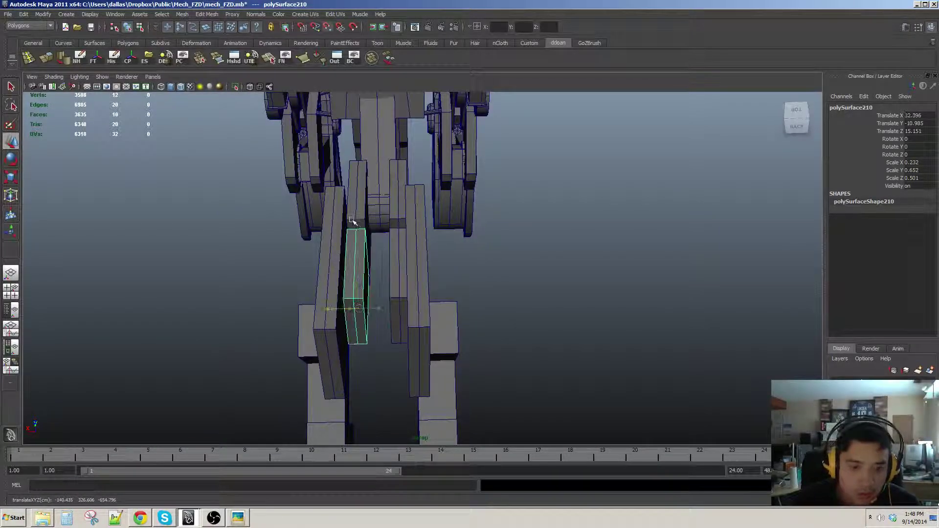
mouse_move(352, 220)
left_mouse_down("alt")
mouse_move(344, 196)
mouse_move(339, 224)
left_mouse_up("alt")
Step: Duplicate the joint cylinder and move the copy between the rear blocks, to about -700.2 in Z and 377.7 in Y
left_click(385, 210)
left_click_drag(417, 229, 511, 213, "alt")
key("ctrl+d")
left_click_drag(381, 250, 342, 259)
left_click_drag(341, 259, 403, 239, "alt")
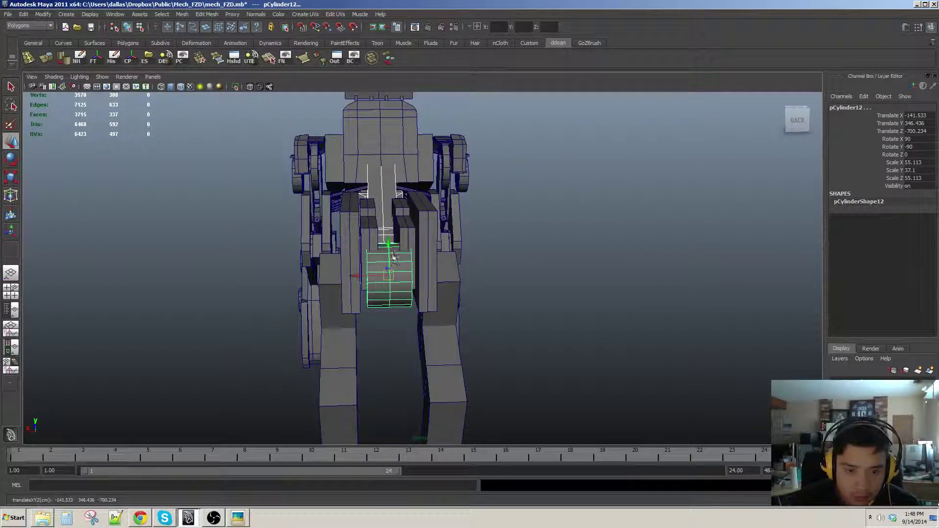
left_click_drag(386, 227, 445, 279, "alt")
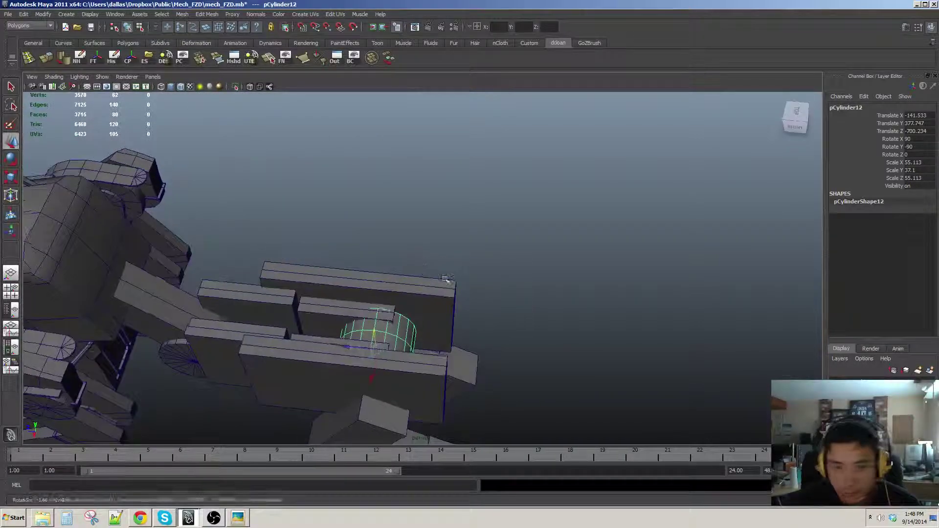
Step: Compare the rear section and its new cylinder with the mech concept art in Picasa Photo Viewer
left_click_drag(419, 356, 315, 194, "alt")
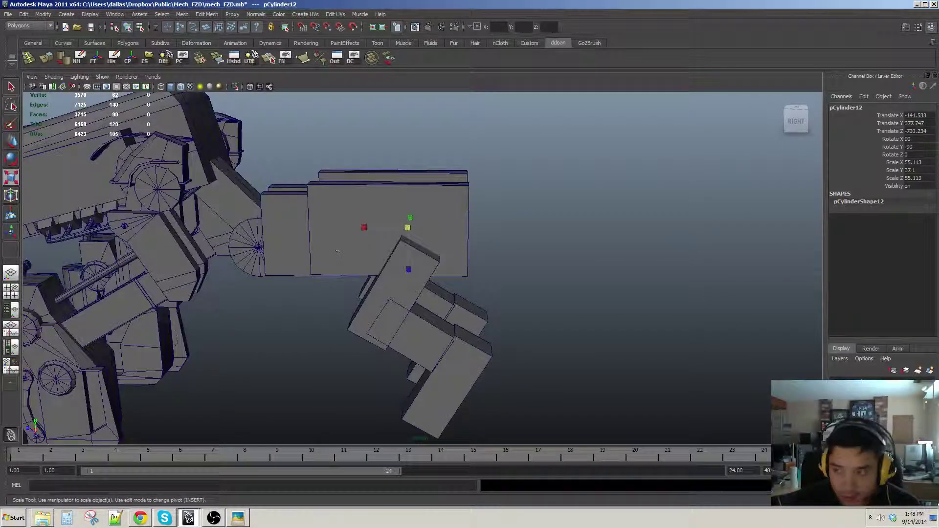
left_click(238, 517)
left_click_drag(484, 92, 459, 29)
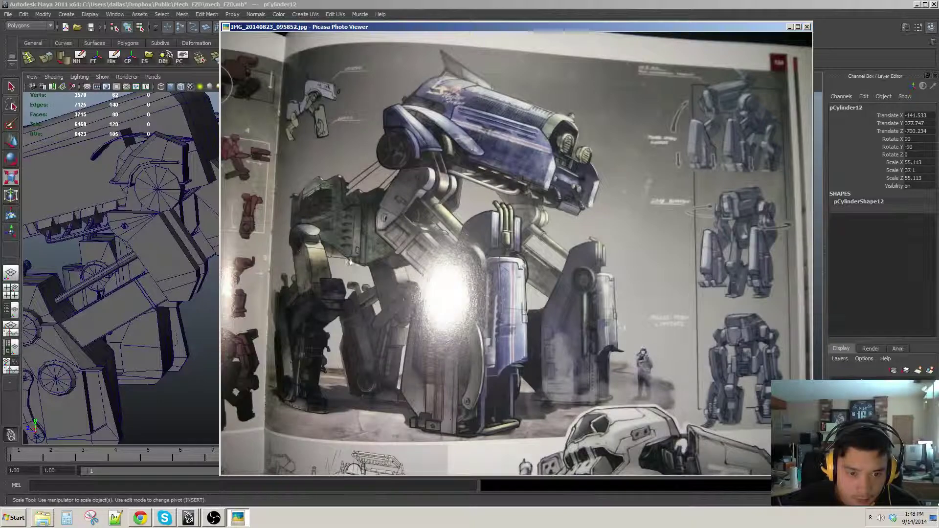
left_click(471, 9)
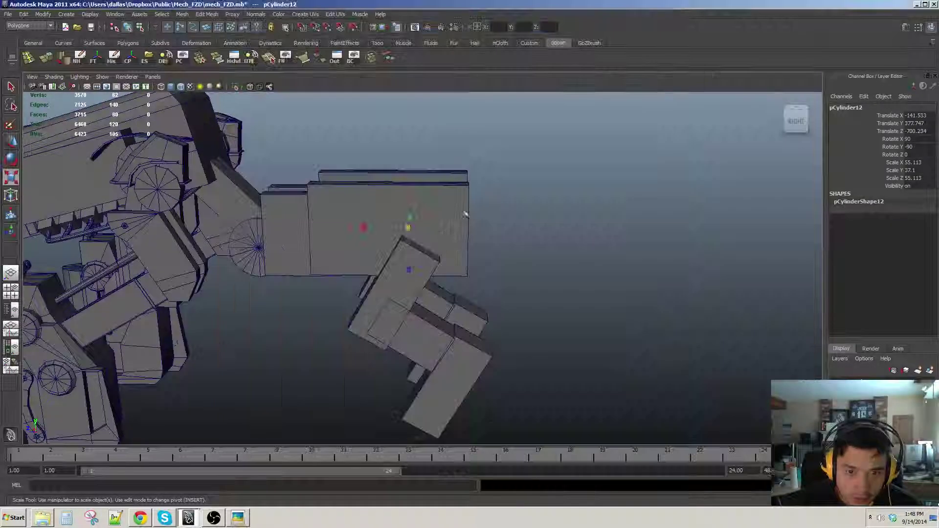
right_click_drag(465, 213, 459, 258, "alt")
left_click_drag(459, 258, 470, 290, "alt")
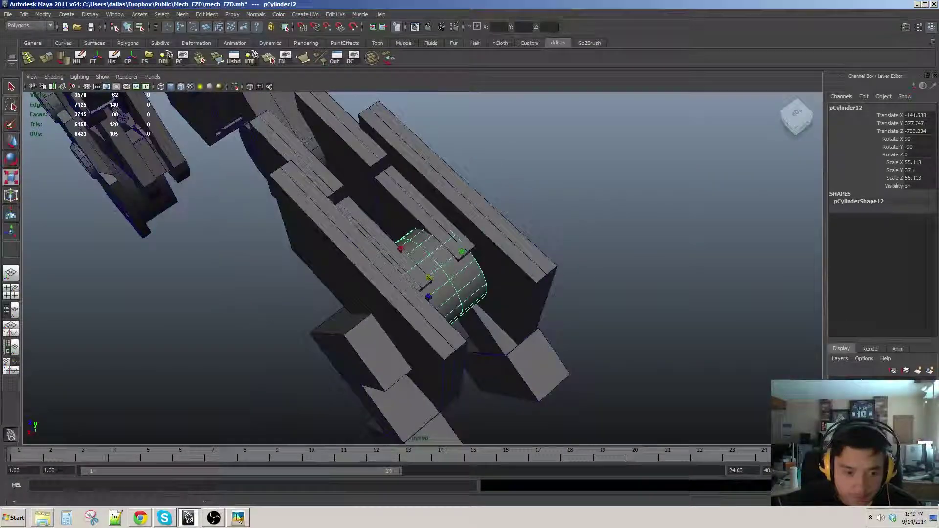
left_click(238, 517)
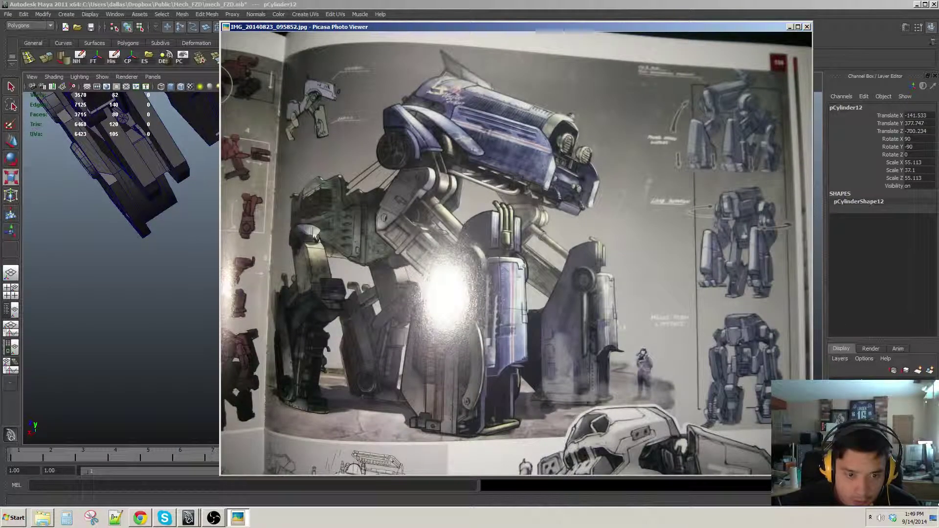
Step: Switch back to Maya and scale the rear joint cylinder down to about 30.8 in X and Z
key("alt+Tab")
left_click_drag(449, 207, 384, 273, "alt")
left_click(409, 211)
left_click_drag(409, 211, 395, 247, "alt")
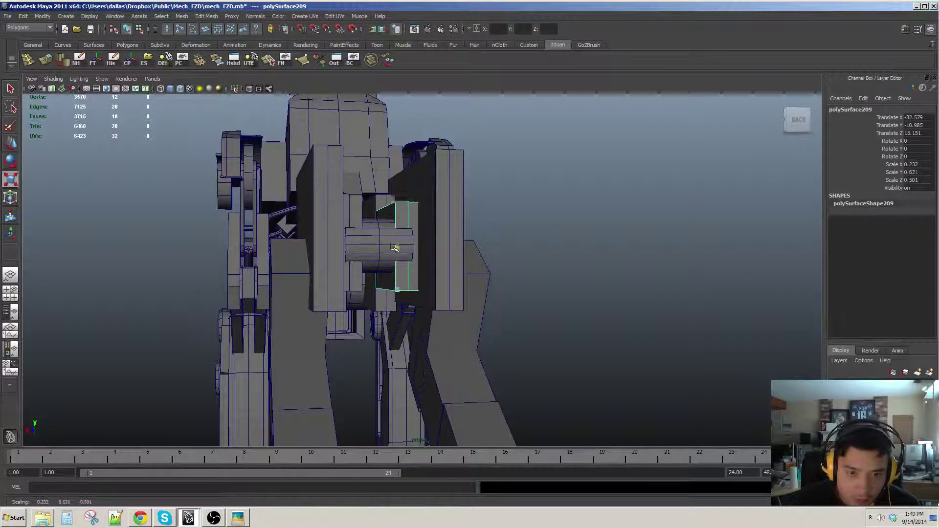
Step: Scale the rear inner side block to 0.44 in Y and raise it to about 4.2 in Y
key("ctrl+z")
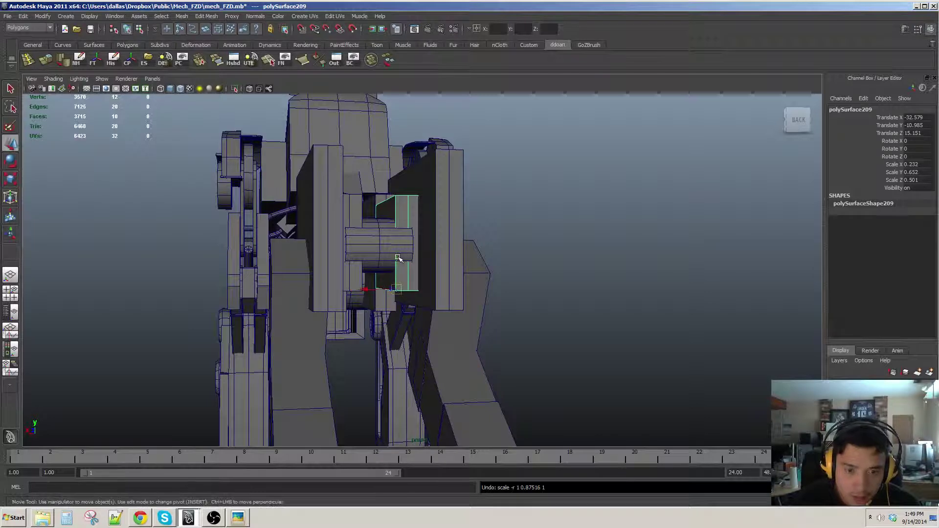
left_click_drag(396, 244, 395, 242)
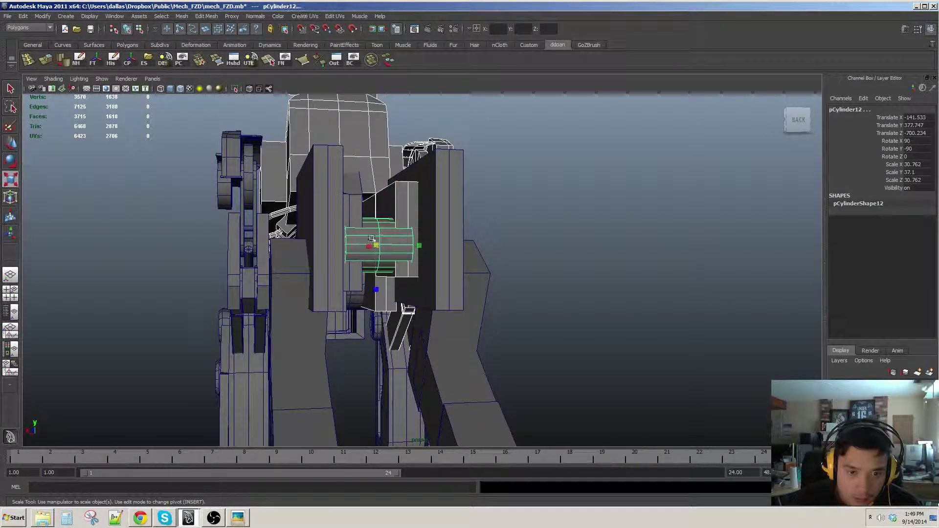
key("r")
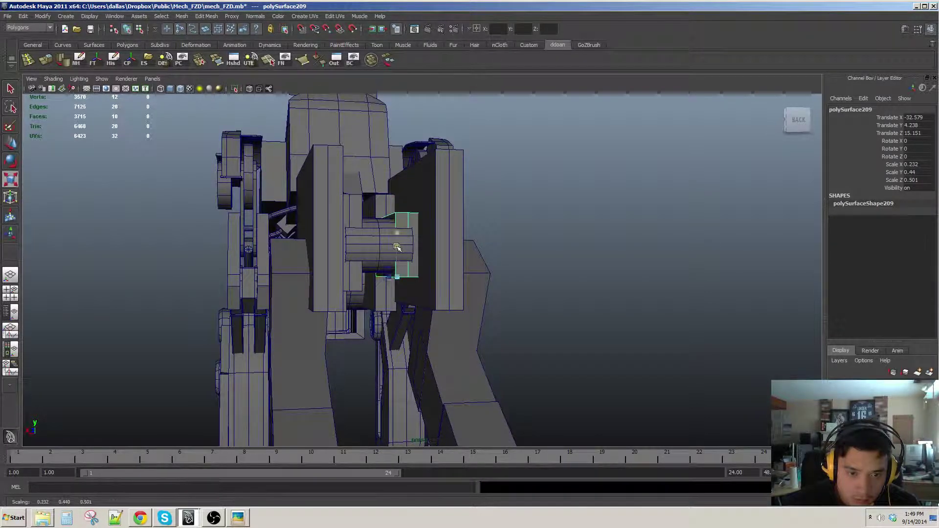
key("w")
Step: Delete the opposite rear inner block and duplicate the resized block across to about 37.7 in X
left_click_drag(396, 247, 348, 214, "alt")
left_click(344, 204)
left_click_drag(347, 166, 365, 172, "alt")
key("Delete")
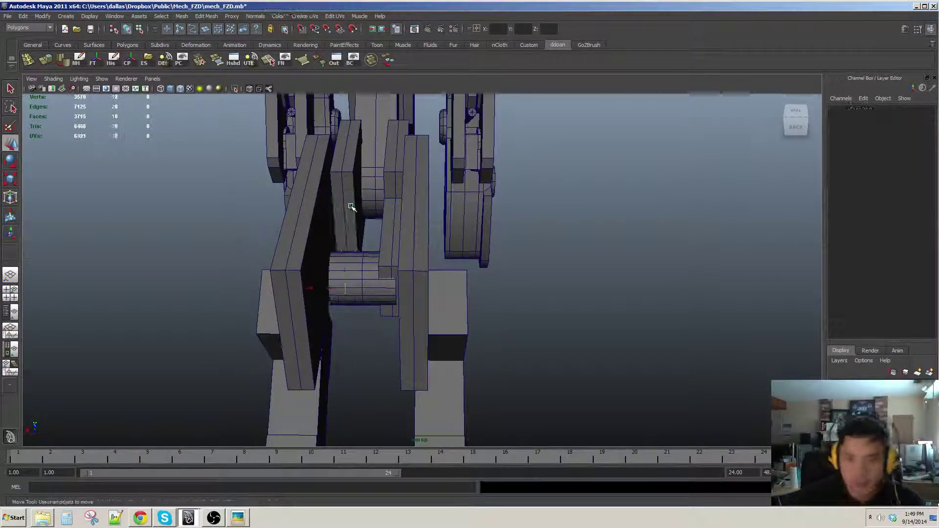
left_click_drag(350, 207, 388, 280, "alt")
left_click(399, 258)
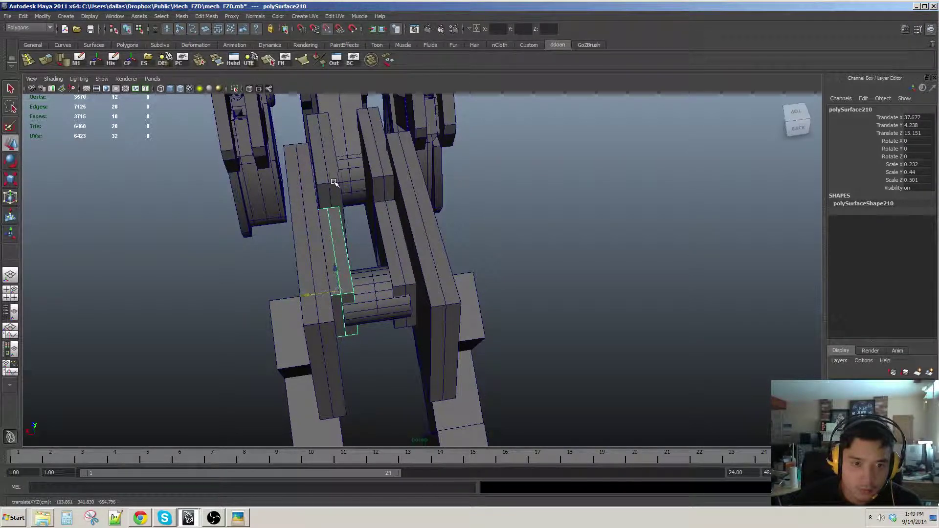
Step: Select the angled link block, the joint cylinders and the inner side blocks, and isolate them in the view
mouse_move(330, 243)
left_mouse_down("alt")
mouse_move(377, 239)
mouse_move(310, 237)
mouse_move(342, 262)
mouse_move(448, 223)
mouse_move(450, 251)
mouse_move(457, 222)
mouse_move(423, 216)
mouse_move(319, 257)
left_mouse_up("alt")
left_click(457, 222)
left_click(423, 215, "shift")
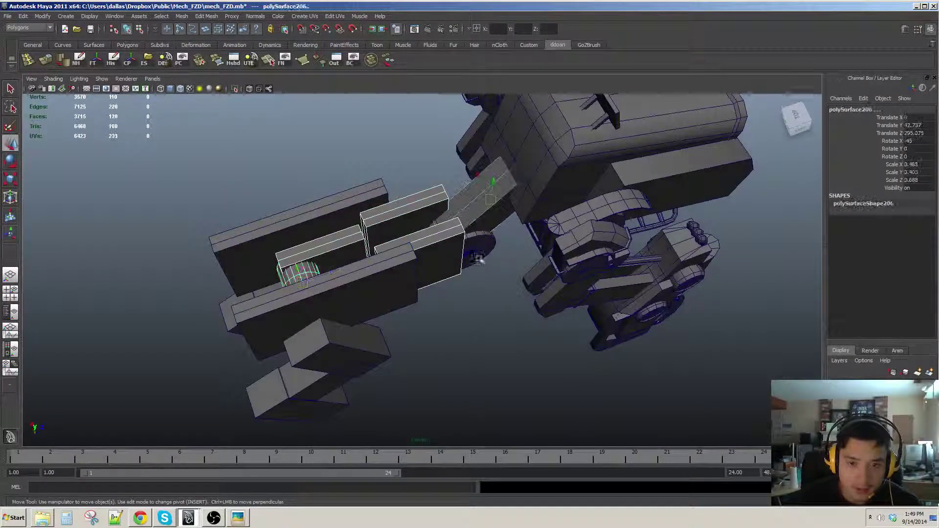
left_click(477, 260, "shift")
left_click_drag(478, 259, 313, 171, "alt")
left_click(496, 259, "shift")
left_click_drag(497, 259, 354, 292, "alt")
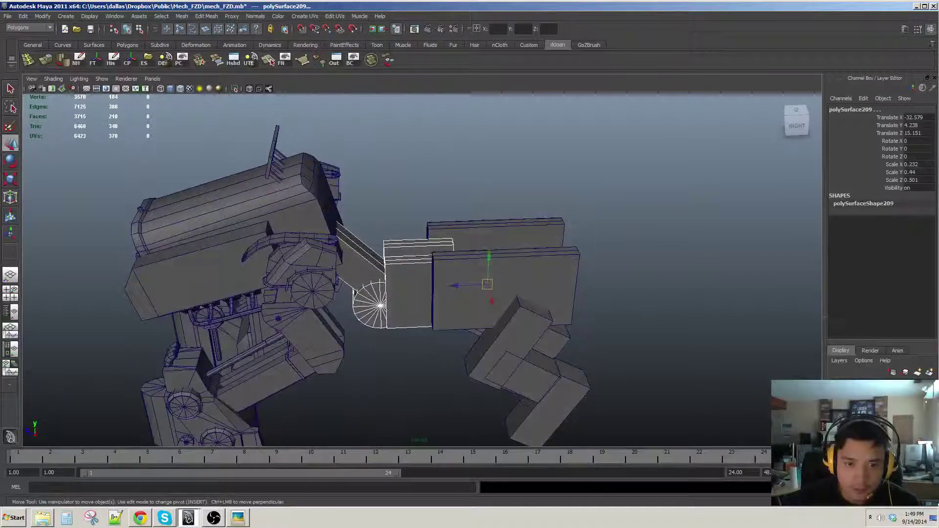
left_click(102, 80)
mouse_move(136, 93)
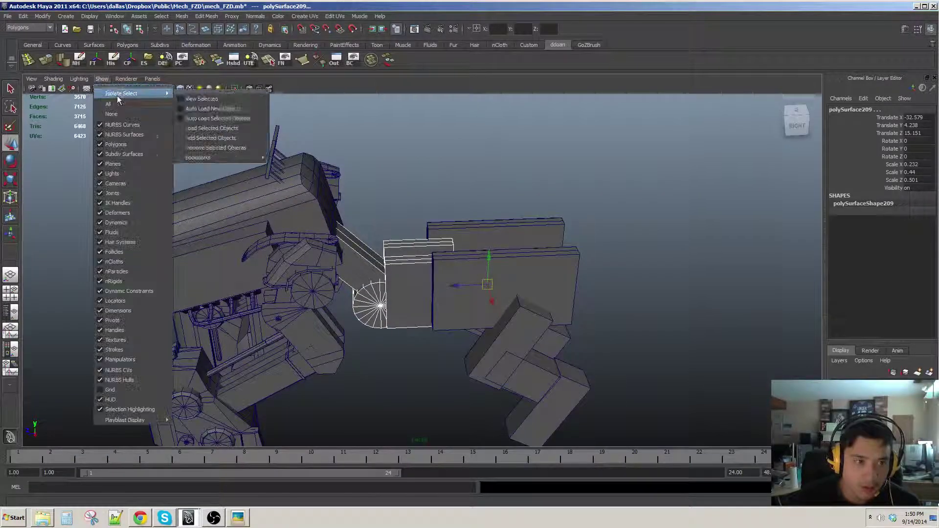
left_click(194, 100)
left_click_drag(303, 230, 489, 199, "alt")
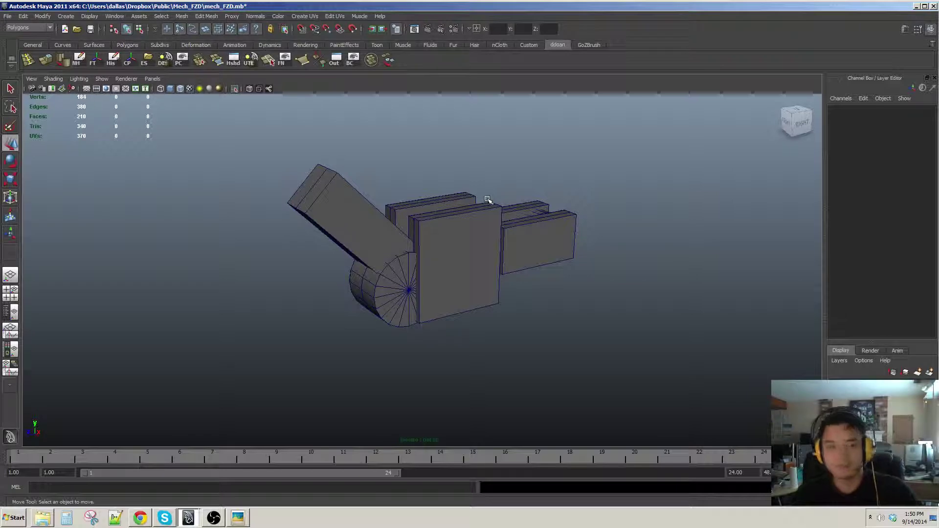
Step: Move the concept art window off the modelling view and examine the angled link block where it meets the front joint cylinder
left_click(238, 519)
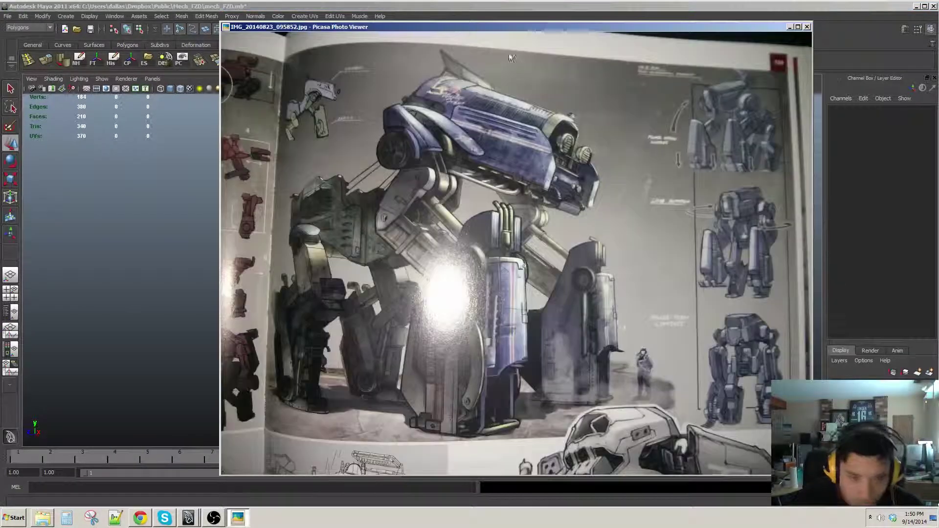
left_click_drag(522, 22, 938, 27)
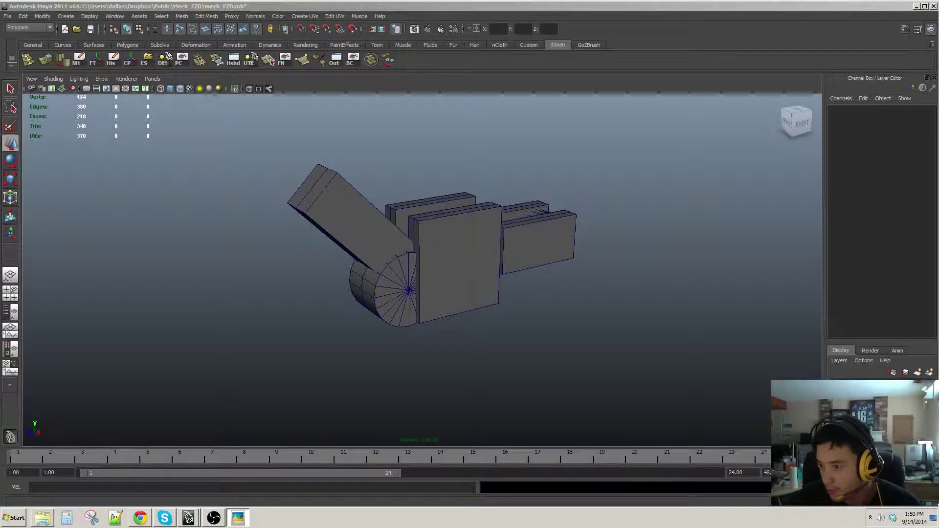
right_click_drag(403, 215, 421, 220, "alt")
left_click_drag(421, 220, 342, 211, "alt")
left_click(327, 188)
key("f")
right_click_drag(386, 212, 379, 262, "alt")
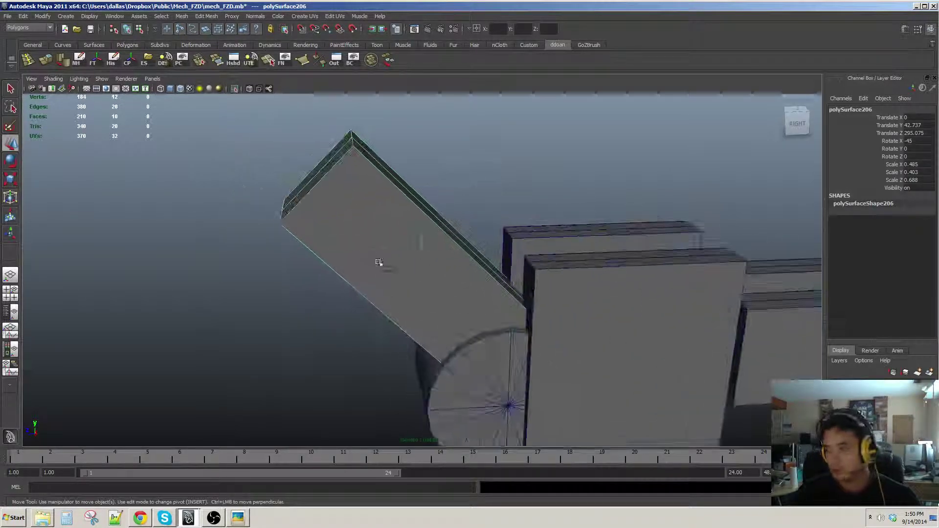
middle_click_drag(379, 262, 384, 235, "alt")
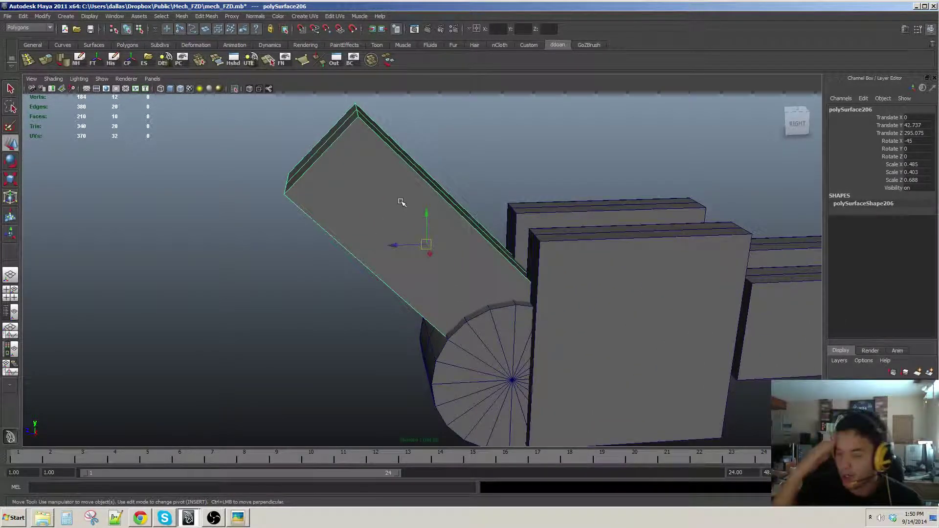
left_click_drag(400, 202, 421, 231, "alt")
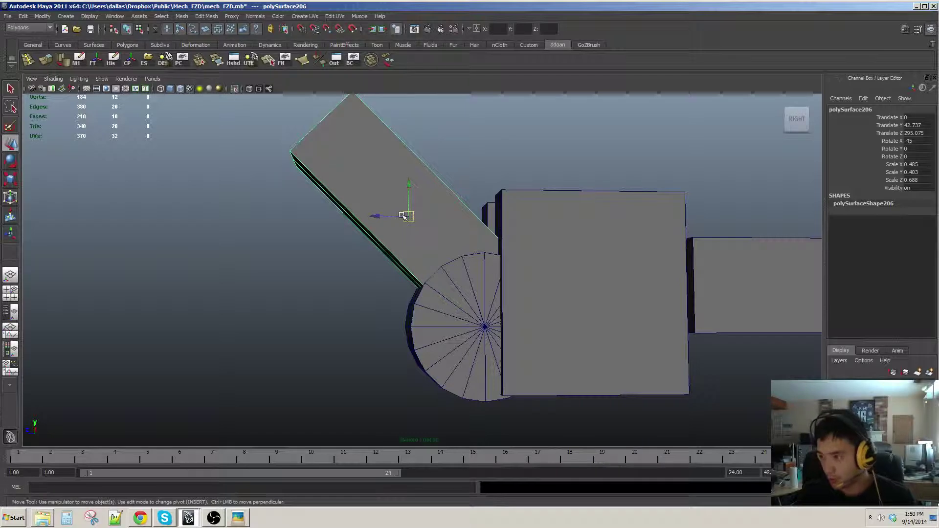
left_click_drag(426, 291, 488, 315, "alt")
left_click_drag(437, 185, 397, 260, "alt")
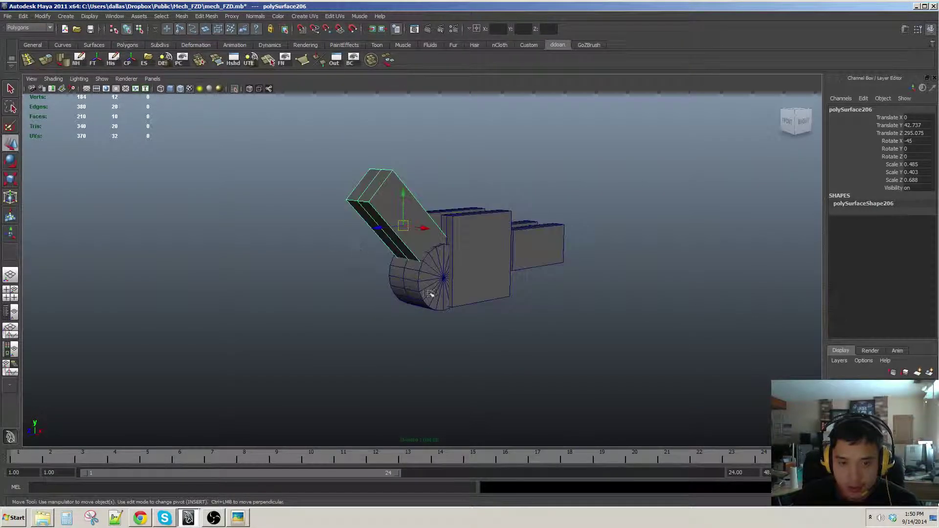
Step: Try to reduce the front joint cylinder's axis subdivisions to 16
left_click(430, 294)
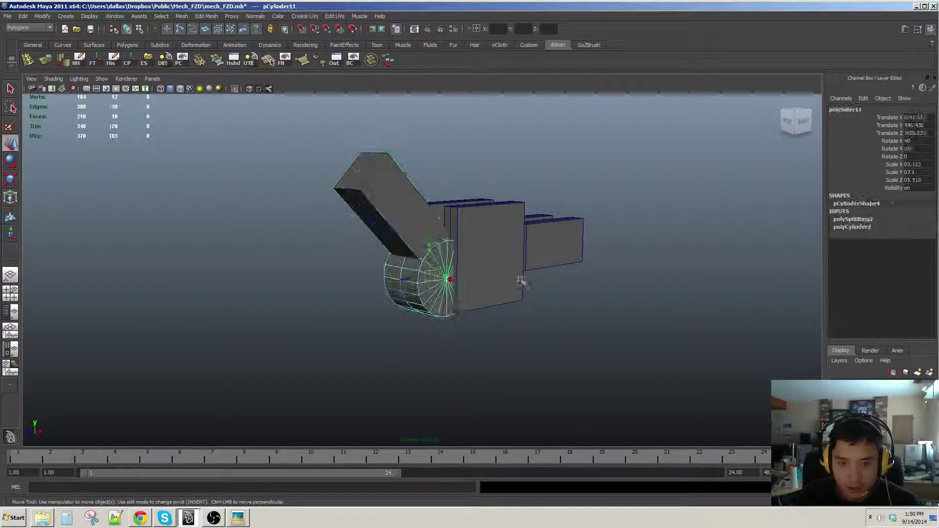
left_click(868, 233)
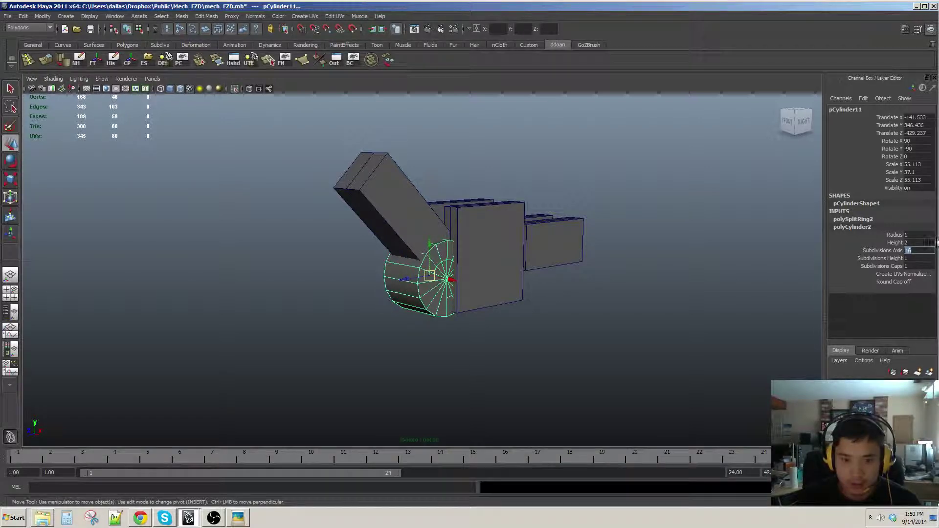
key("ctrl+z")
Step: Create a new polygon cylinder and add it to the isolated objects
left_click_drag(497, 301, 275, 150, "alt")
left_click(66, 16)
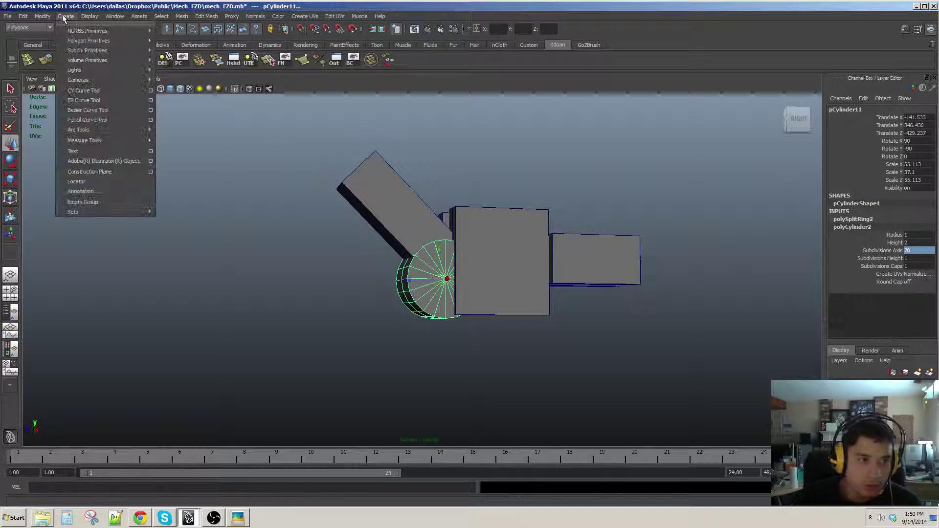
mouse_move(79, 37)
left_click(183, 61)
scroll(442, 340, "down", 3)
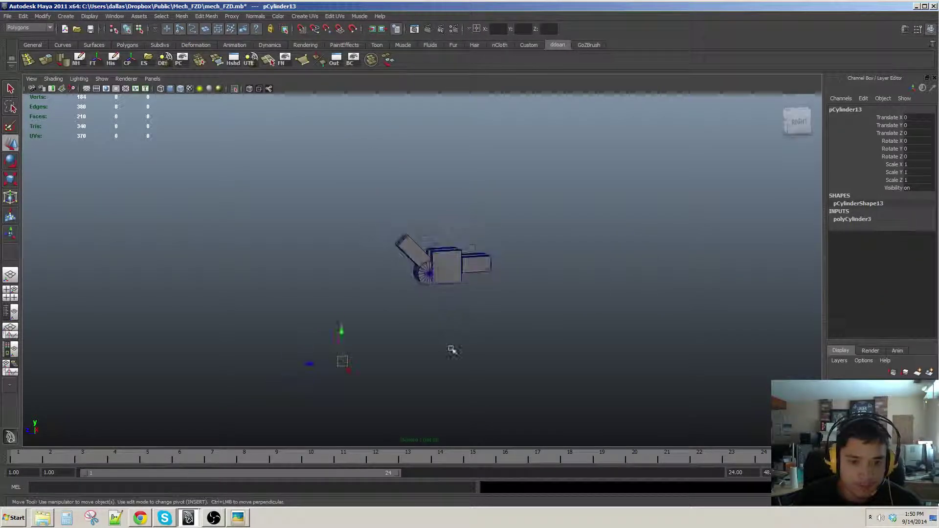
left_click(102, 79)
left_click(220, 119)
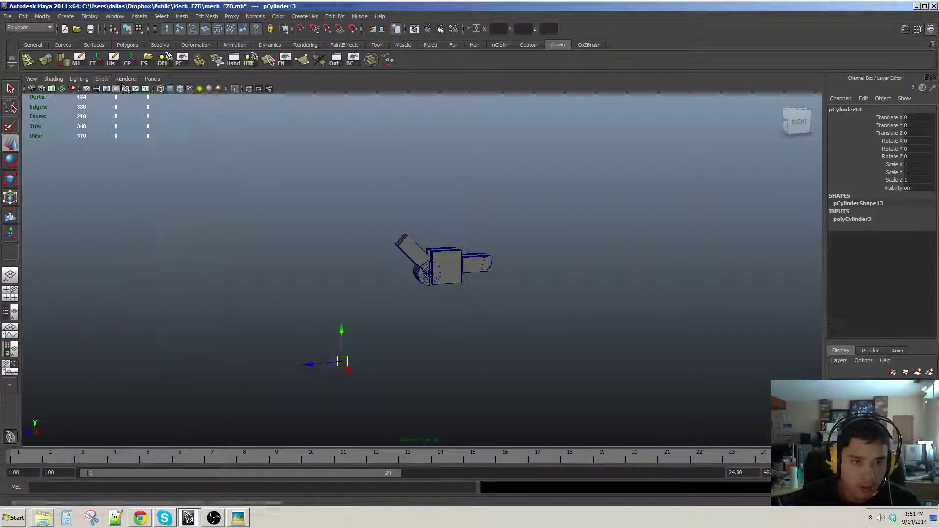
left_click(103, 79)
mouse_move(137, 93)
left_click(227, 140)
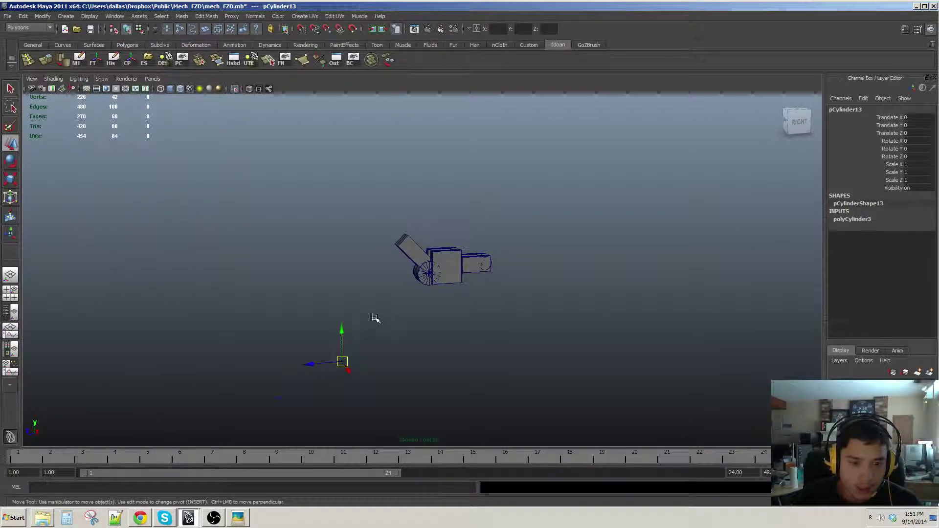
Step: Scale the new cylinder uniformly to about 27.4 and raise it to about 469.2 in Y
key("r")
left_click_drag(315, 397, 324, 374)
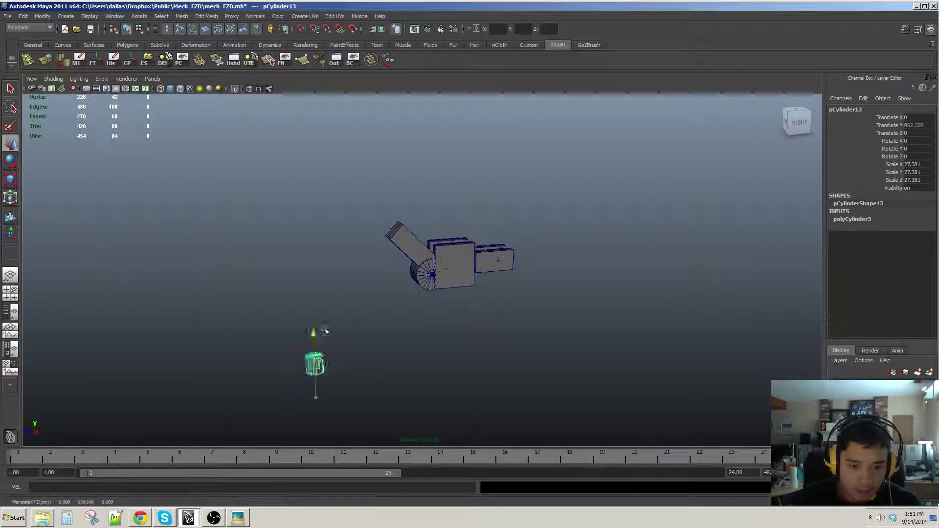
key("w")
left_click_drag(325, 332, 367, 307)
Step: Reduce the new cylinder's axis subdivisions to 12
left_click(860, 219)
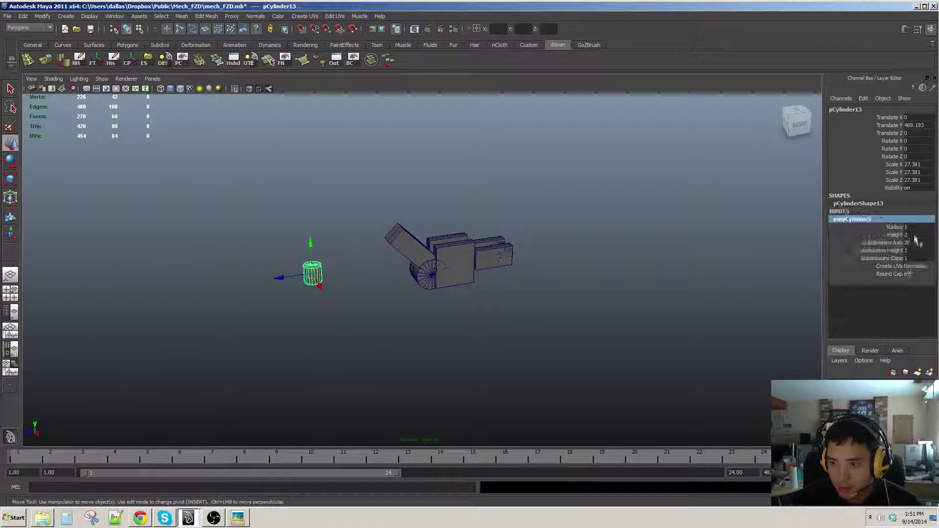
middle_click_drag(582, 396, 778, 367, "alt")
left_click(566, 313)
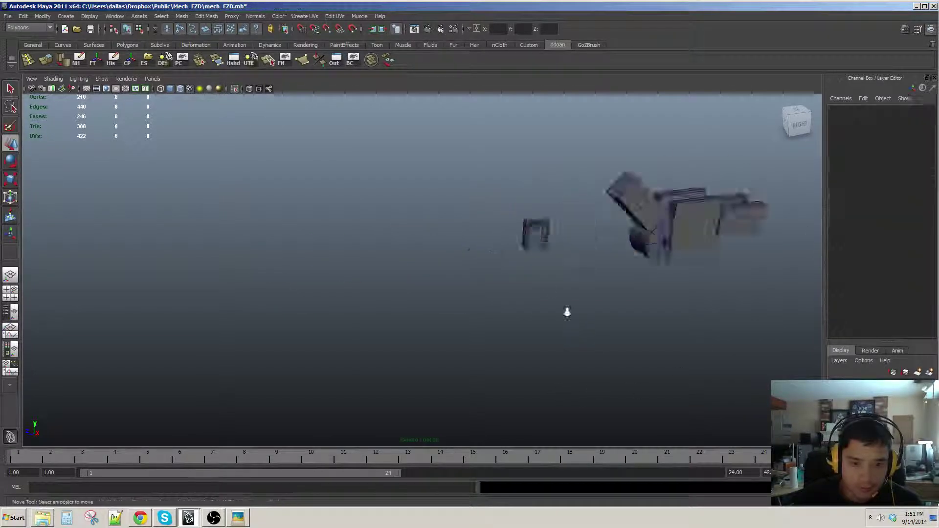
Step: Select the vertical side edges of the 12-sided cylinder and soften them
scroll(566, 312, "up", 3)
left_click(581, 220)
key("f")
scroll(530, 222, "down", 3)
left_click_drag(530, 222, 445, 261, "alt")
right_click_drag(446, 261, 450, 226)
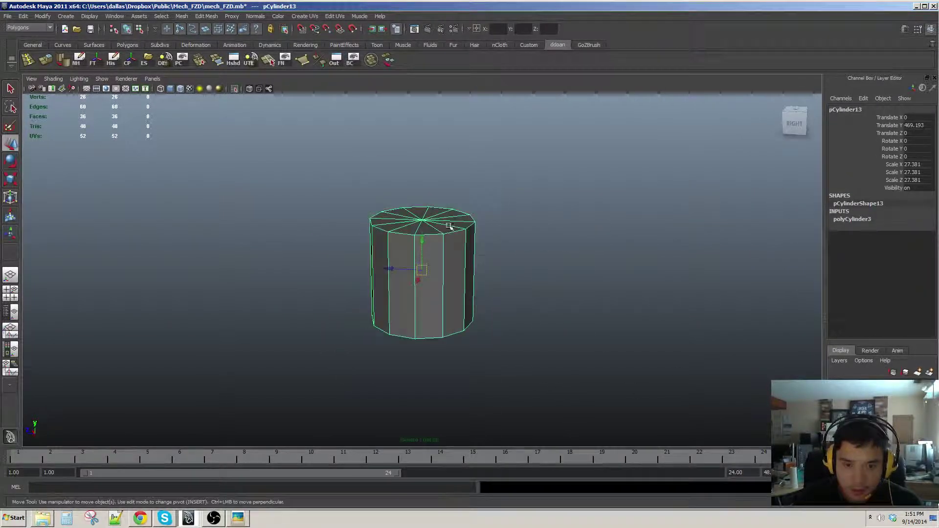
left_click_drag(342, 269, 542, 288)
left_click_drag(543, 287, 547, 273, "alt")
left_click(254, 16)
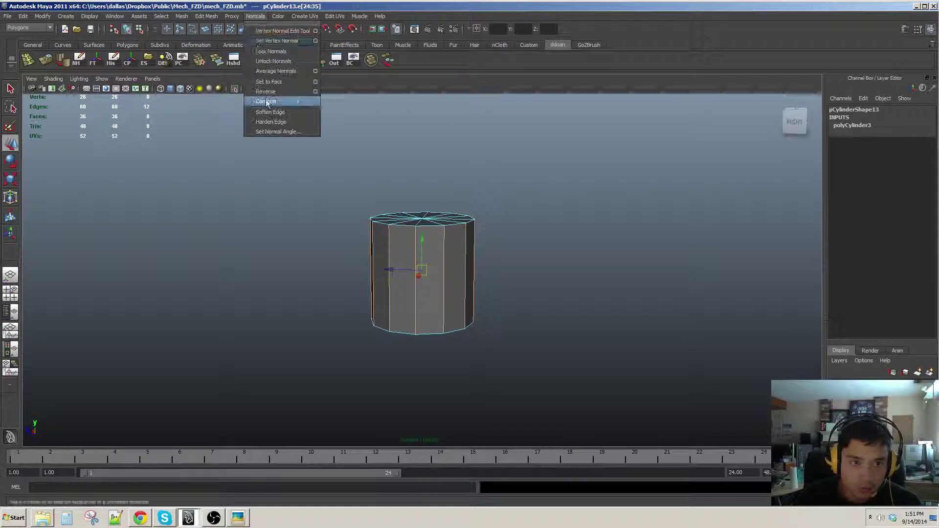
left_click(262, 100)
key("F8")
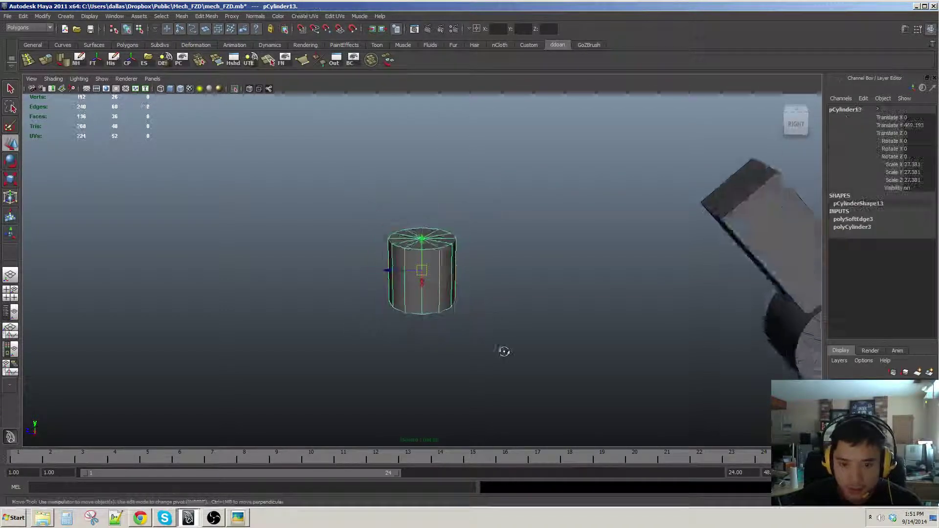
Step: Rotate the new cylinder 90 degrees in Z and align it to about -141.5 in X
key("e")
left_click_drag(419, 278, 325, 242)
key("w")
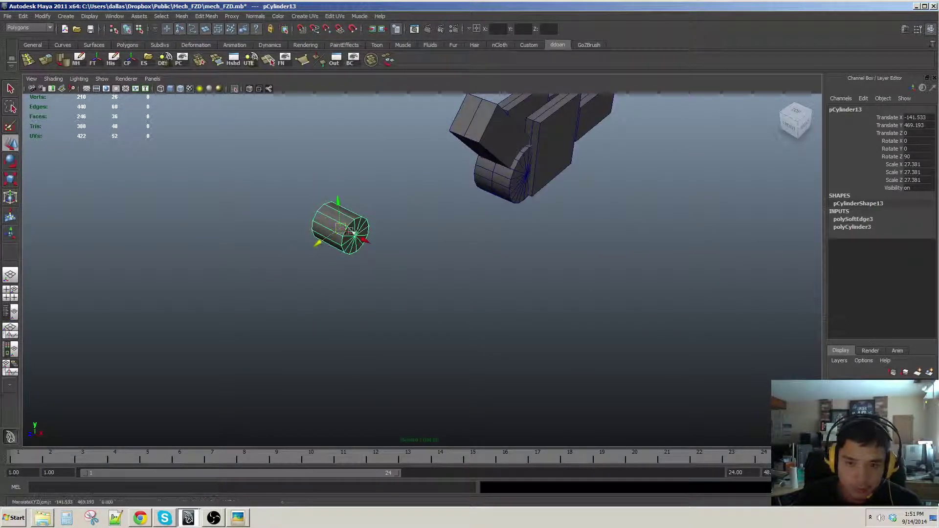
Step: Move the cylinder onto the front joint at about 346.4 in Y and -429.2 in Z, scaling it to about 54.7 × 37.8 × 54.7
left_click_drag(527, 171, 484, 256, "alt")
key("f")
scroll(484, 256, "down", 5)
middle_click_drag(543, 226, 572, 148, "alt")
left_click_drag(490, 203, 481, 199, "alt")
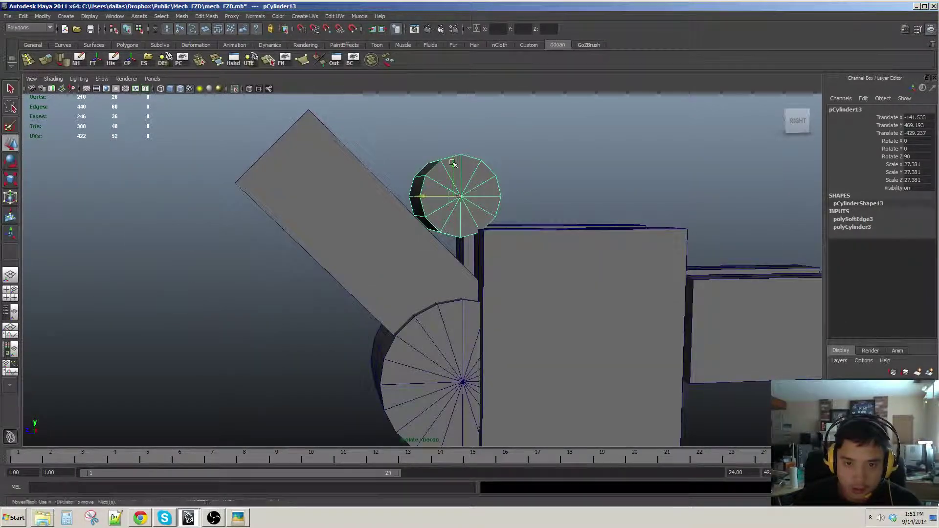
middle_click_drag(453, 163, 453, 102, "alt")
left_click_drag(453, 102, 464, 303)
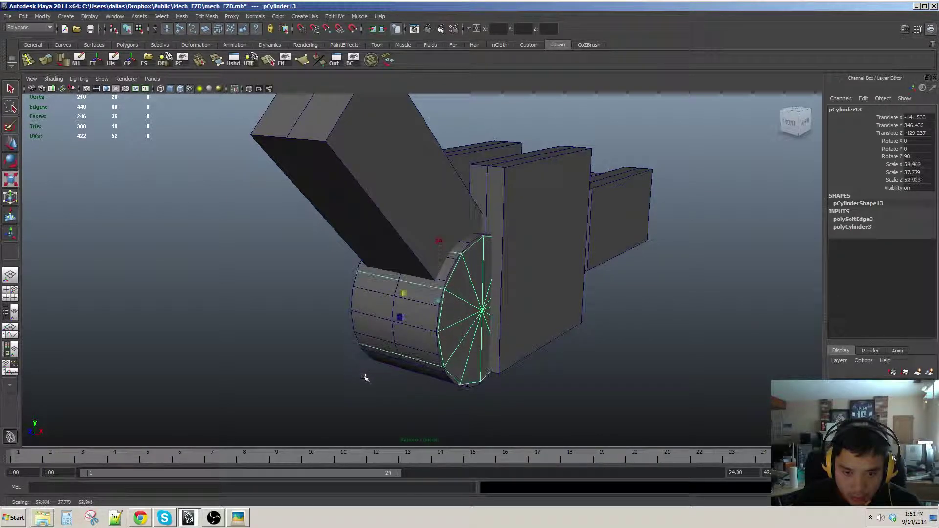
Step: Delete the old front joint cylinder and select its 12-sided replacement
left_click(374, 313)
key("Delete")
left_click_drag(400, 286, 560, 297, "alt")
left_click(428, 292)
scroll(433, 272, "down", 4)
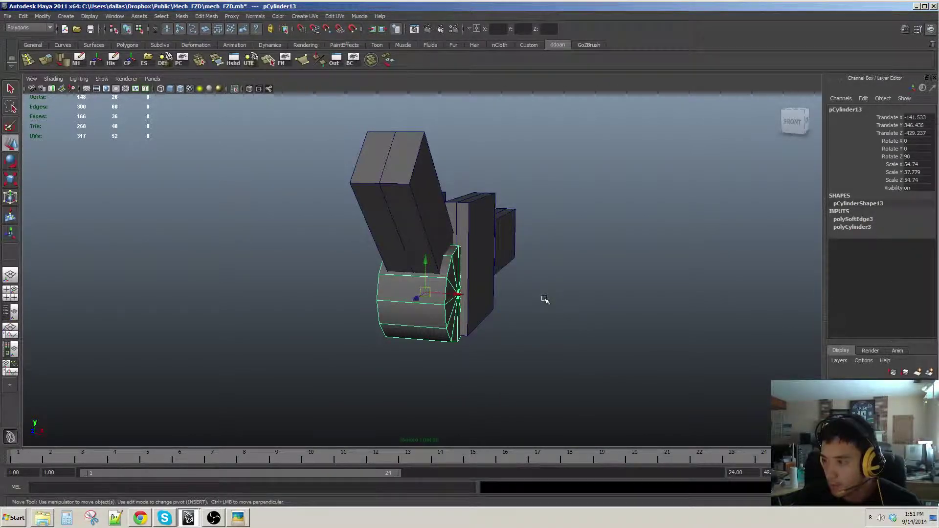
Step: Flatten the 12-sided cylinder to about 4.24 in Y scale and move it to about -171.7 in X beside the large plate
left_click_drag(543, 306, 455, 295, "alt")
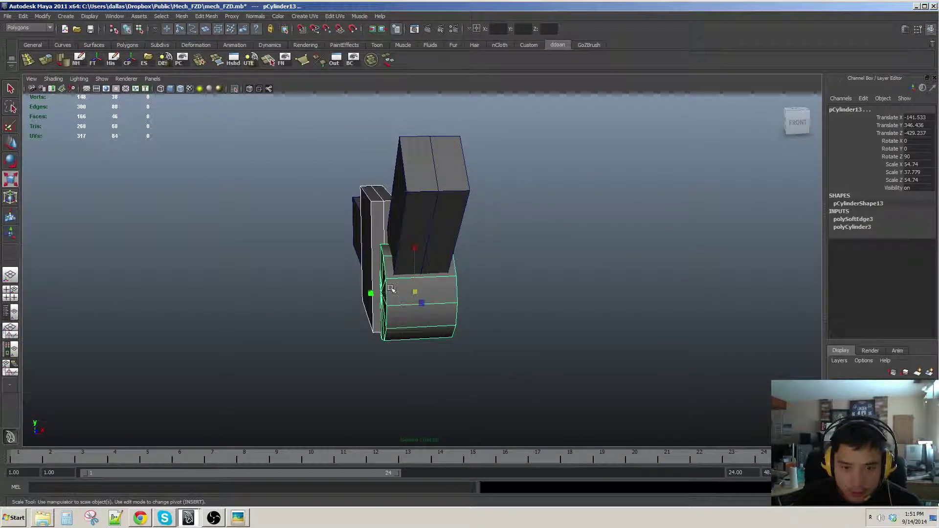
left_click_drag(361, 294, 438, 285)
key("w")
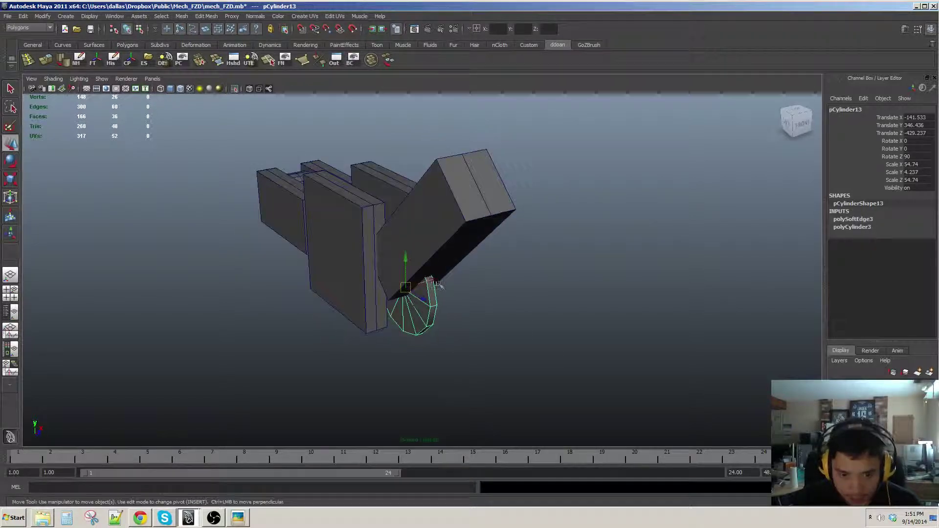
key("ctrl+z")
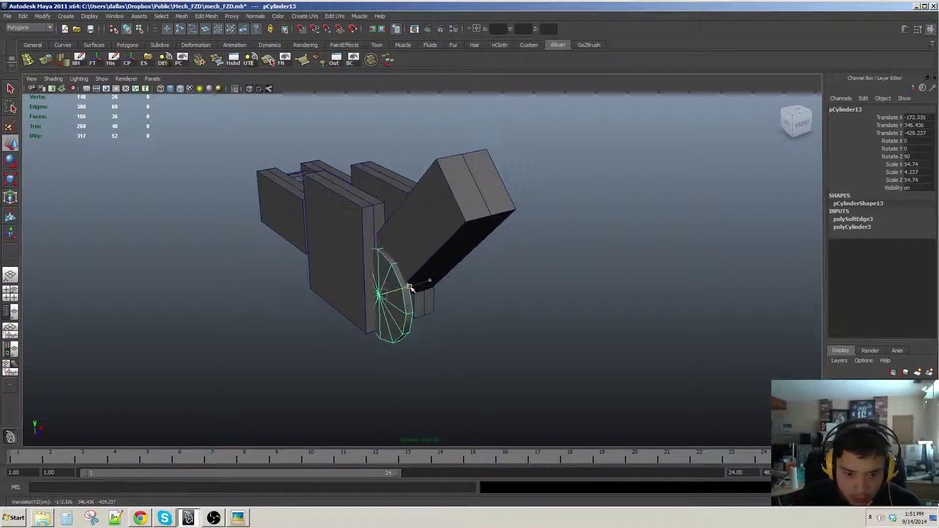
left_click_drag(410, 288, 426, 299, "alt")
left_click(453, 243)
left_click(433, 306)
left_click_drag(386, 249, 395, 247, "alt")
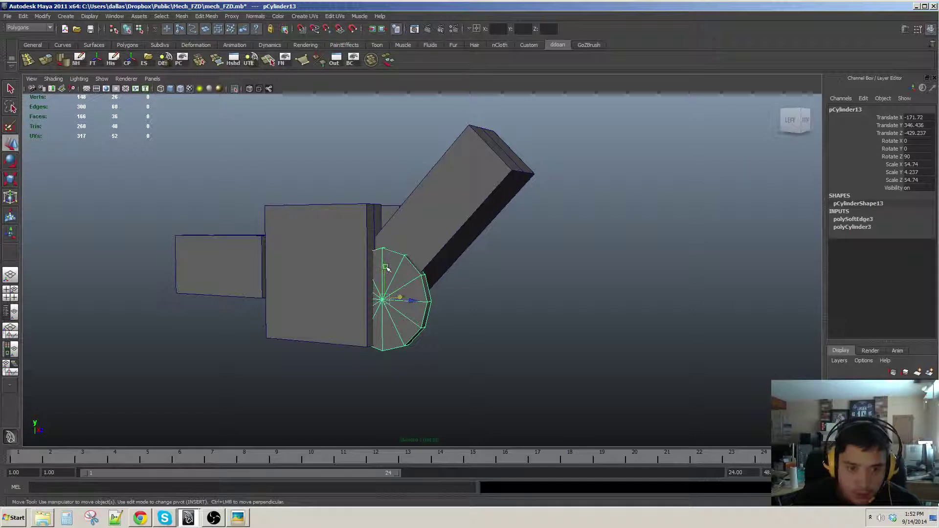
Step: Raise the flattened disc to about 377.6 in Y against the front end of the large side plate
left_click_drag(379, 239, 489, 269, "alt")
left_click(346, 287)
left_click(456, 275)
scroll(497, 268, "up", 2)
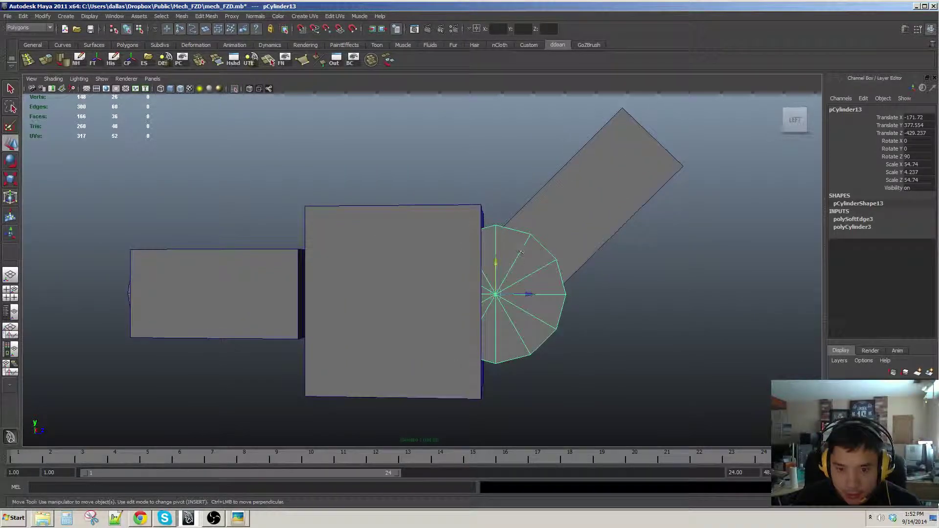
Step: Delete the disc's rear-half faces that overlap the plate, leaving the front half disc
key("F11")
left_click_drag(403, 200, 496, 376)
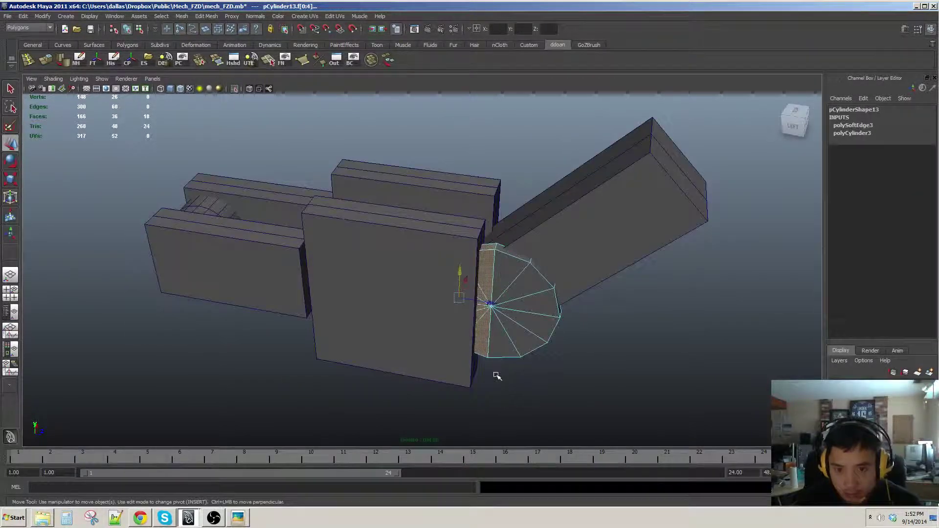
key("Delete")
left_click_drag(507, 331, 411, 285, "alt")
Step: Delete the edge loop running along the middle of the large side plate's thickness
left_click(421, 247)
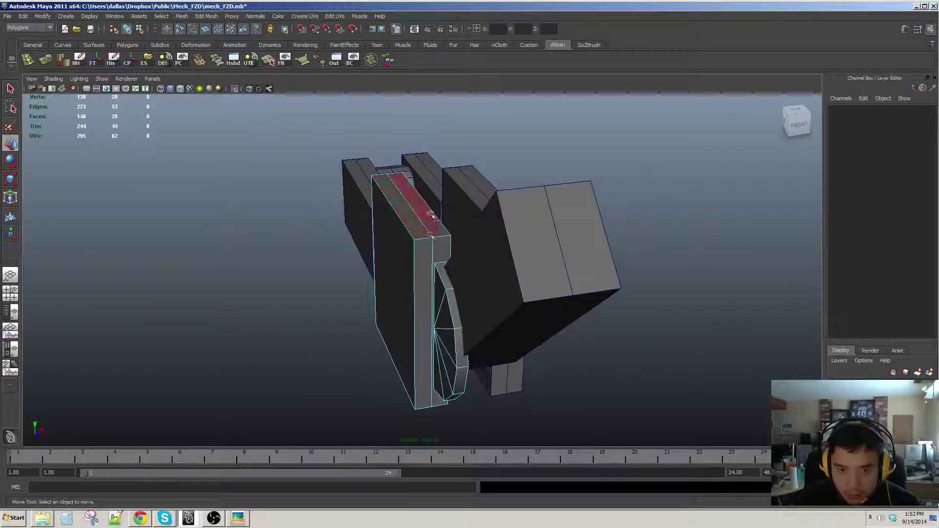
left_click_drag(428, 229, 428, 231, "alt")
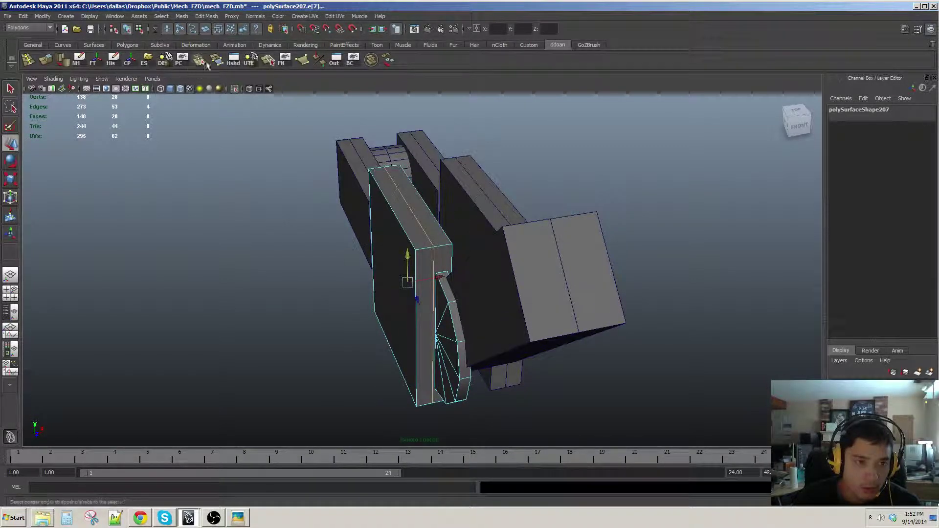
left_click(167, 61)
left_click_drag(411, 254, 443, 204, "alt")
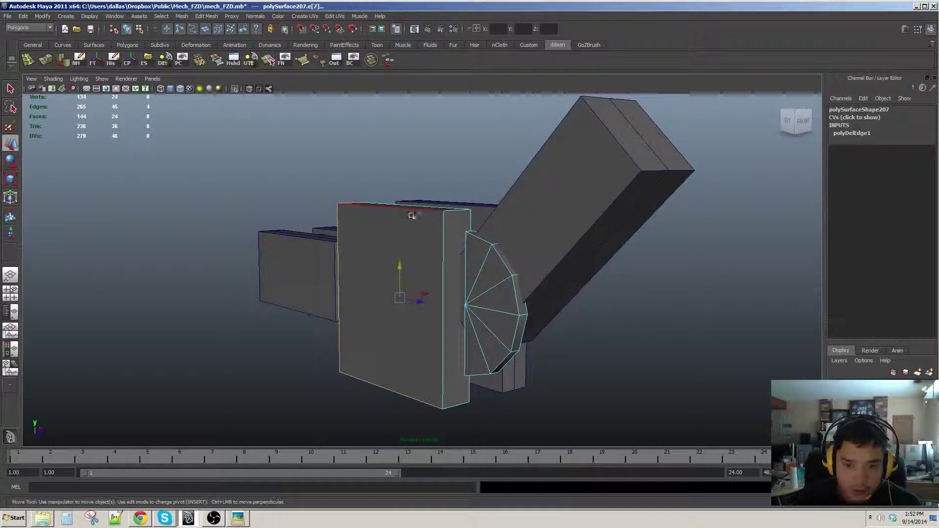
Step: Delete the plate's front end face next to the half disc and return to object selection
left_click(464, 252)
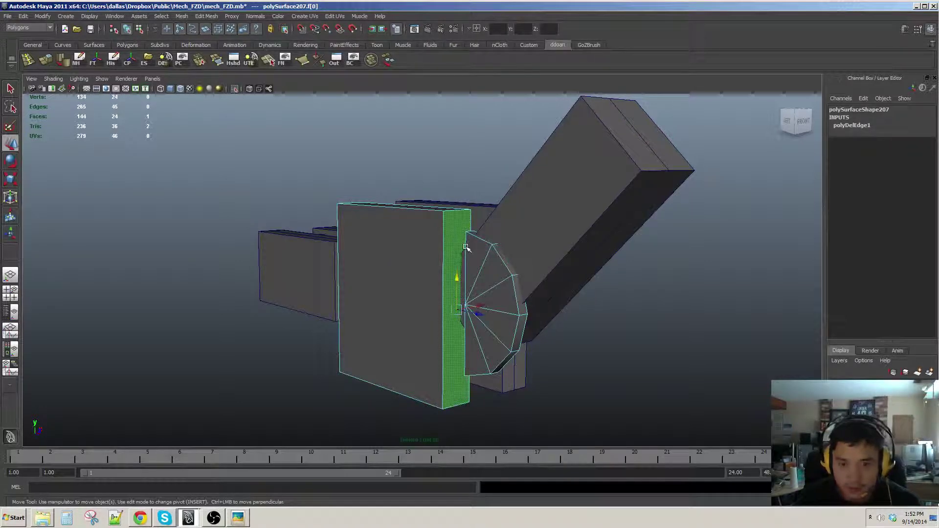
key("Delete")
left_click_drag(466, 248, 465, 220, "alt")
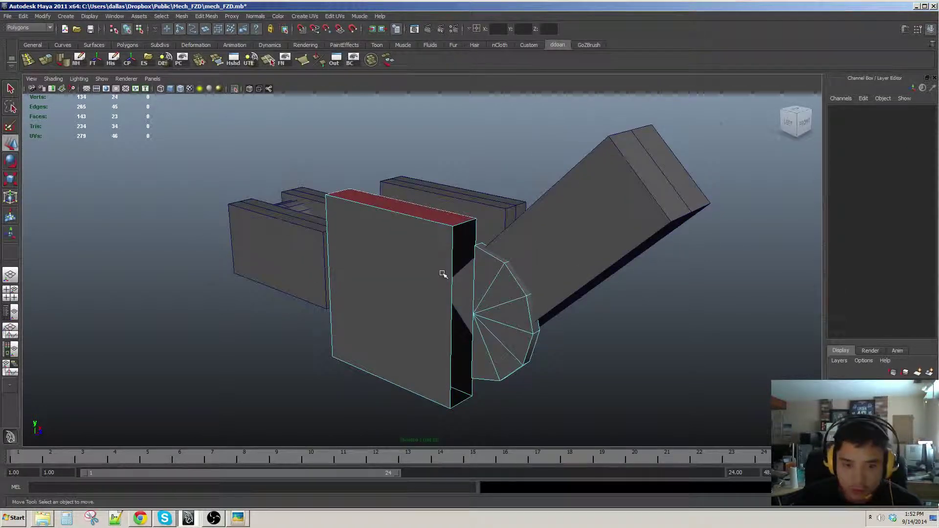
key("F8")
Step: Snap the plate's two upper front vertices to the upper corners of the half disc
mouse_move(443, 274)
left_mouse_down("alt")
mouse_move(577, 293)
mouse_move(461, 272)
mouse_move(494, 283)
mouse_move(443, 313)
mouse_move(453, 267)
left_mouse_up("alt")
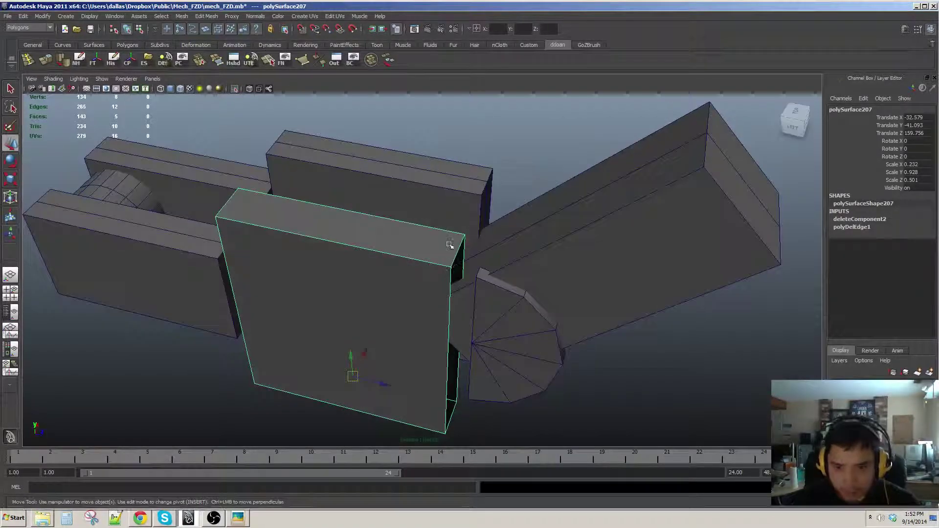
key("F9")
left_click(465, 235)
left_click_drag(465, 235, 476, 277)
left_click(451, 267)
middle_click_drag(436, 329, 437, 303, "alt")
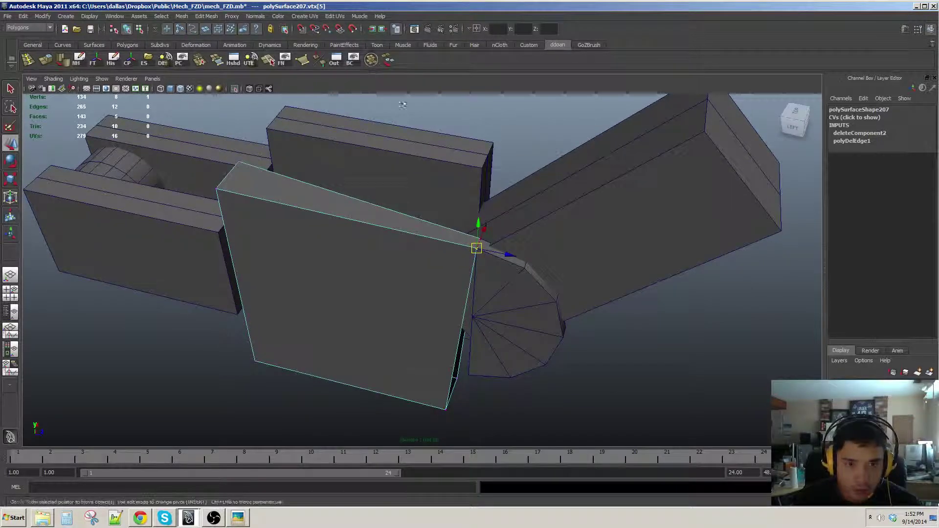
Step: Snap the plate's two lower front vertices to the lower corners of the half disc
left_click_drag(402, 104, 449, 337, "alt")
left_click(433, 383)
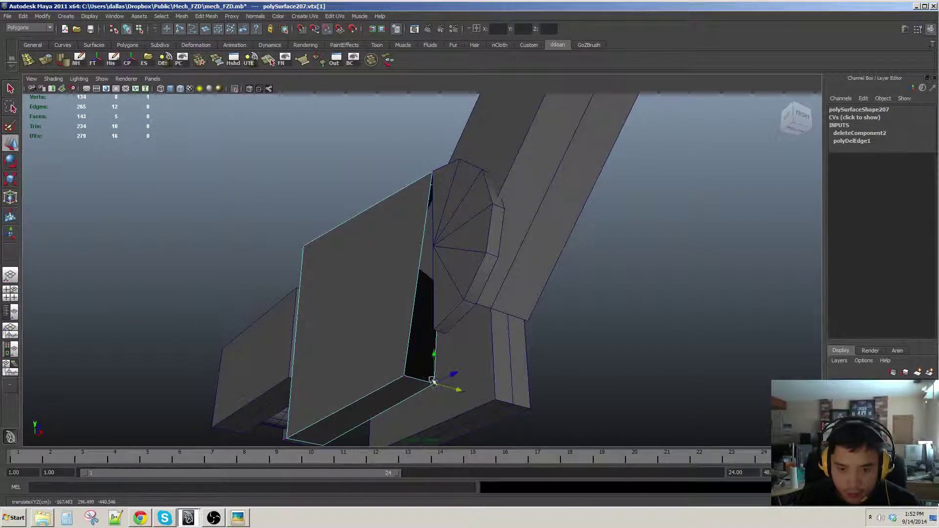
left_click_drag(433, 381, 488, 299)
left_click(404, 372)
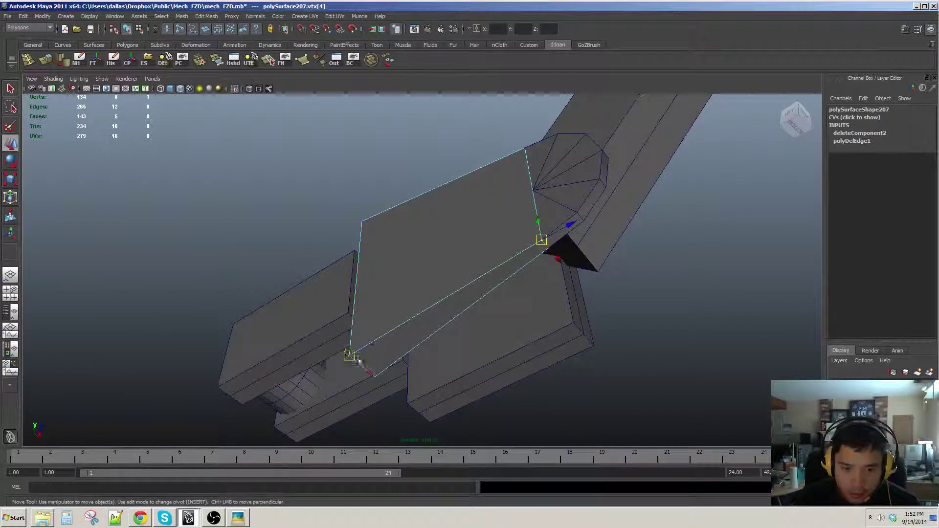
Step: Align the plate's rear corner vertices in X with the front ones so its thickness matches the half disc
left_click_drag(422, 330, 369, 316, "alt")
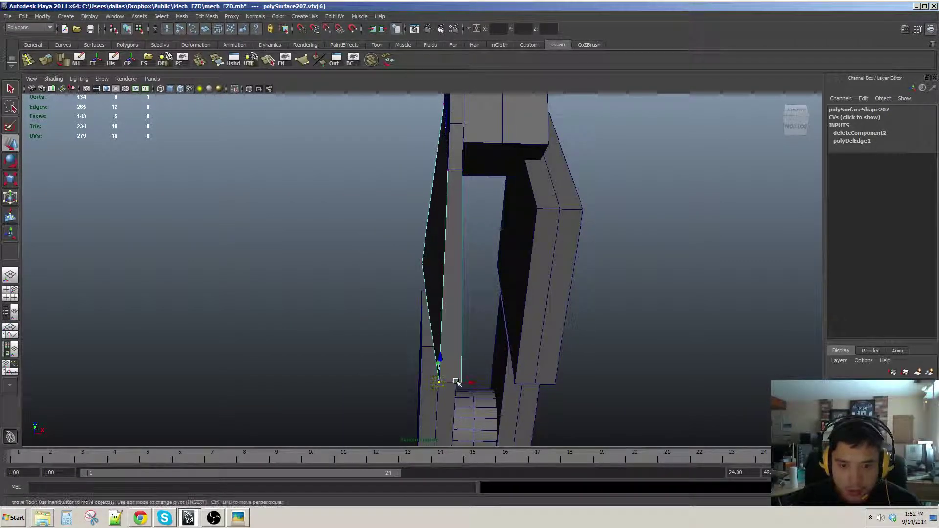
left_click(482, 386)
left_click_drag(456, 167, 420, 305, "alt")
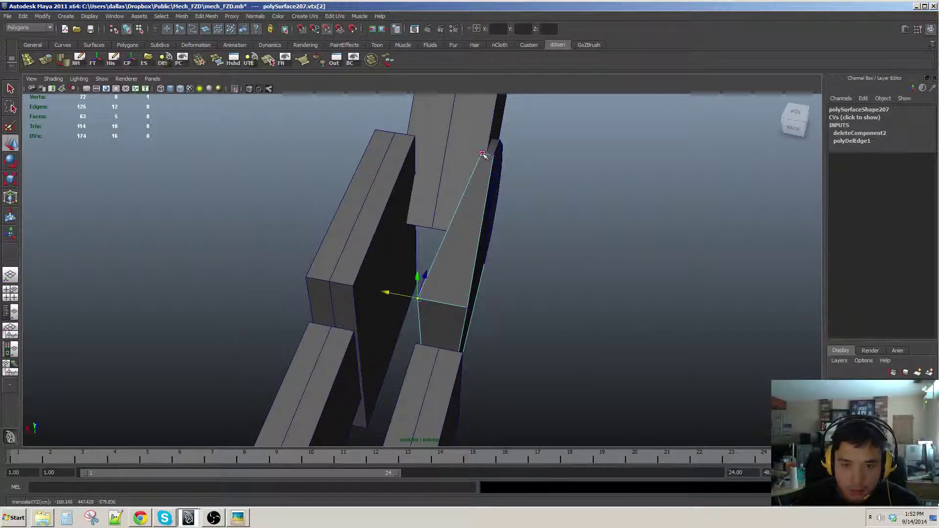
left_click(472, 308)
left_click(468, 308)
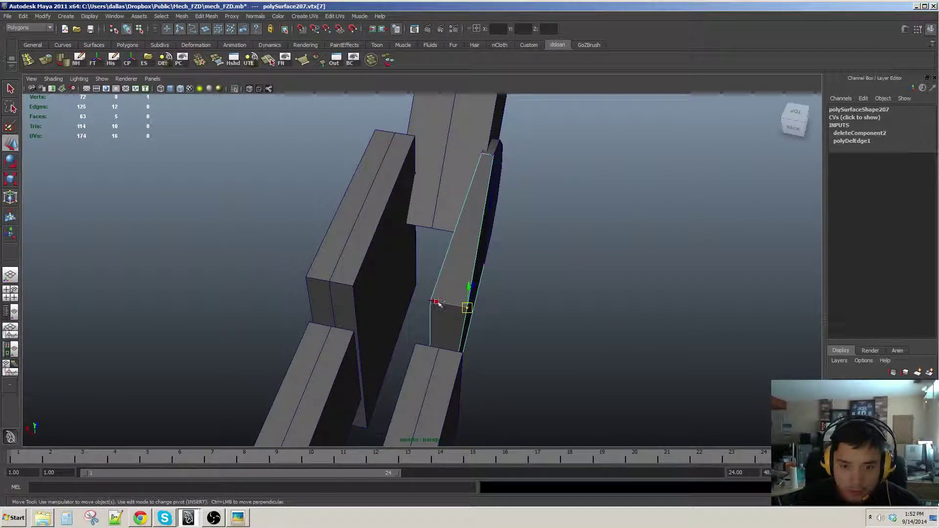
left_click_drag(494, 155, 424, 269, "alt")
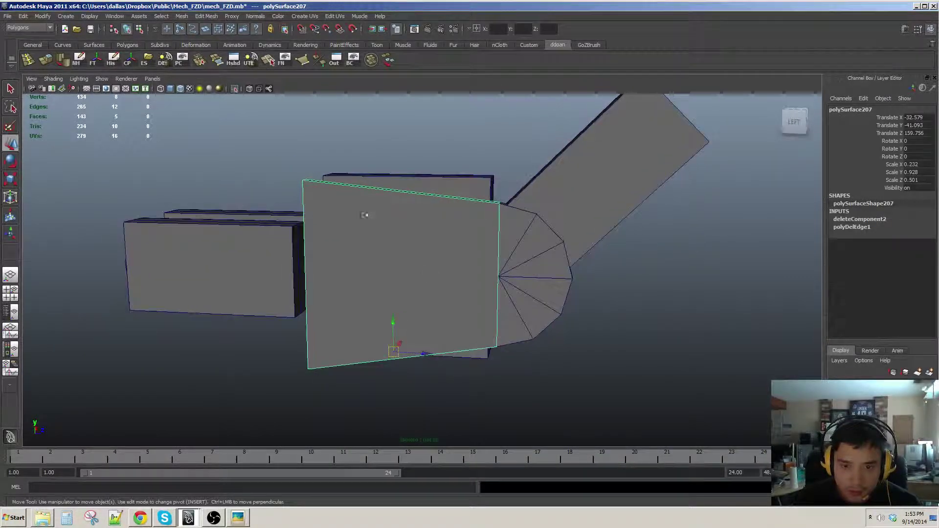
Step: Level the plate's rear upper and lower vertices in Y with its front corners to make the plate rectangular
key("F8")
left_click_drag(263, 153, 327, 197)
left_click(303, 149)
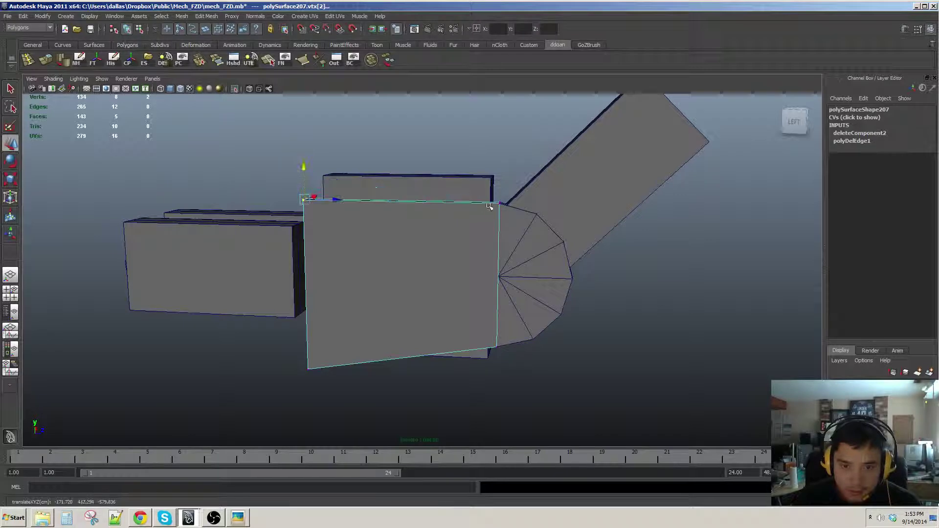
left_click_drag(489, 206, 410, 315, "alt")
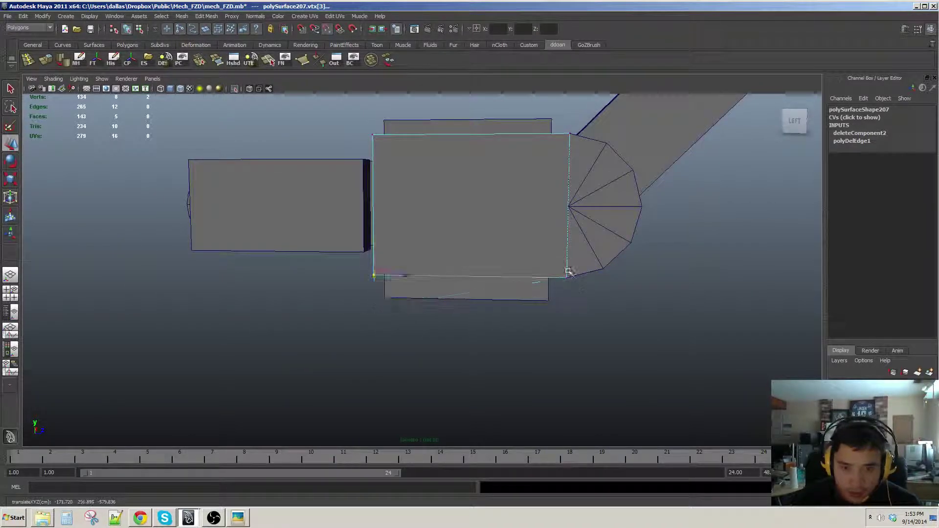
left_click_drag(568, 271, 484, 279, "alt")
Step: Insert a horizontal edge loop around the plate and align it with the half disc's centre vertex
key("F8")
left_click(27, 61)
left_click_drag(395, 246, 398, 236, "alt")
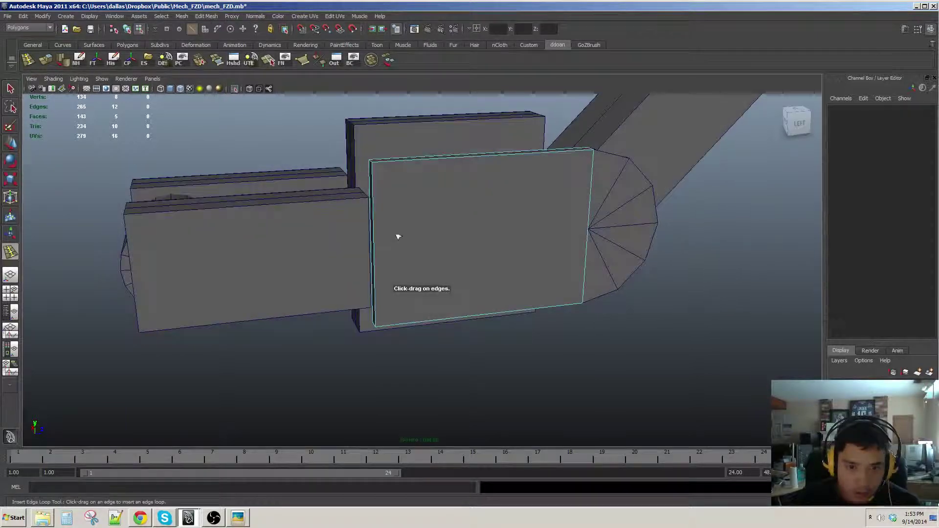
left_click(370, 233)
key("w")
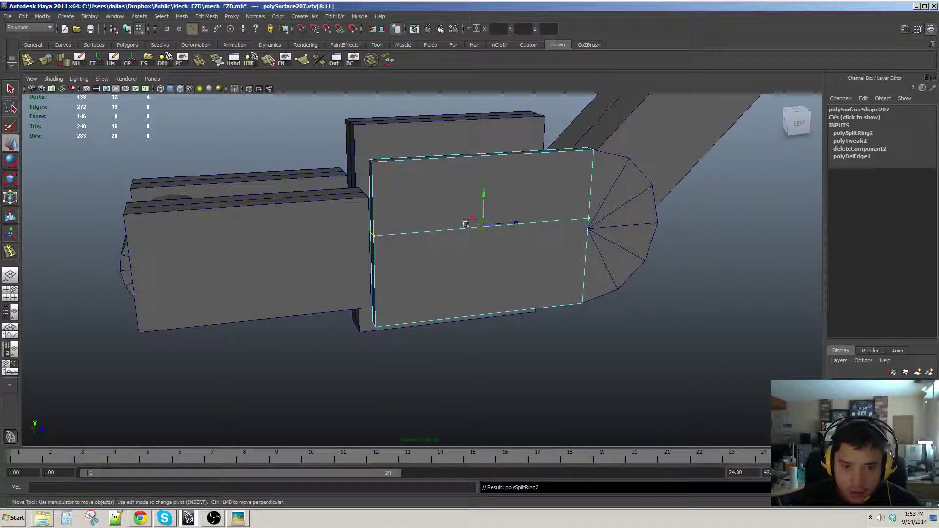
left_click_drag(466, 223, 488, 198, "alt")
left_click_drag(605, 236, 507, 287, "alt")
Step: Combine the half disc and the side plate into one mesh
key("F8")
left_click(533, 269)
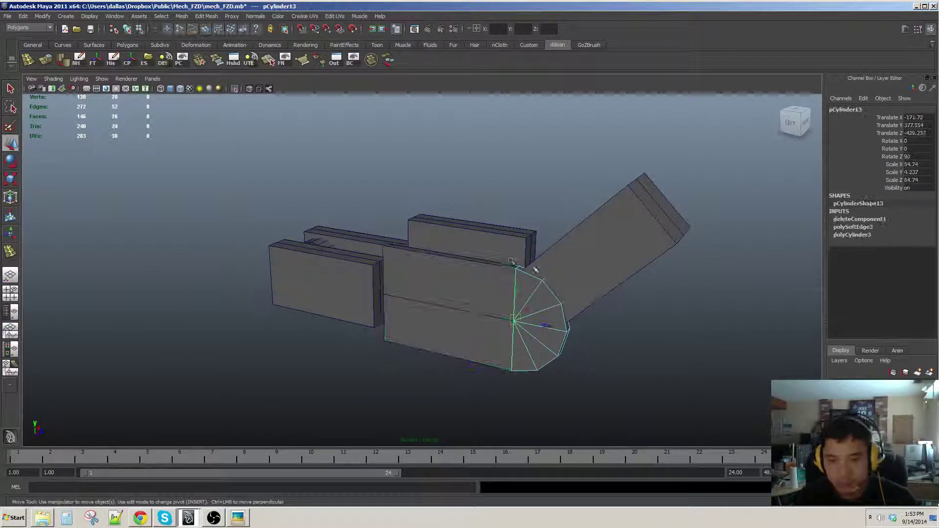
left_click(509, 264, "shift")
left_click(182, 17)
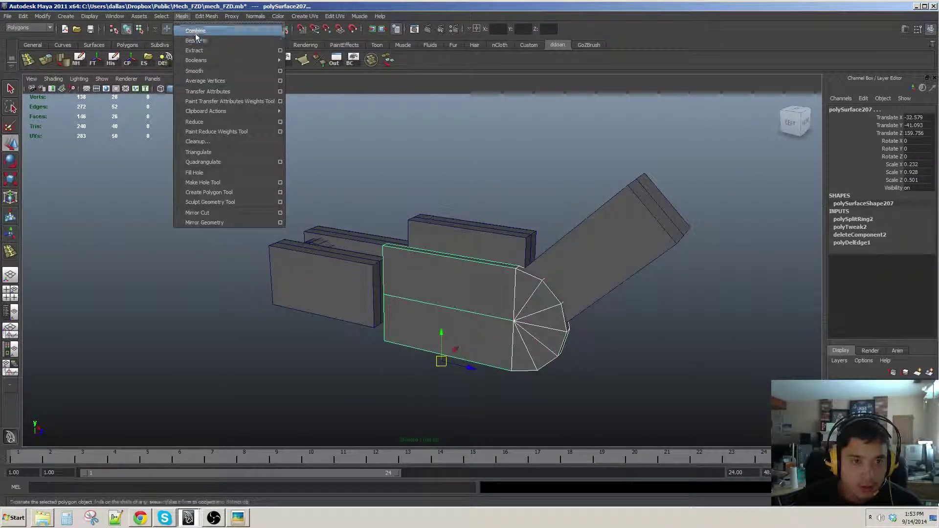
left_click(196, 32)
left_click_drag(421, 205, 442, 214, "alt")
Step: Merge the overlapping vertices along the seam between the plate and the half disc
key("ctrl+F9")
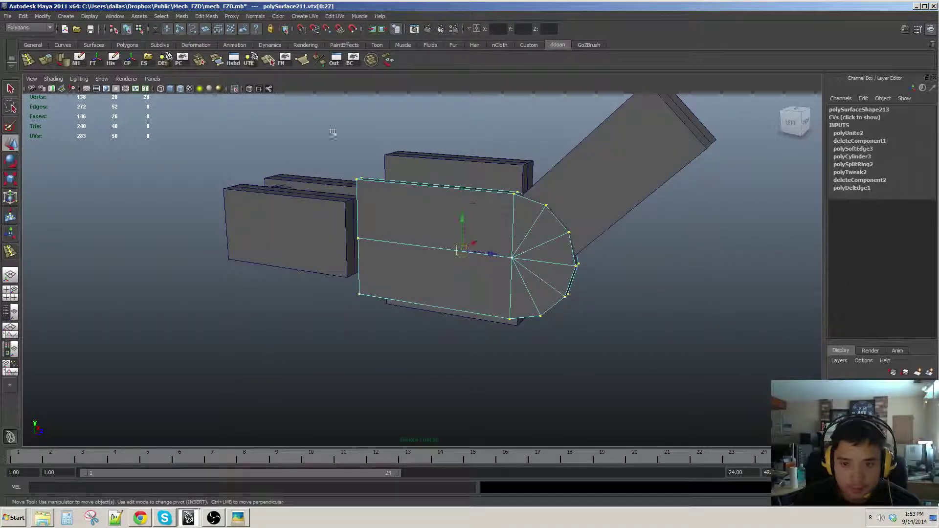
left_click(199, 60)
scroll(411, 212, "up", 2)
key("F8")
scroll(429, 214, "down", 2)
Step: Delete the construction history of the combined rounded plate and deselect it
left_click_drag(429, 214, 504, 223, "alt")
left_click(514, 343)
left_click(508, 240)
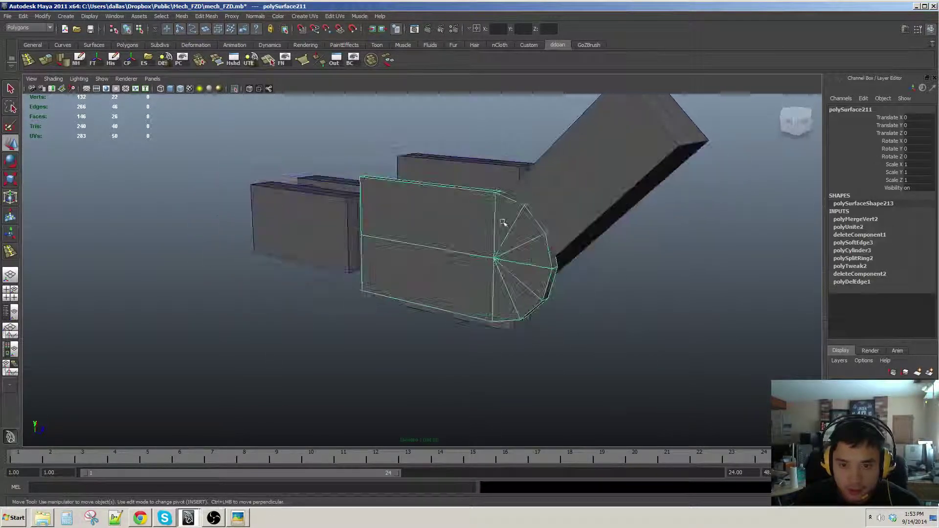
left_click(113, 60)
left_click_drag(417, 245, 404, 229, "alt")
left_click(563, 294)
left_click_drag(551, 277, 511, 240, "alt")
left_click(538, 235)
left_click(557, 283)
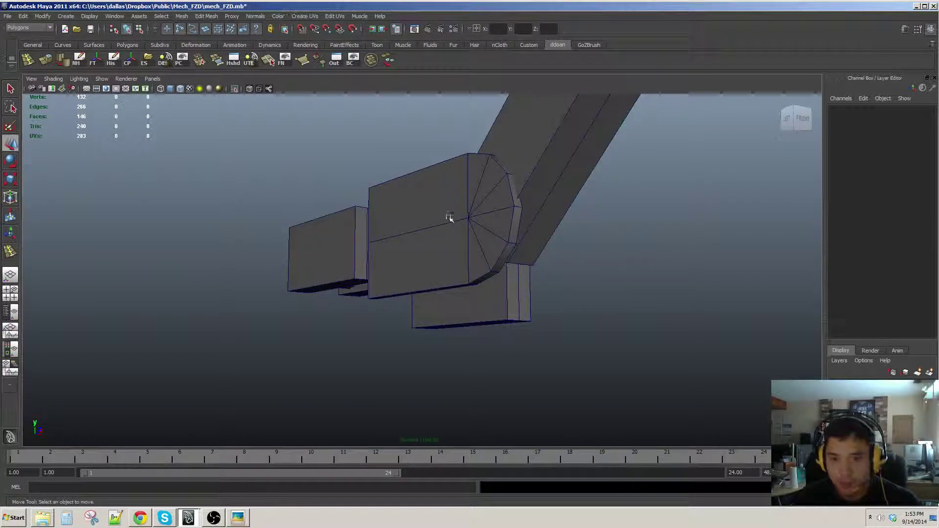
Step: Center the pivot of the combined rounded plate
left_click(449, 217)
left_click_drag(450, 218, 488, 258, "alt")
left_click(434, 268)
scroll(487, 258, "down", 6)
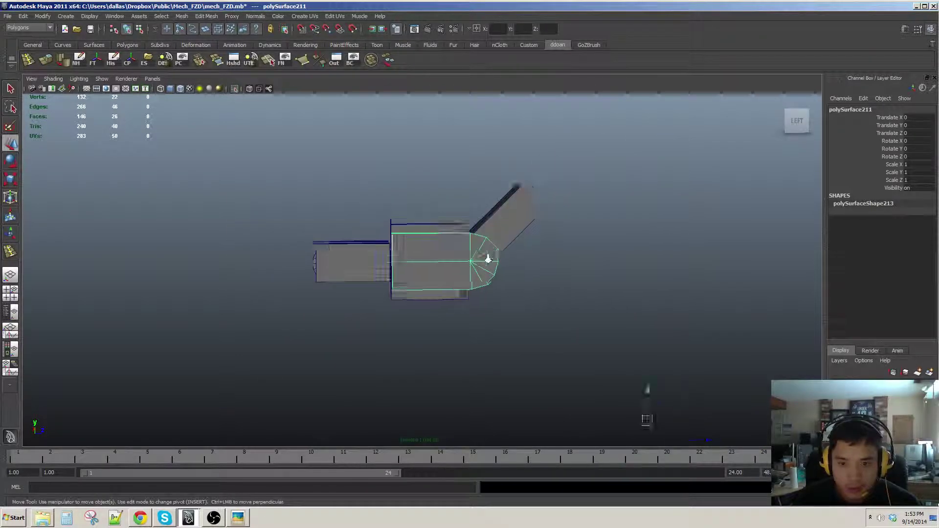
left_click(132, 64)
scroll(489, 275, "up", 8)
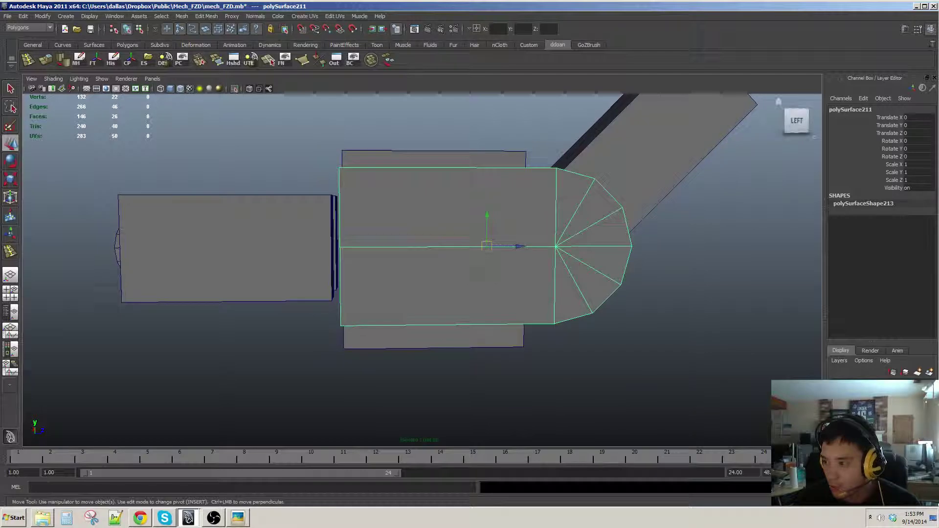
Step: Check the mech concept art and insert two vertical edge loops across the rounded plate's rectangular section
key("alt+Tab")
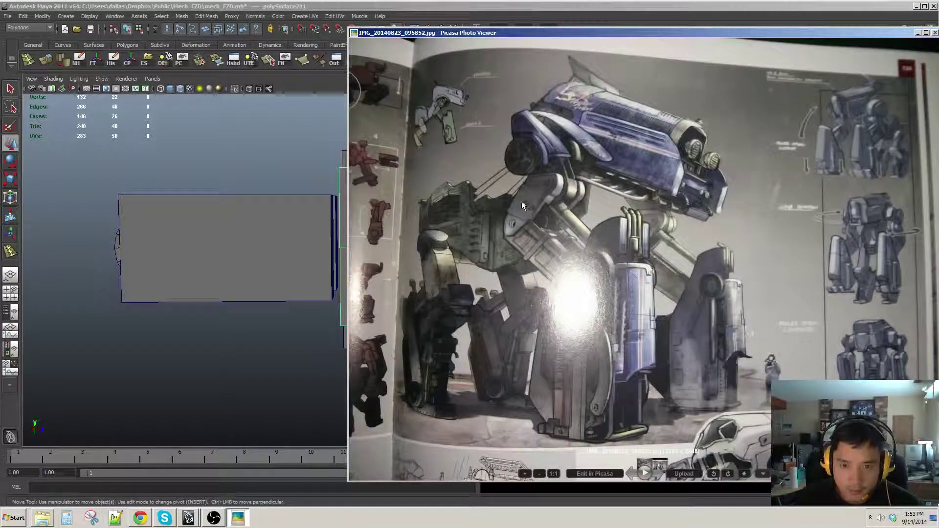
key("alt+Tab")
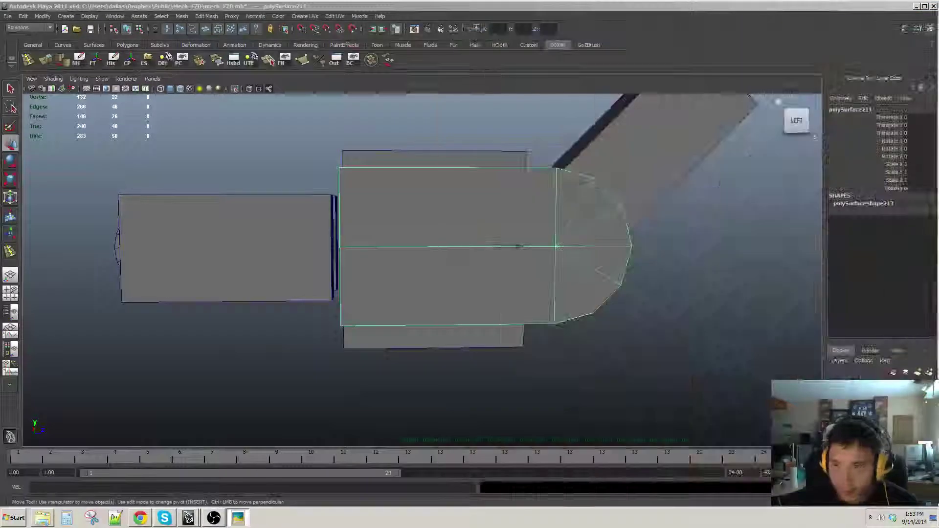
left_click_drag(535, 207, 484, 228, "alt")
left_click(43, 62)
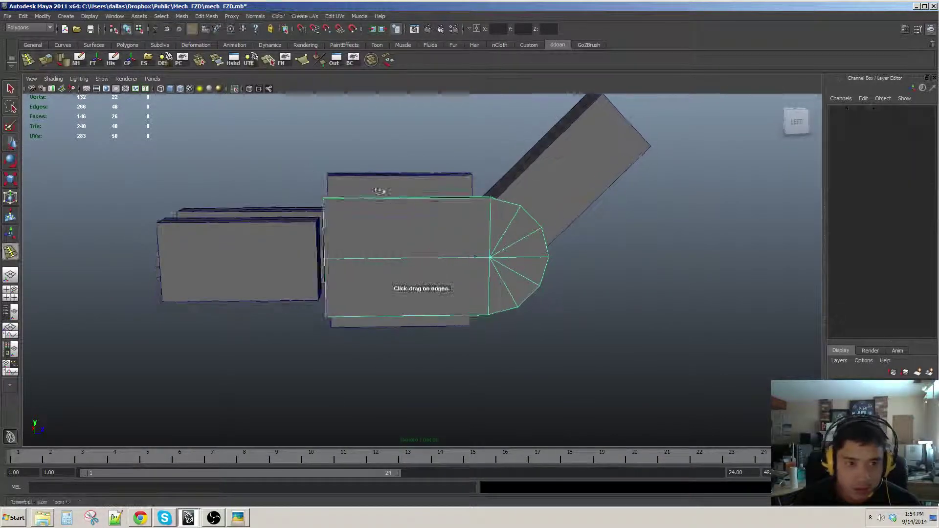
left_click(450, 206)
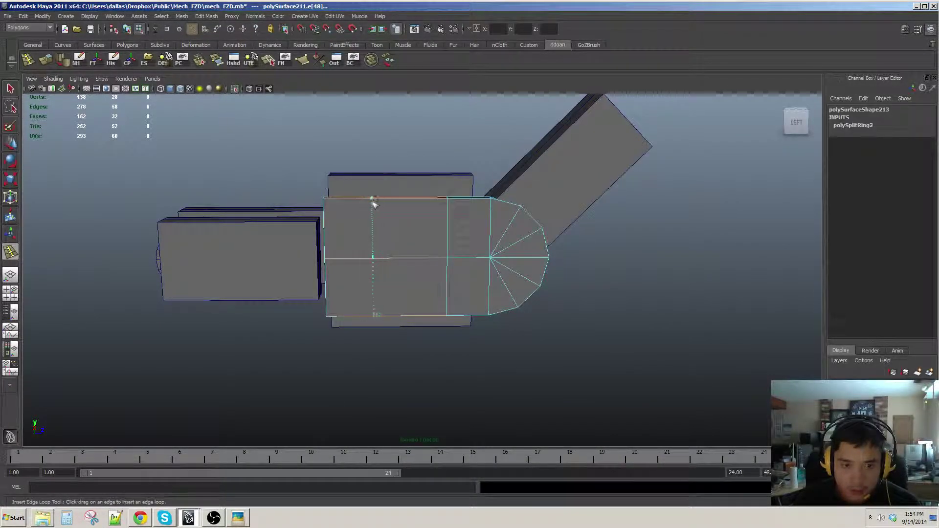
left_click_drag(374, 204, 386, 204)
key("w")
Step: Move the rounded plate's pivot onto the center vertex of its half-disc end
right_click_drag(440, 239, 508, 258, "alt")
right_click_drag(465, 197, 469, 209)
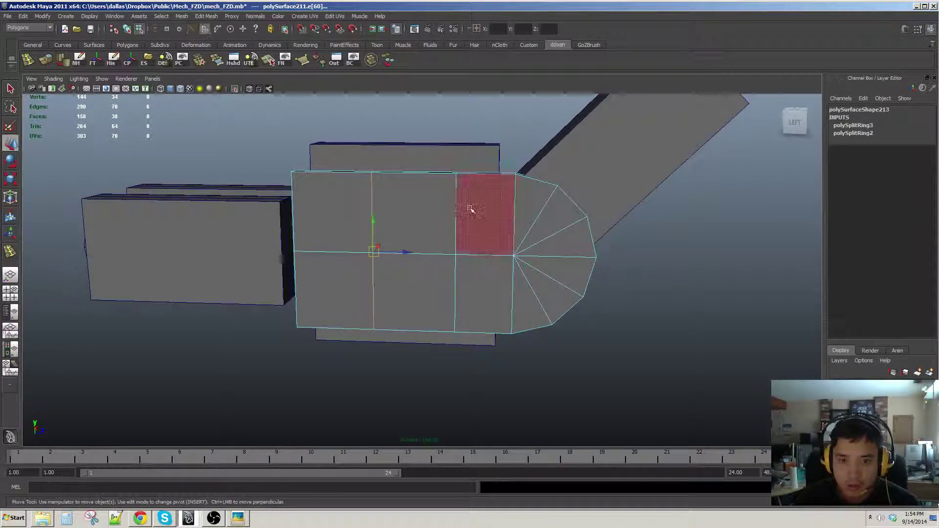
scroll(468, 220, "up", 1)
middle_click_drag(468, 220, 435, 228, "alt")
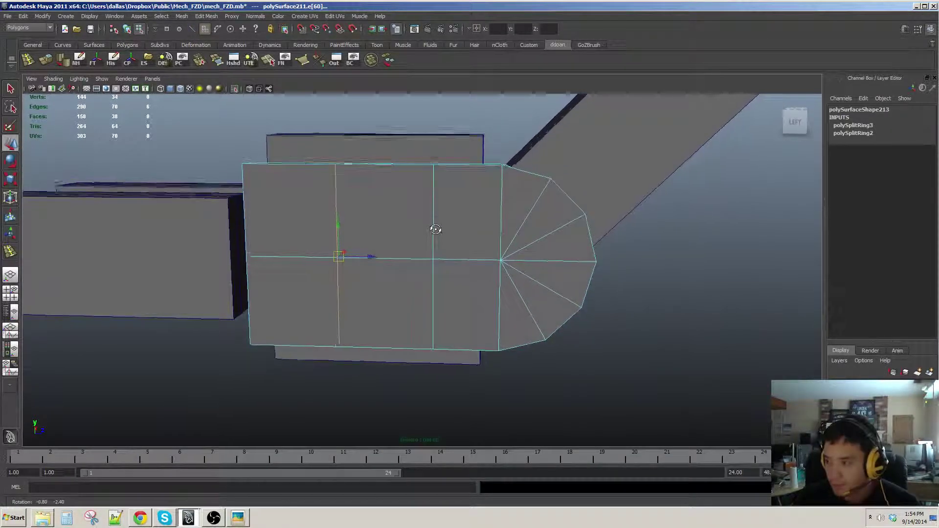
scroll(434, 215, "down", 1)
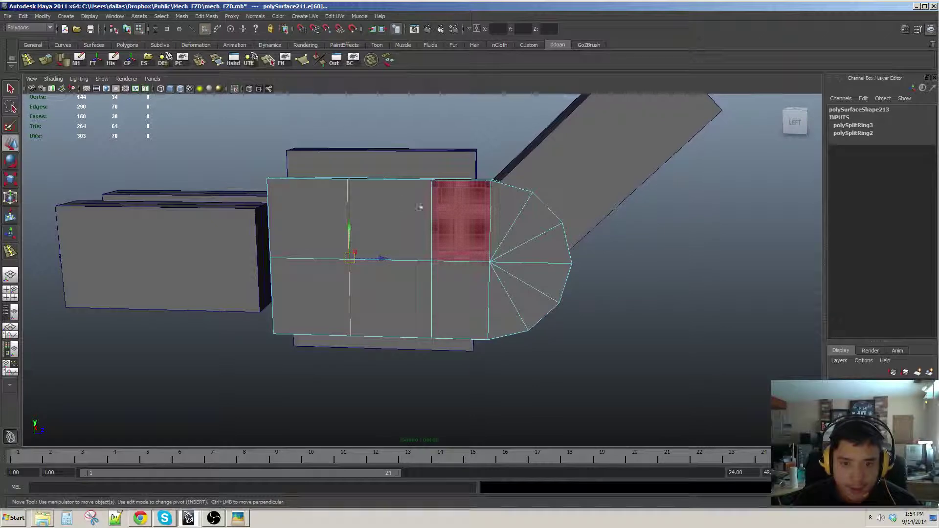
key("f")
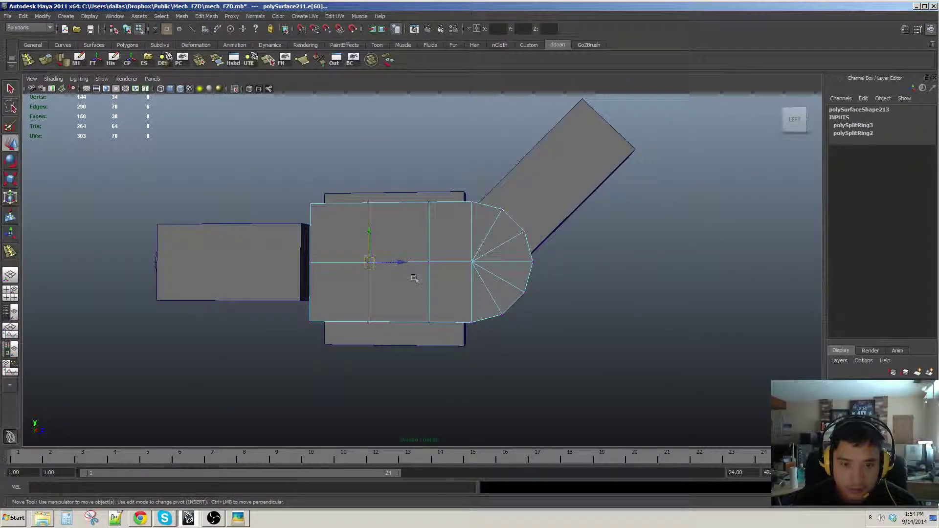
key("F8")
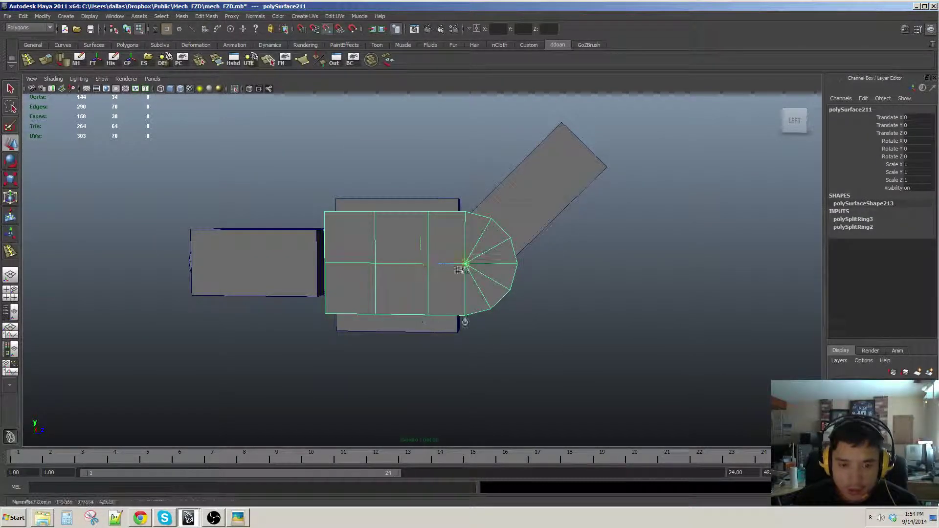
key("w")
left_click_drag(463, 216, 464, 219)
left_click_drag(510, 263, 442, 260)
key("ctrl+z")
key("ctrl+z")
key("w")
Step: Raise the upper rear corner vertices of the rounded plate to the height of the block behind it
right_click_drag(442, 259, 430, 260, "alt")
left_click_drag(430, 260, 422, 267, "alt")
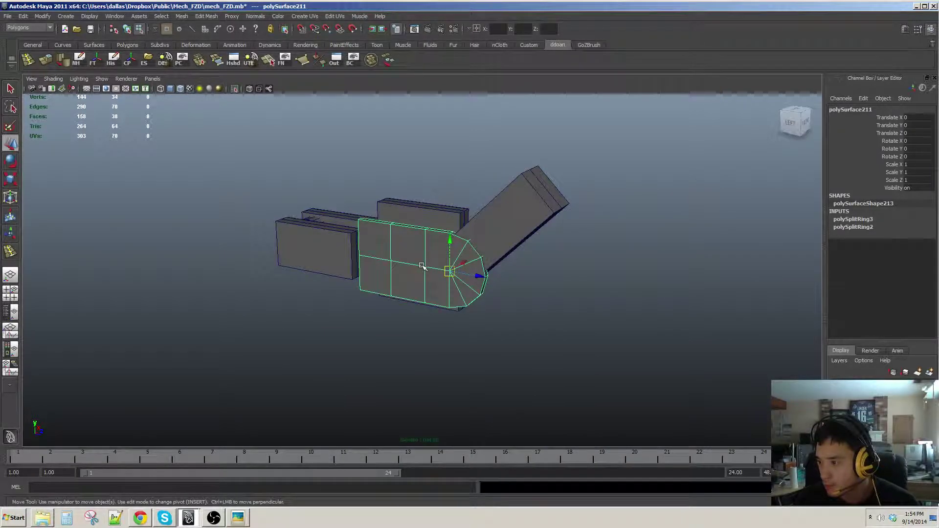
left_click_drag(422, 267, 448, 270, "alt")
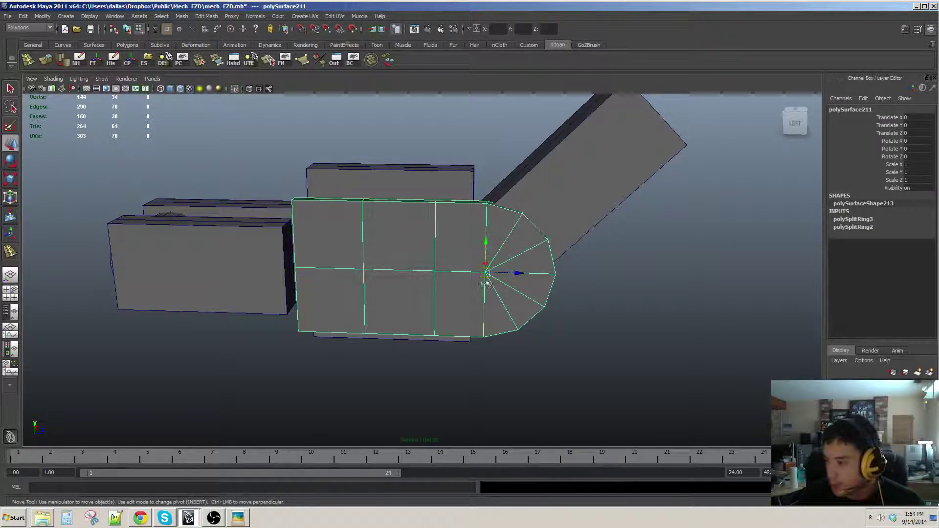
left_click_drag(379, 288, 352, 266, "alt")
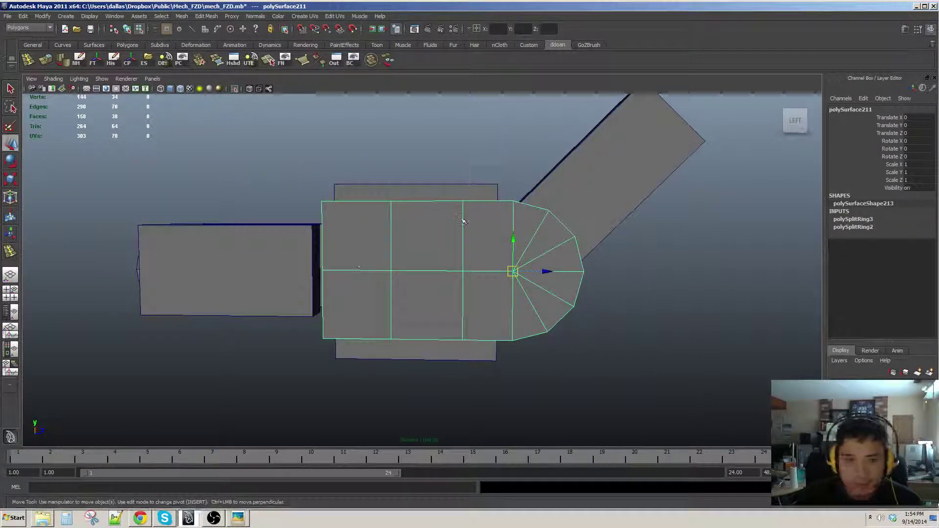
key("F10")
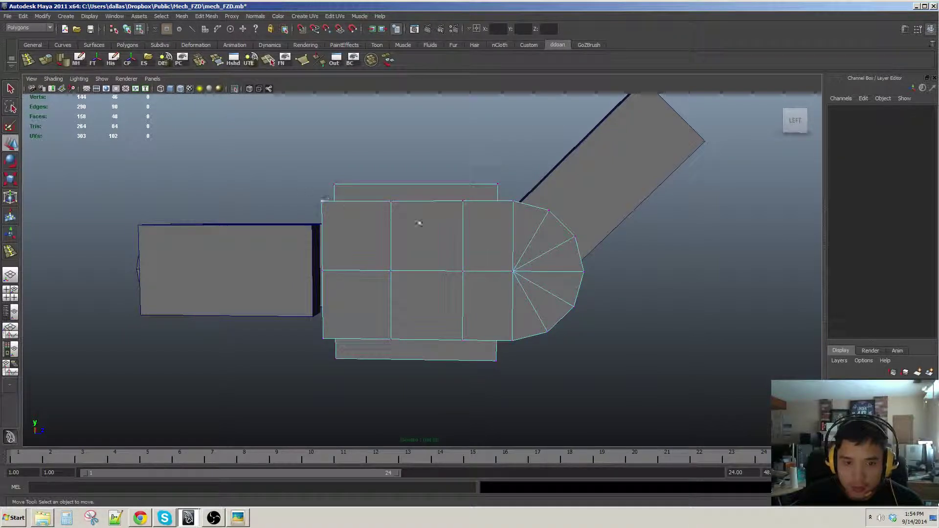
left_click_drag(319, 196, 419, 223)
left_click_drag(419, 223, 406, 208, "alt")
left_click(315, 188)
left_click_drag(340, 193, 406, 207)
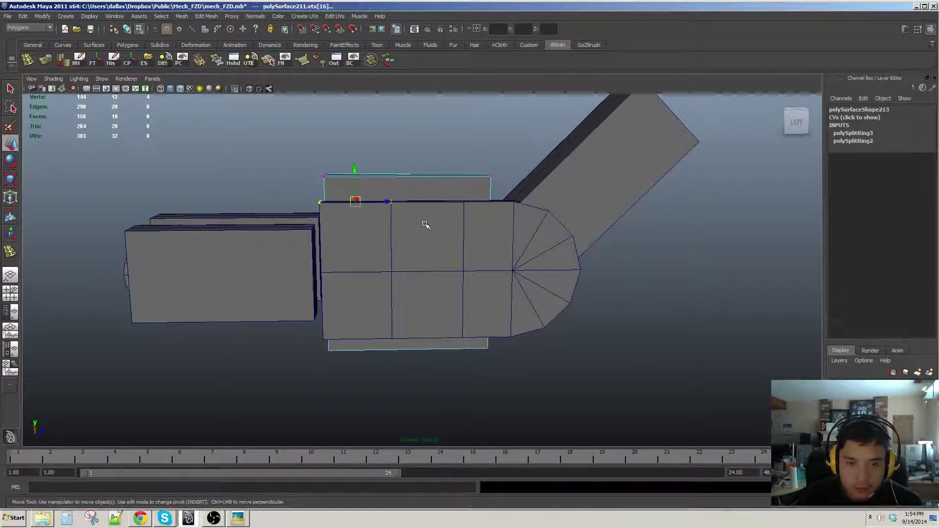
left_click(481, 227)
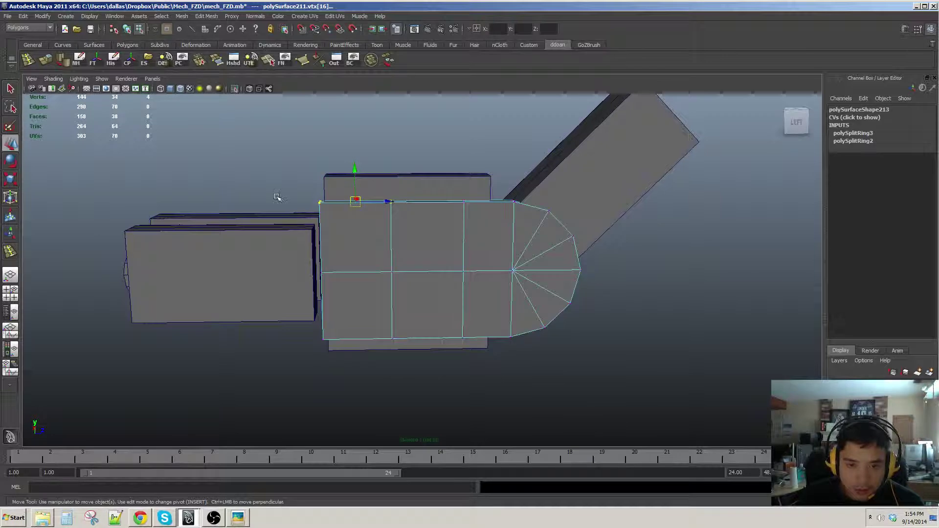
left_click_drag(355, 171, 354, 152)
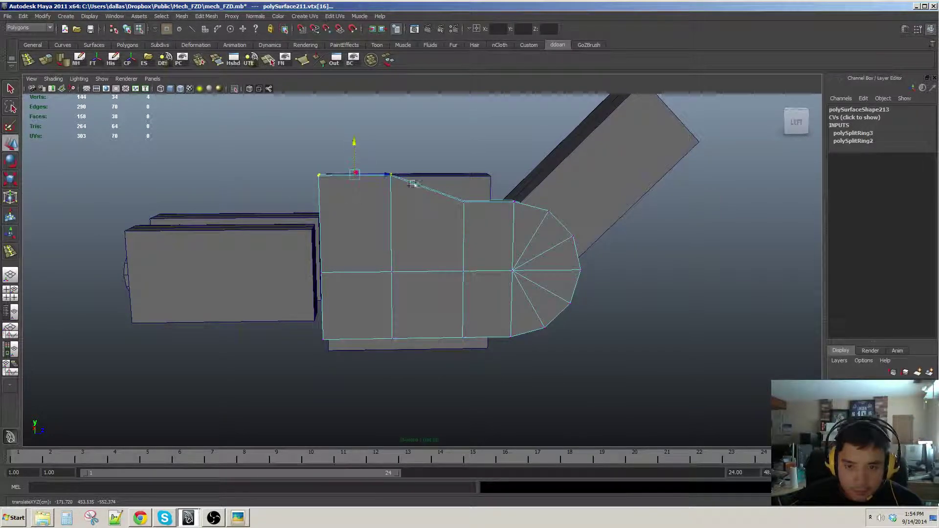
Step: Raise the middle and lower rear vertices of the plate to offset its whole rear section above the joint end
left_click_drag(413, 184, 394, 207, "alt")
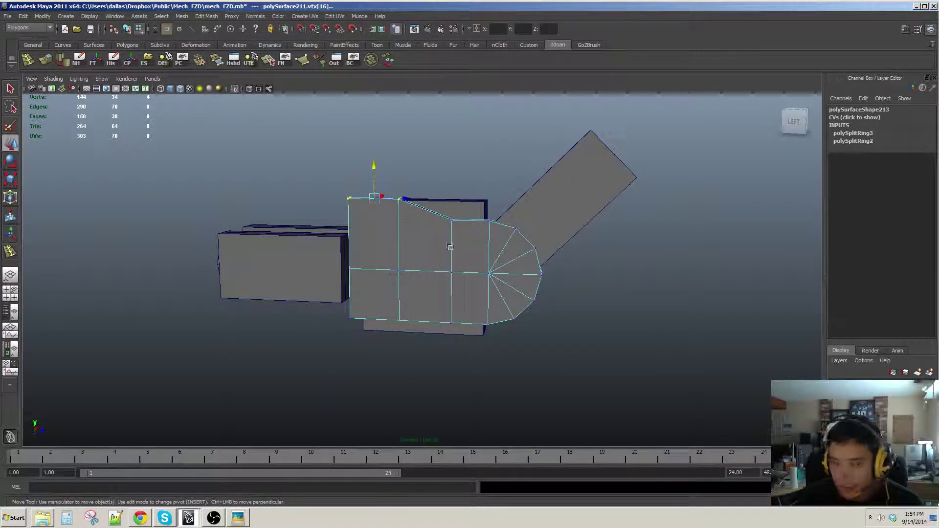
left_click_drag(449, 247, 419, 253, "alt")
left_click_drag(321, 304, 418, 325, "alt")
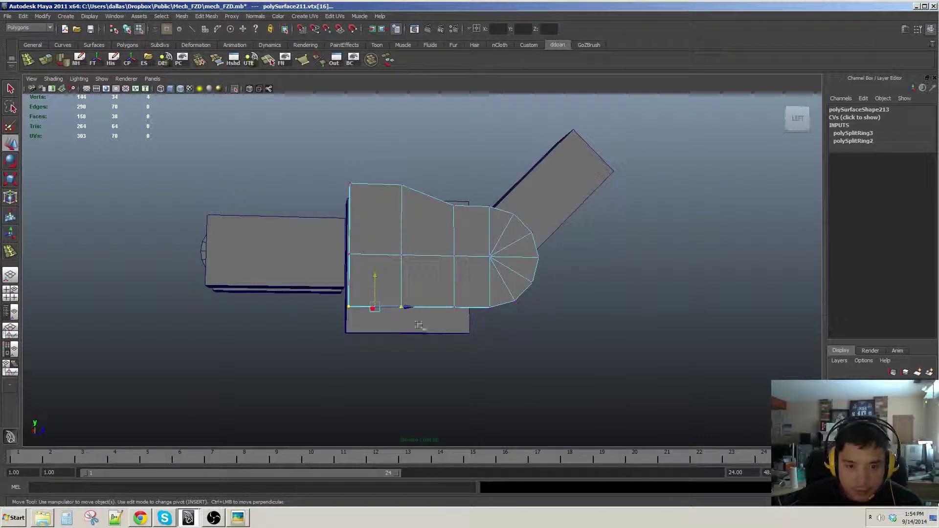
left_click_drag(333, 247, 375, 230, "shift")
left_click_drag(375, 230, 410, 317, "alt")
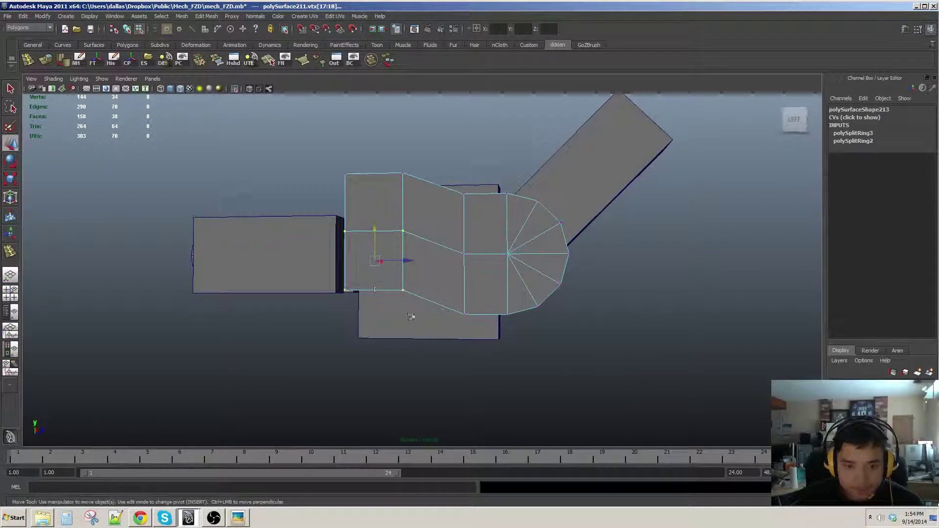
left_click_drag(405, 262, 402, 272)
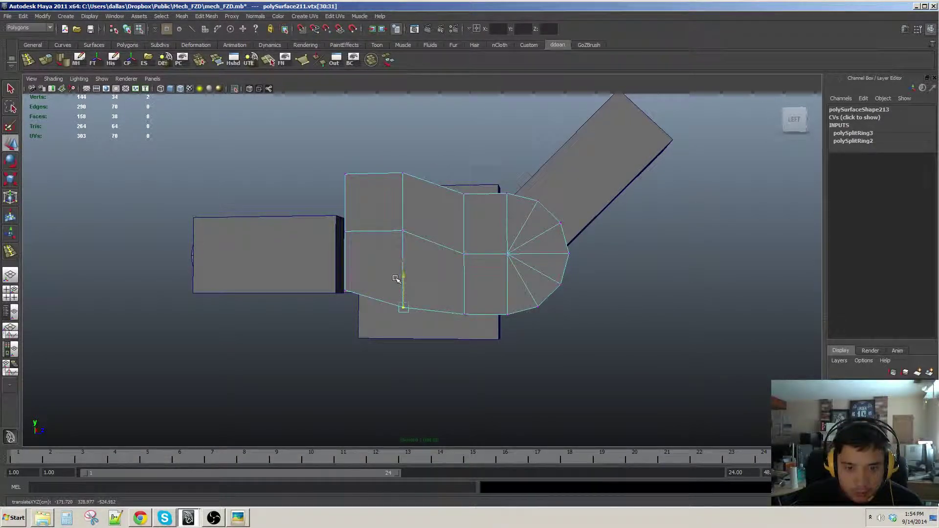
left_click_drag(397, 279, 430, 294, "alt")
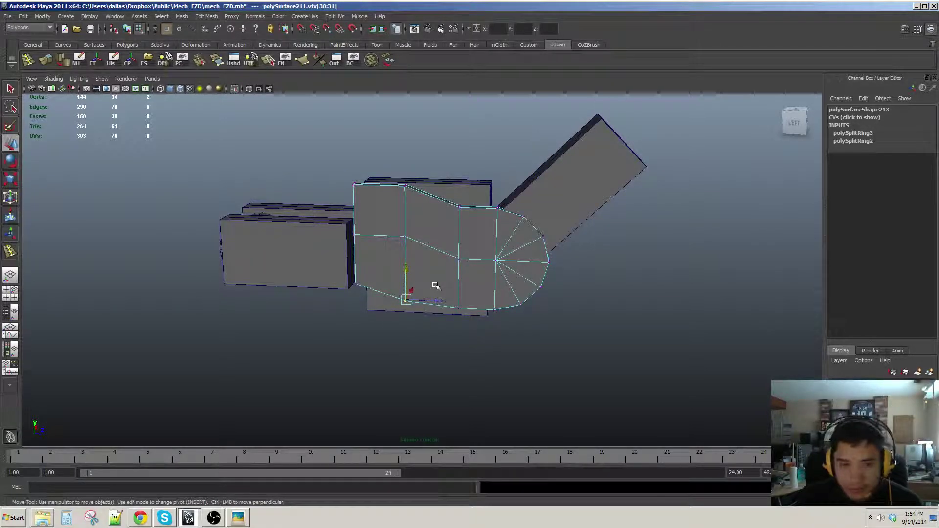
key("F8")
left_click_drag(454, 278, 470, 294, "alt")
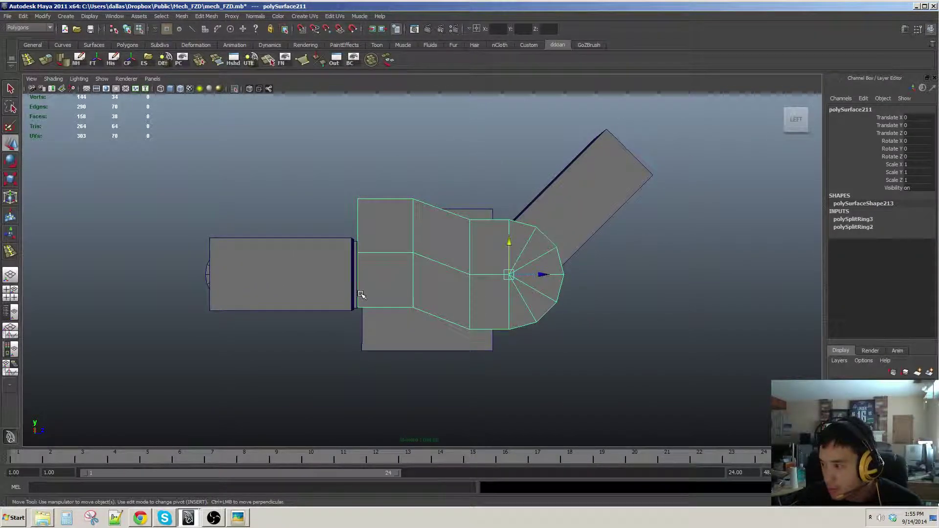
Step: Undo the vertex moves that offset the plate's rear section
middle_click_drag(361, 293, 380, 305, "alt")
key("ctrl+z")
key("ctrl+z")
key("ctrl+z")
key("ctrl+z")
key("ctrl+z")
key("ctrl+z")
key("ctrl+z")
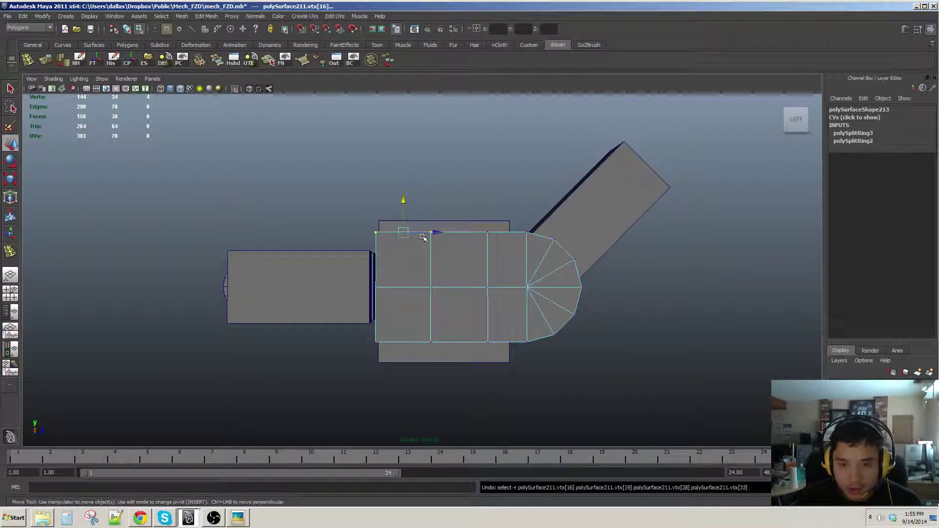
Step: Try narrowing the plate's rear section by scaling its rear vertices vertically, and undo the scaling
left_click_drag(340, 220, 448, 371)
key("r")
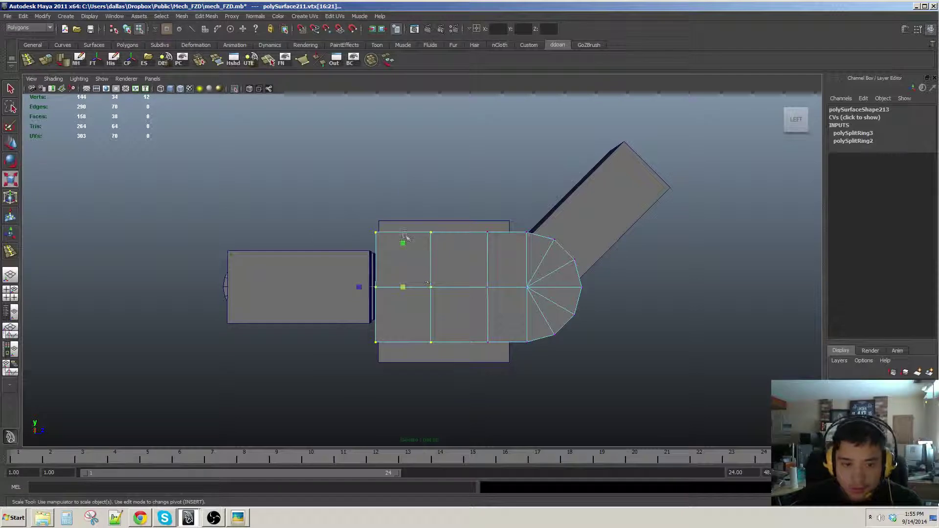
left_click_drag(402, 242, 461, 248)
key("ctrl+z")
scroll(457, 262, "down", 1)
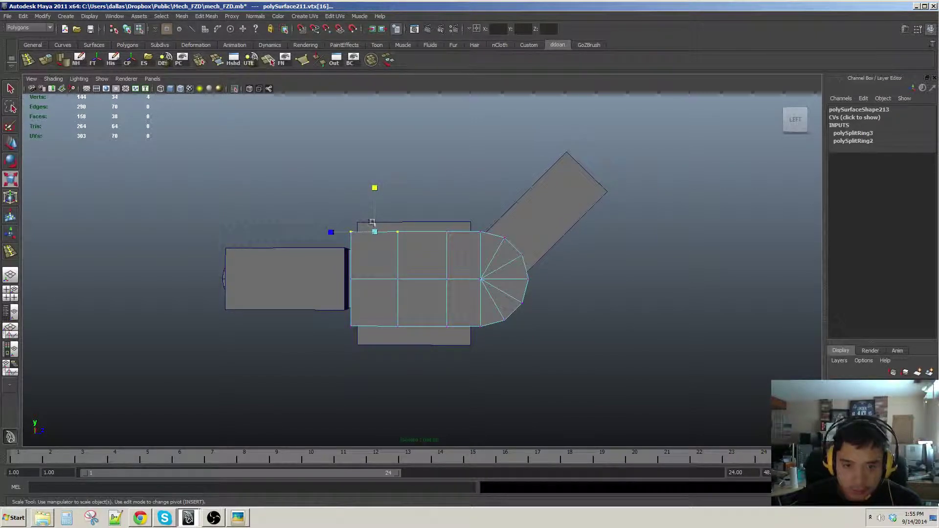
key("ctrl+z")
left_click_drag(375, 234, 411, 230)
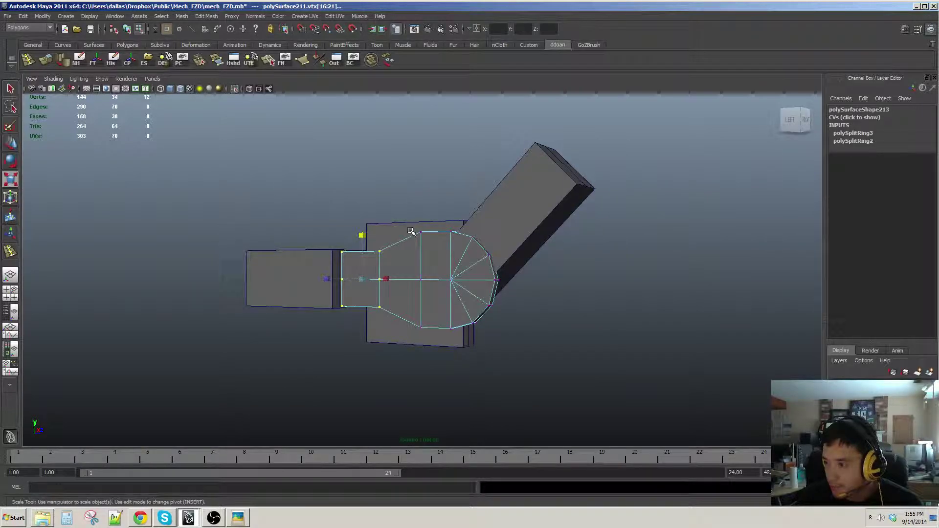
left_click(410, 231)
left_click_drag(411, 231, 454, 274, "alt")
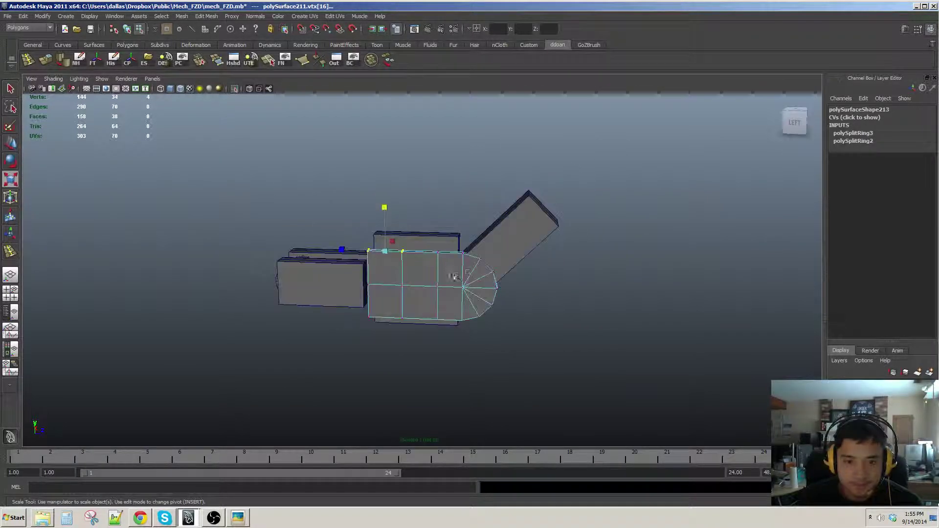
key("w")
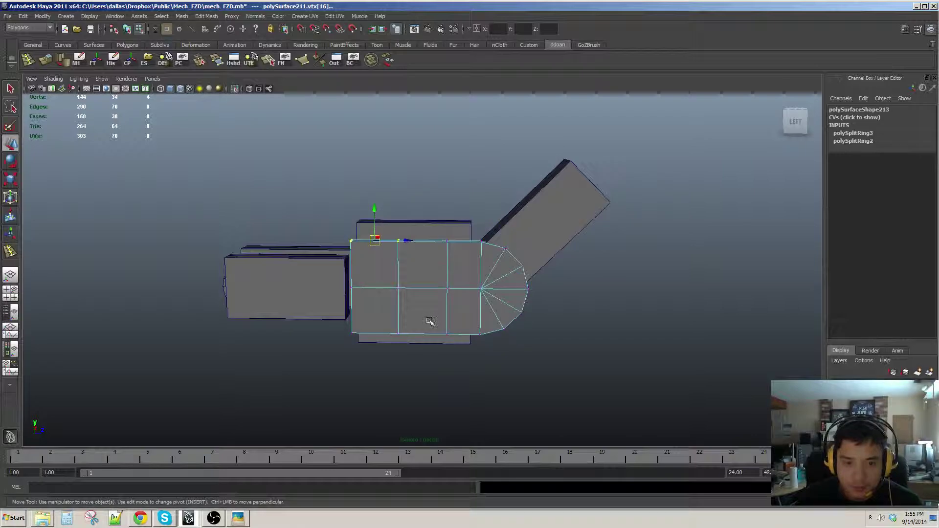
Step: Delete the rounded plate in the right side view
key("F8")
left_click_drag(430, 321, 430, 287, "alt")
key("space")
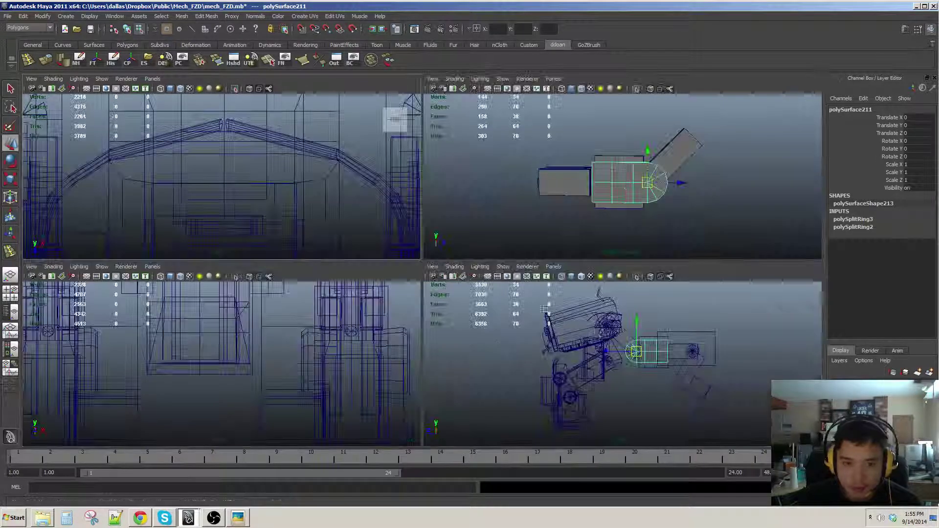
key("space")
left_click_drag(459, 324, 391, 328, "alt")
right_click_drag(392, 327, 453, 261, "alt")
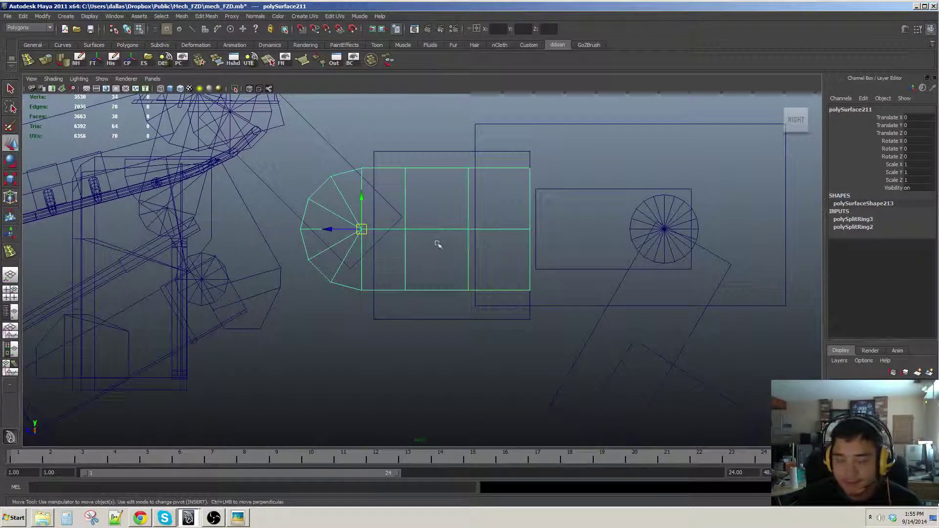
key("Delete")
middle_click_drag(449, 253, 432, 274, "alt")
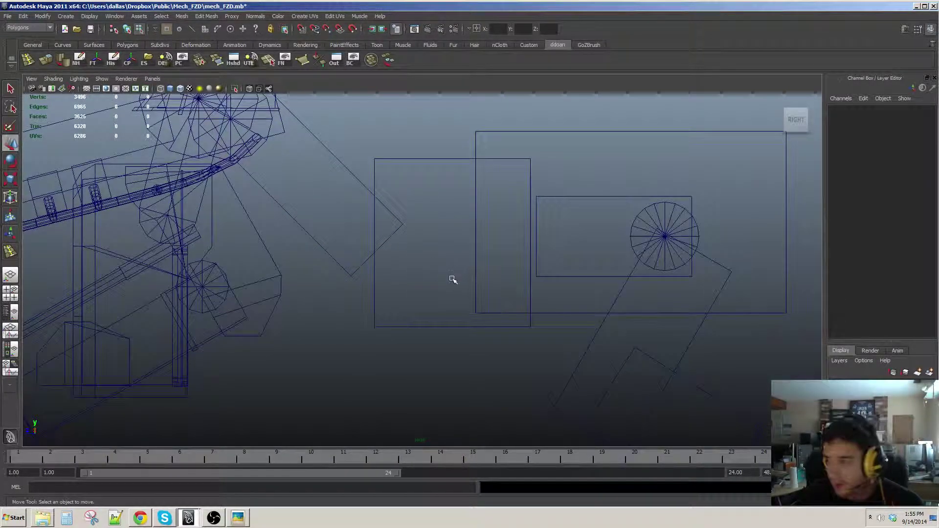
Step: Start a new side plate with the Create Polygon tool, tracing its upper edge with a step up toward the rear joint
left_click(303, 60)
middle_click_drag(394, 232, 376, 224, "alt")
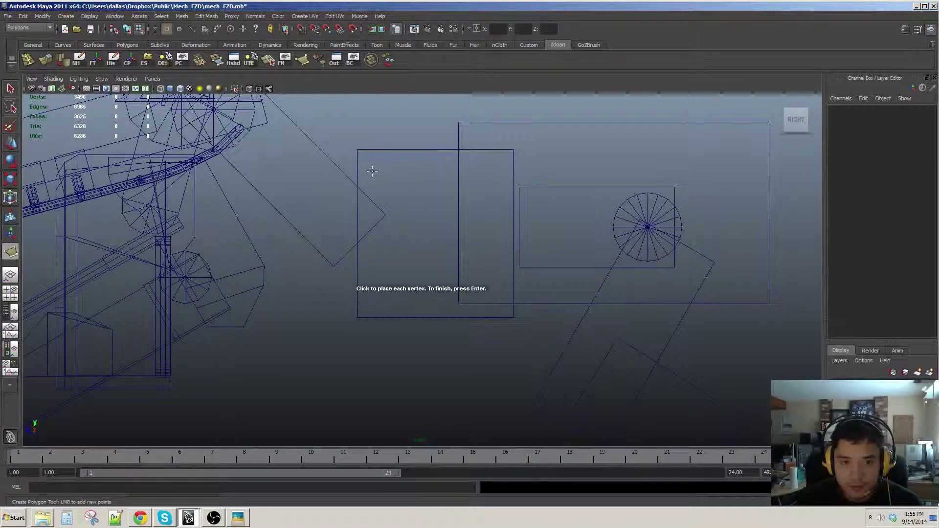
left_click(406, 199)
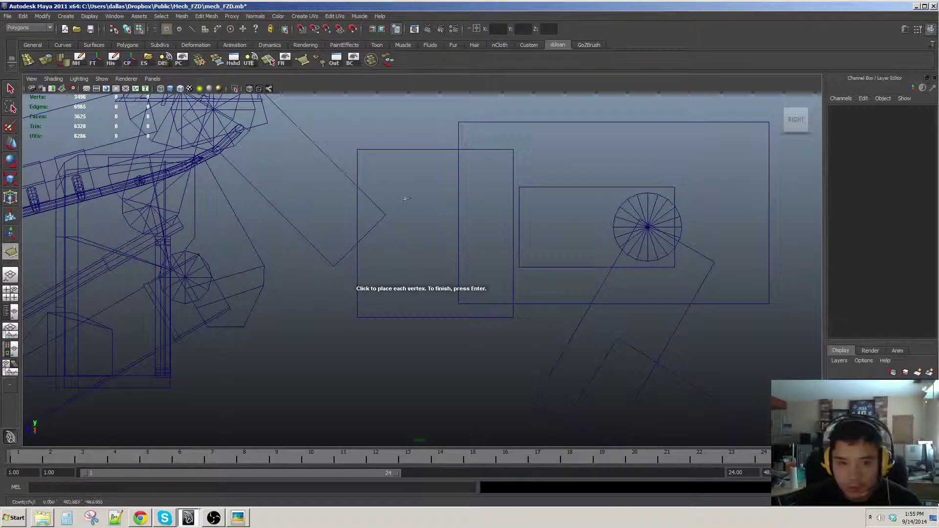
left_click(526, 198)
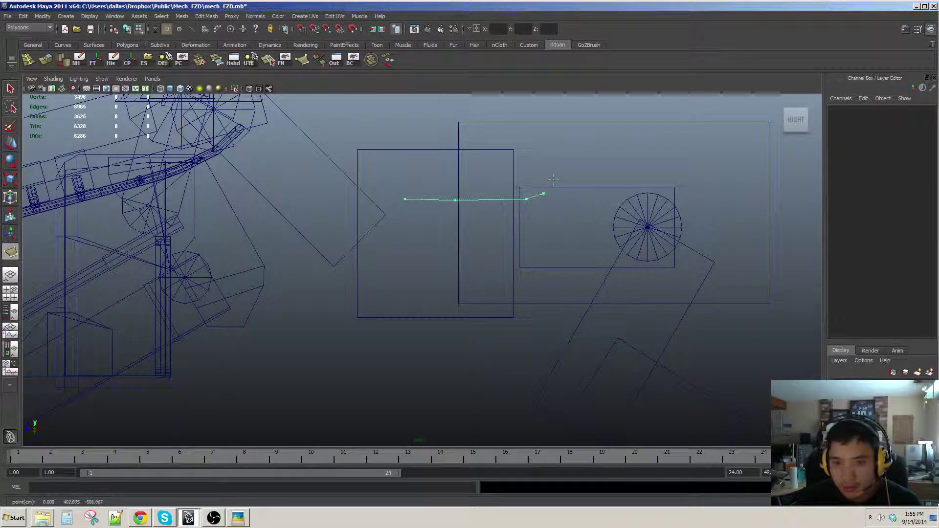
left_click(581, 175)
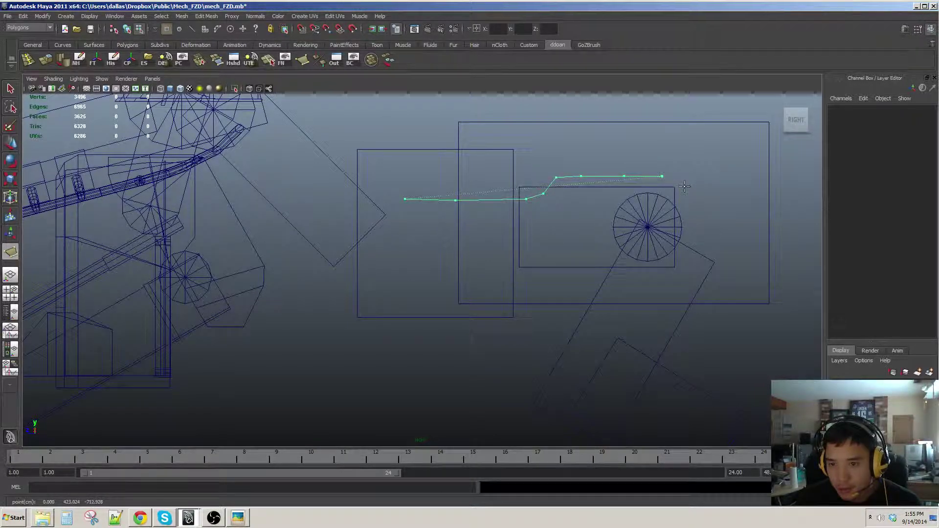
Step: Trace the plate's rear, sloped underside and front points, complete the polygon, and inspect it in the perspective view
left_click(659, 230)
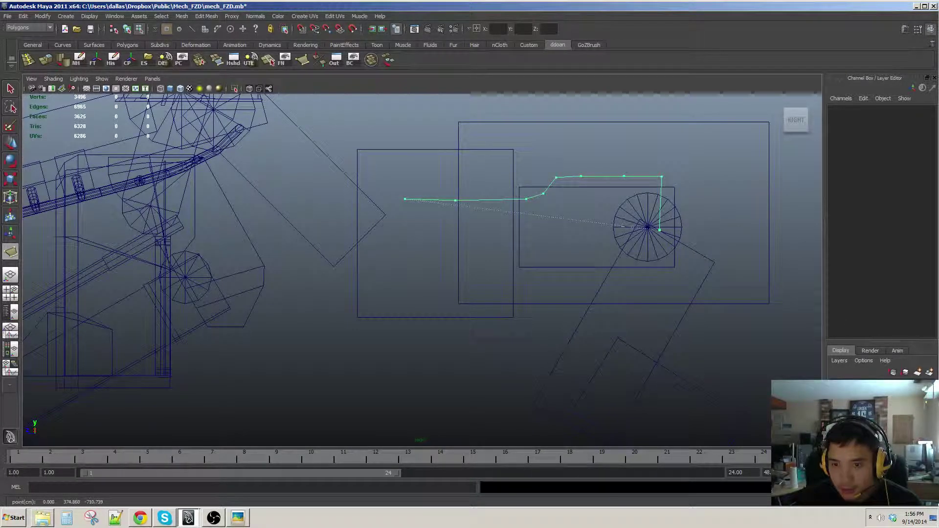
left_click(618, 228)
left_click(557, 283)
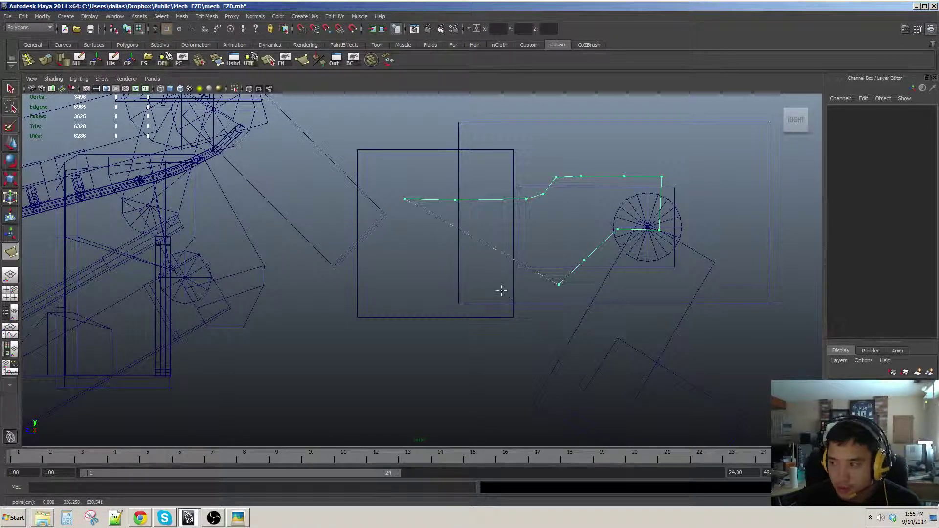
left_click(393, 278)
left_click(380, 268)
key("Return")
key("space")
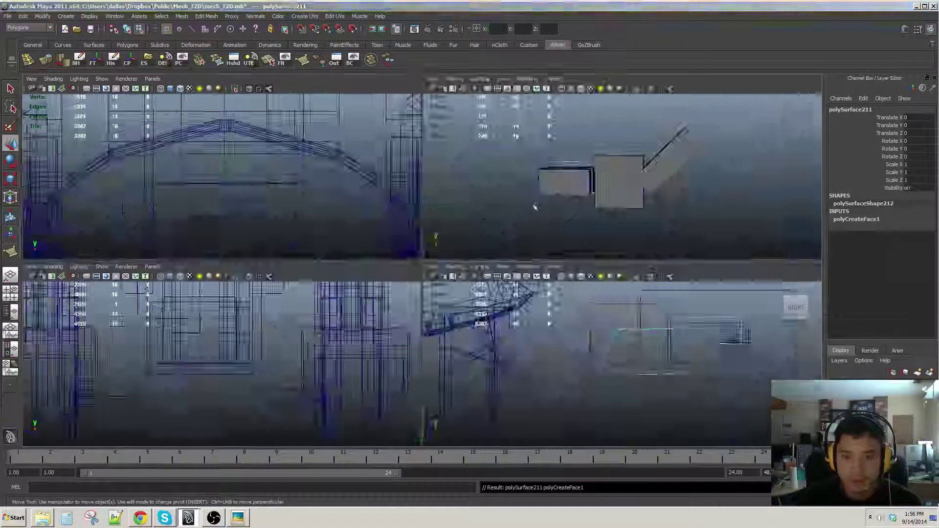
key("space")
left_click_drag(440, 235, 332, 121, "alt")
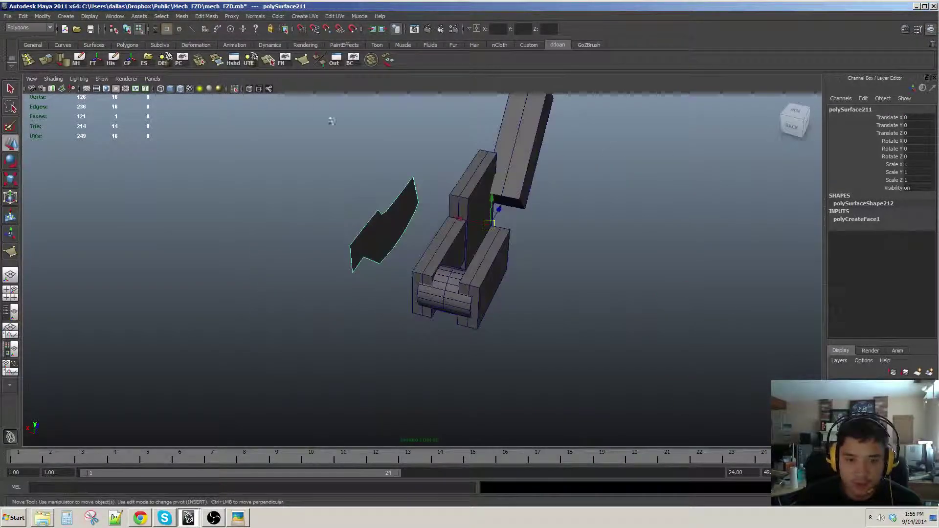
Step: Center the side plate's pivot and move the plate along X to the side of the connector block
left_click(127, 59)
left_click_drag(325, 164, 367, 241, "alt")
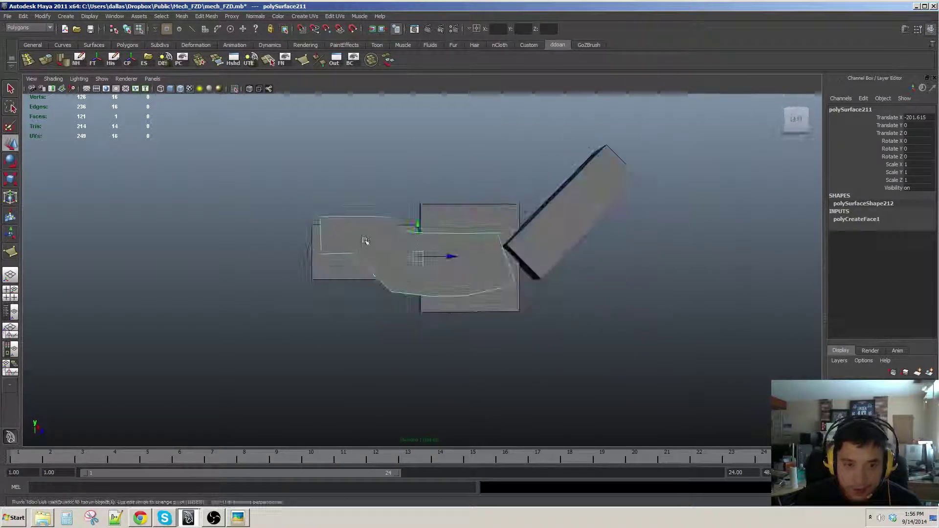
Step: Align the plate's two rear vertices vertically with the joint cylinder's centre in the isolated right side view
key("F8")
left_click_drag(283, 204, 325, 266)
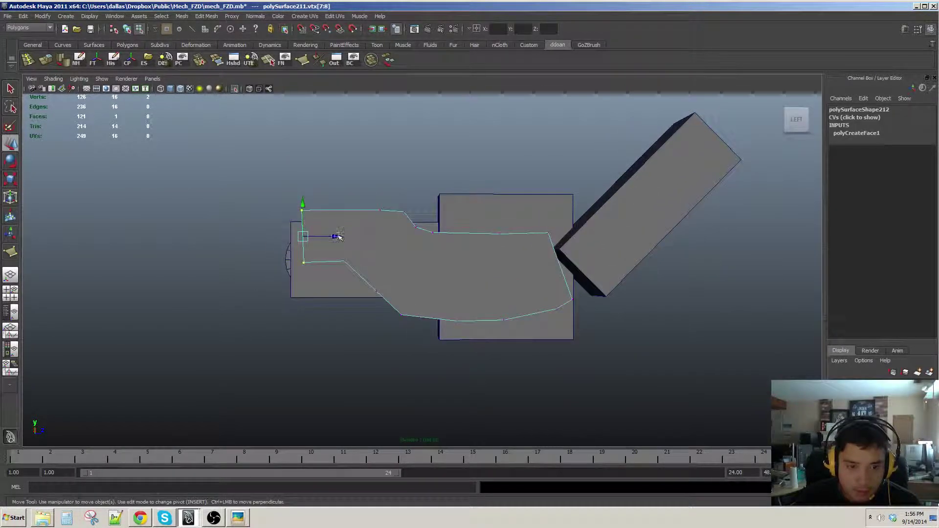
left_click_drag(348, 237, 379, 247, "alt")
key("space")
key("space")
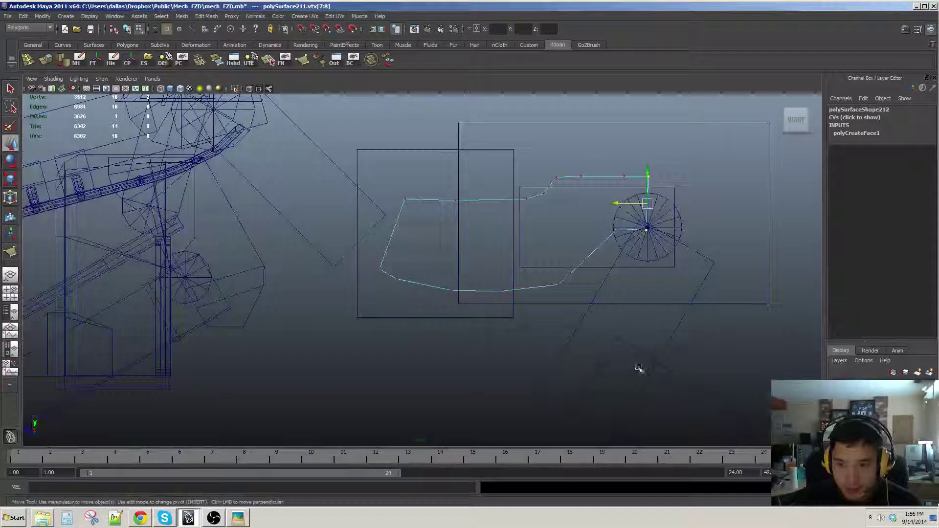
key("ctrl+1")
scroll(506, 346, "up", 3)
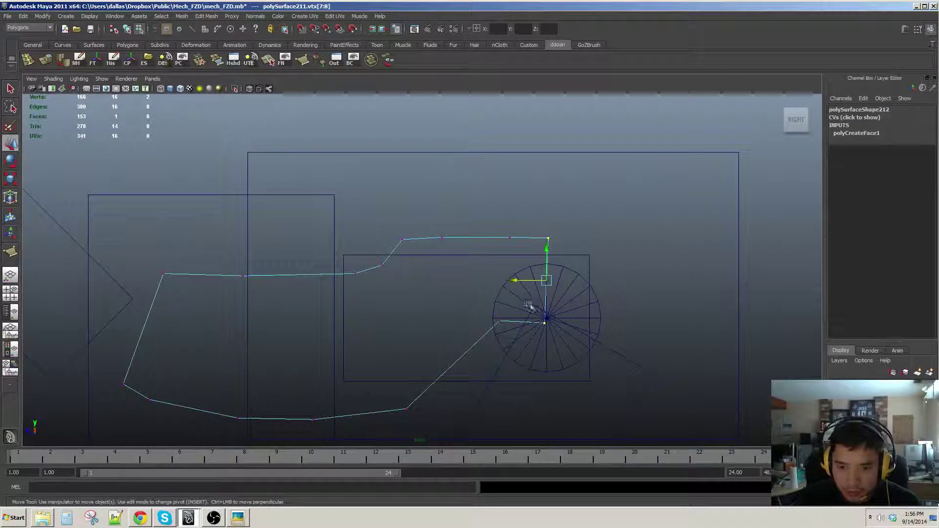
middle_click_drag(486, 284, 538, 283, "alt")
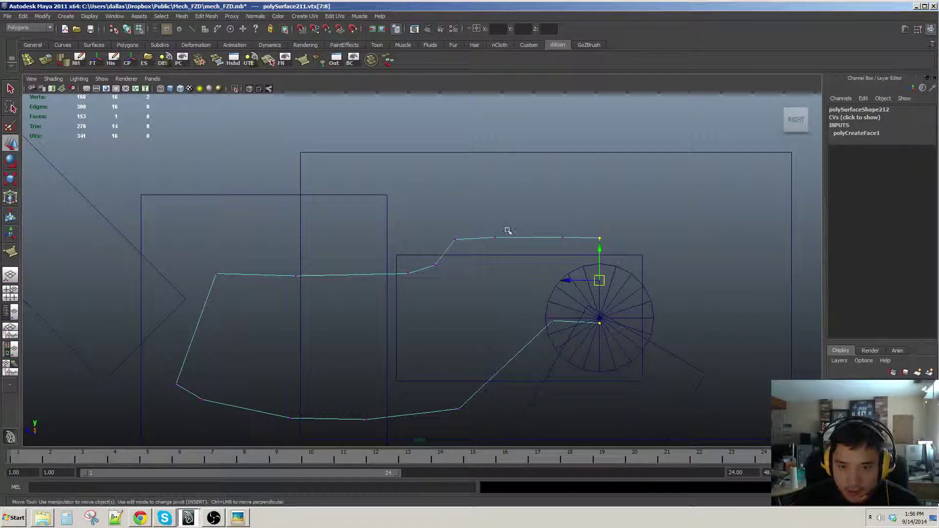
Step: Level the vertices of the plate's raised upper edge, including its front corner, with the rear top corner
left_click_drag(543, 215, 570, 253, "shift")
middle_click_drag(570, 254, 566, 239, "alt")
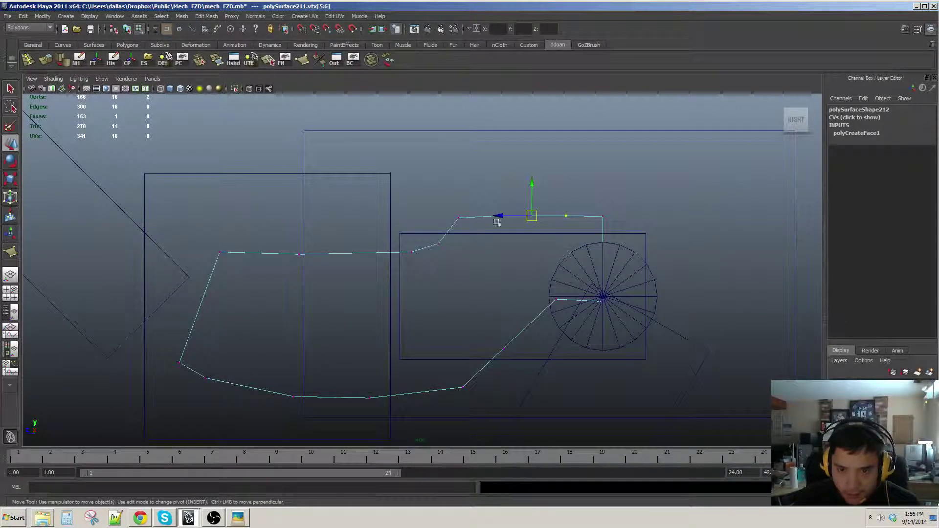
left_click_drag(532, 182, 605, 234)
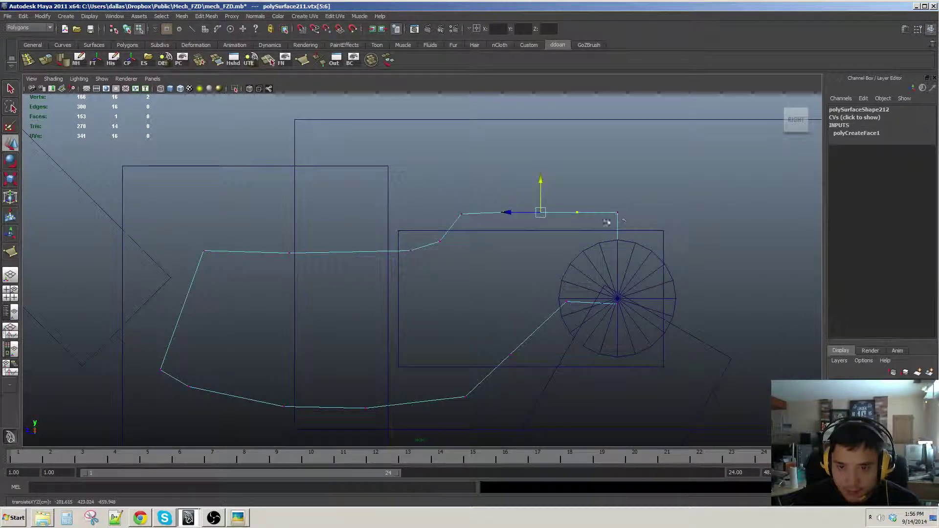
middle_click_drag(606, 222, 611, 222, "alt")
left_click_drag(436, 200, 480, 224)
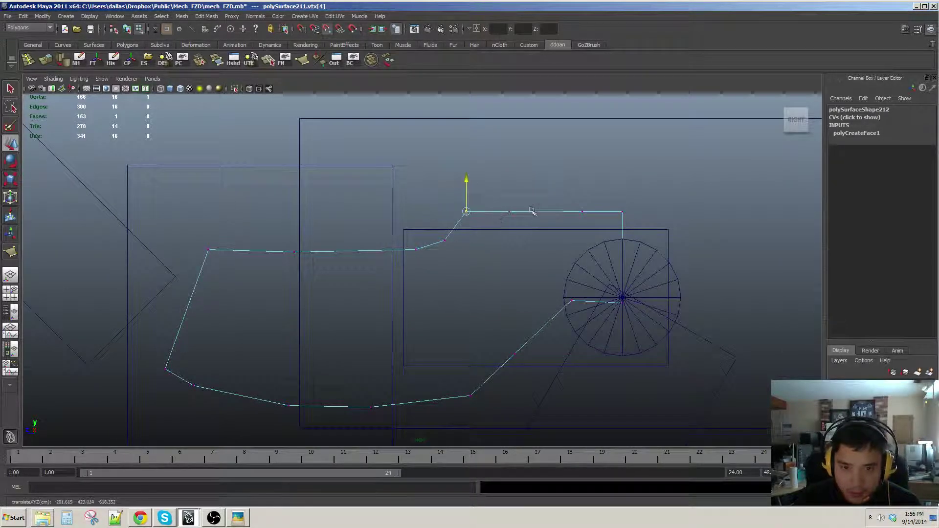
Step: Move the middle vertex of the sloped underside up and forward to bend the slope below the rear joint
middle_click_drag(452, 260, 474, 253, "alt")
middle_click_drag(368, 260, 415, 260, "alt")
middle_click_drag(289, 254, 400, 241, "alt")
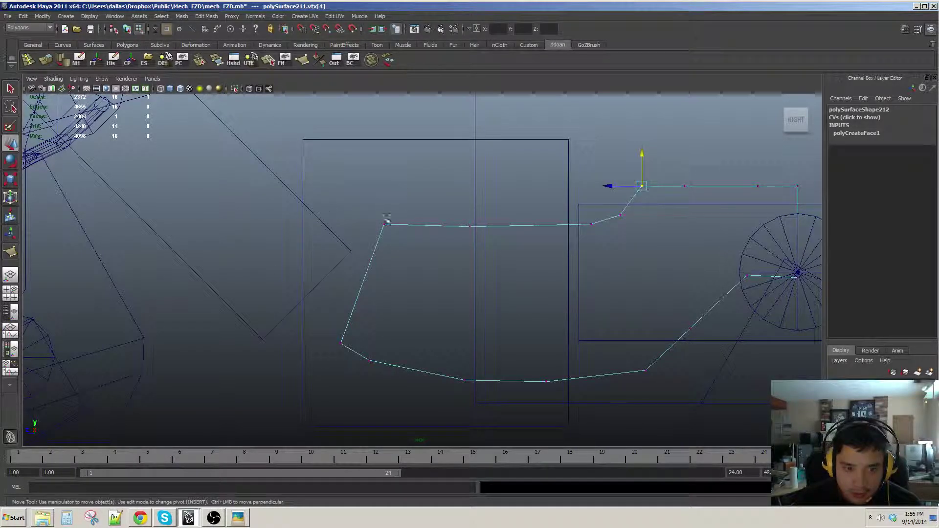
right_click_drag(286, 261, 448, 274, "alt")
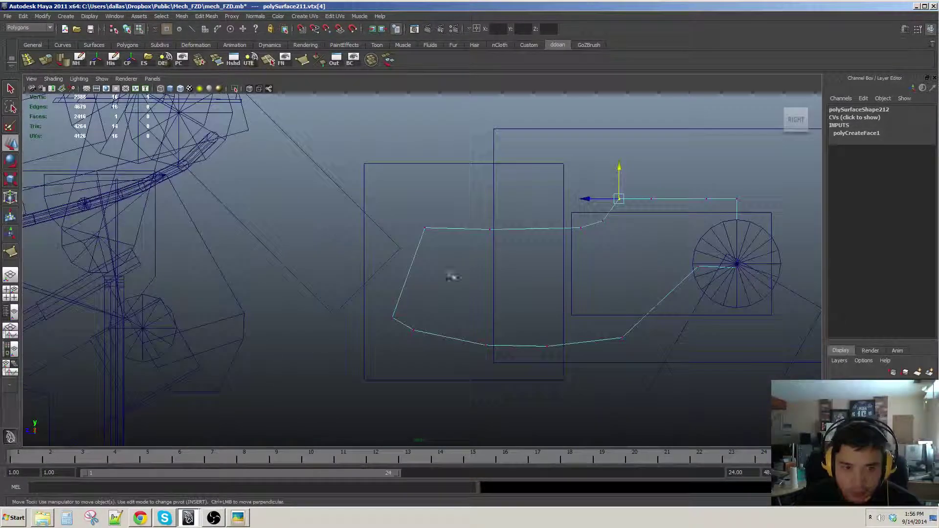
middle_click_drag(448, 274, 404, 259, "alt")
right_click_drag(403, 259, 421, 280, "alt")
middle_click_drag(421, 281, 457, 287, "alt")
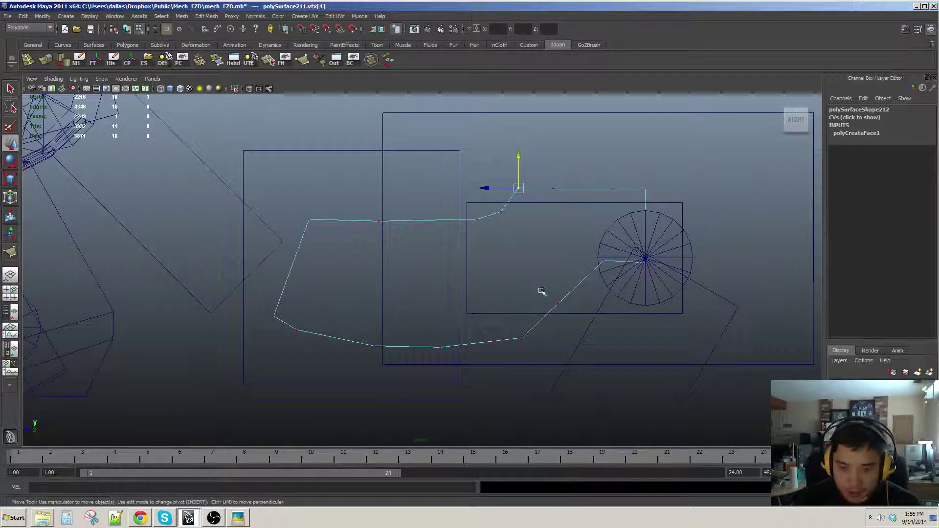
left_click_drag(553, 304, 548, 302)
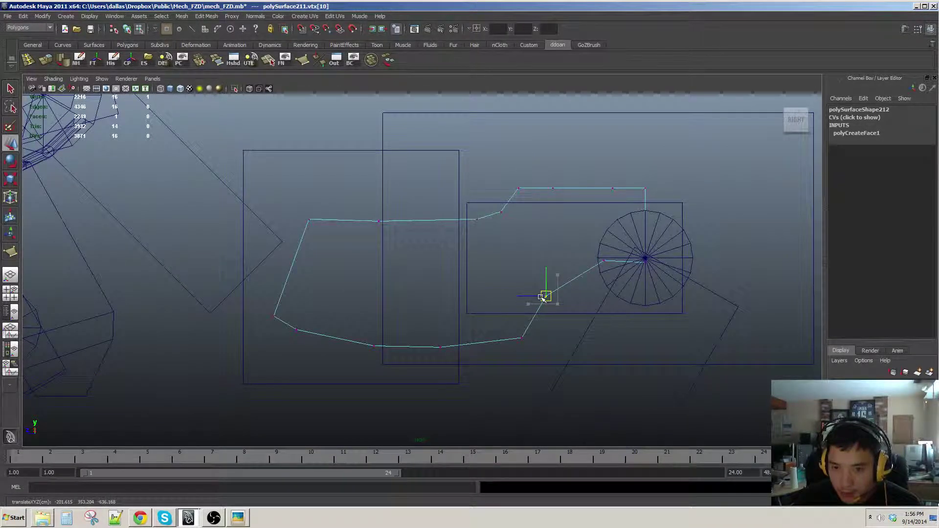
right_click_drag(544, 292, 430, 274, "alt")
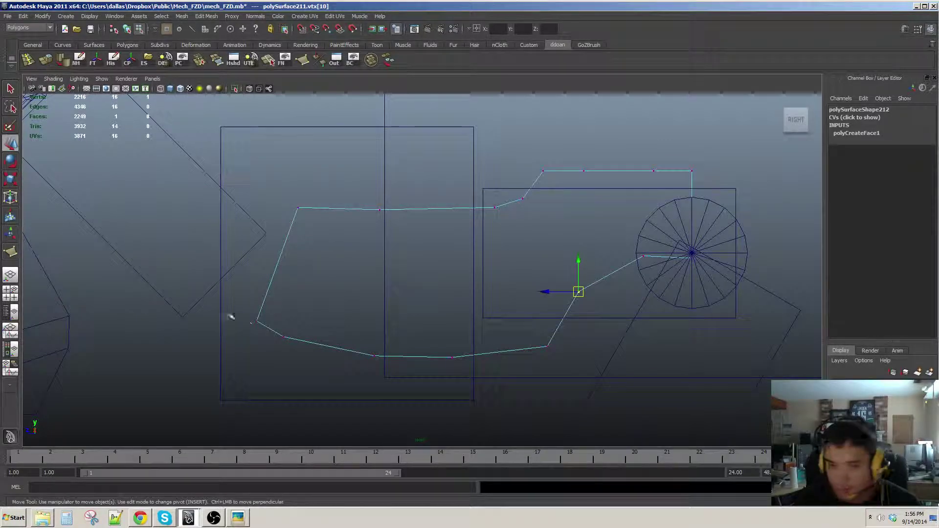
Step: Reposition the plate's lower front vertices up and inward to soften the bottom corner, and return to object mode
left_click_drag(284, 337, 266, 313)
left_click(374, 356)
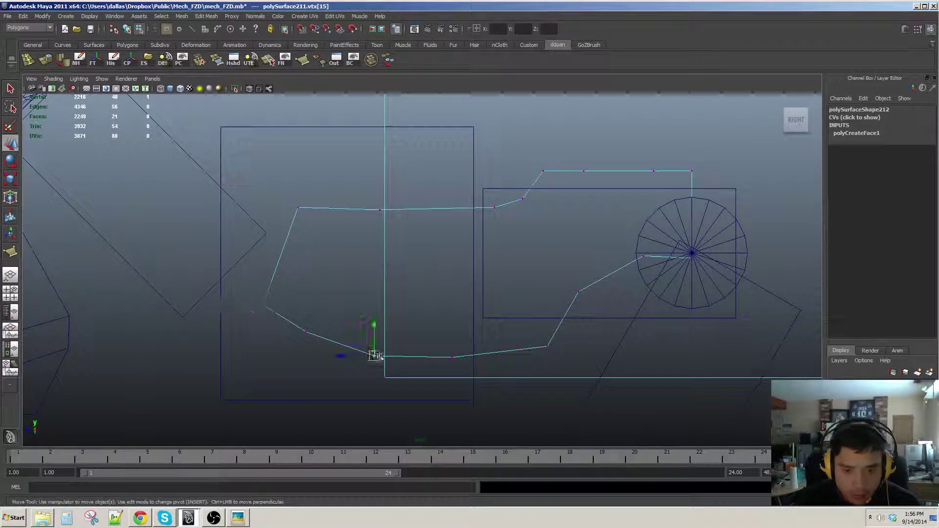
left_click(315, 331)
left_click(373, 356)
left_click_drag(373, 356, 377, 355)
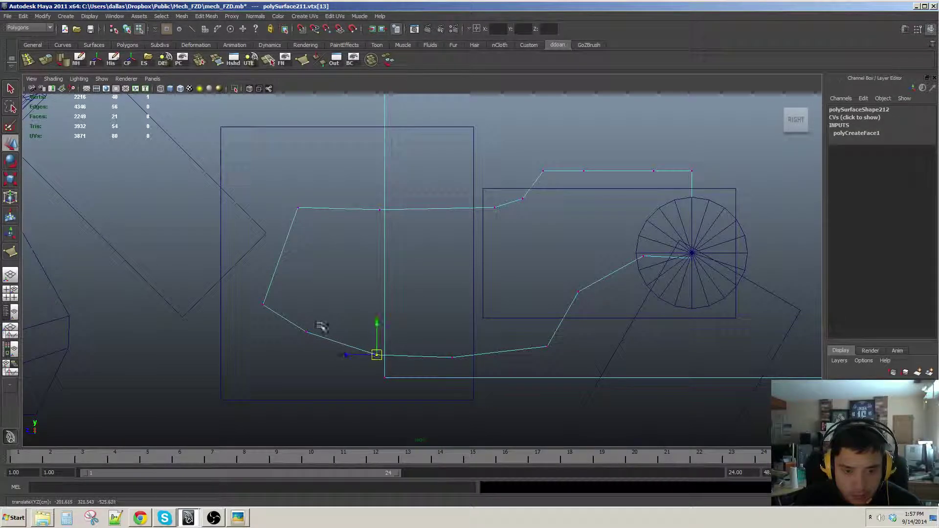
right_click_drag(287, 360, 320, 337)
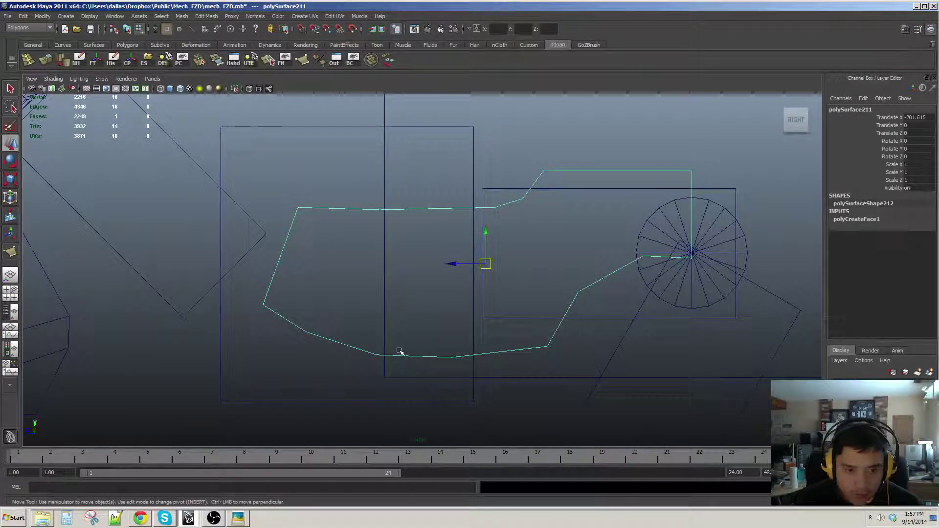
Step: Lower the middle vertex of the front upper edge and shift the vertex at the step's foot down and forward
right_click_drag(400, 350, 504, 337, "alt")
middle_click_drag(504, 337, 413, 359, "alt")
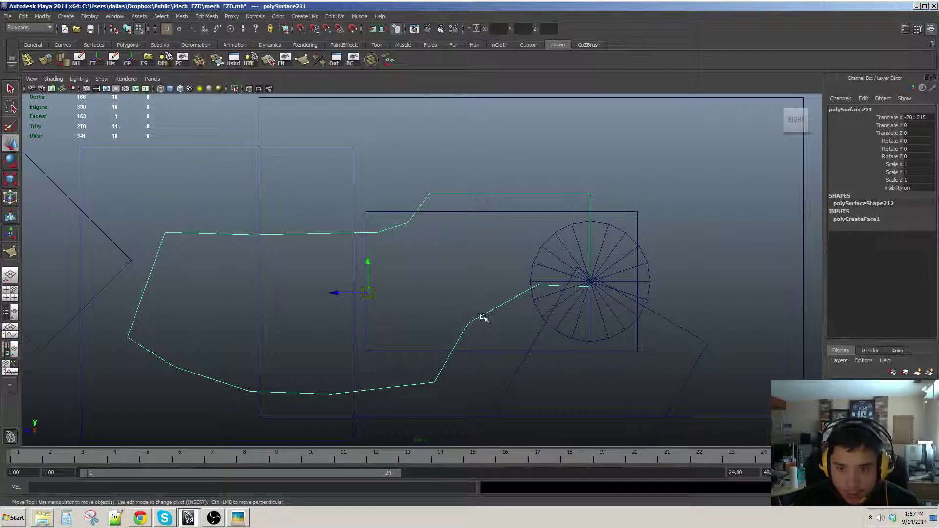
middle_click_drag(480, 317, 538, 307, "alt")
right_click_drag(352, 225, 316, 226)
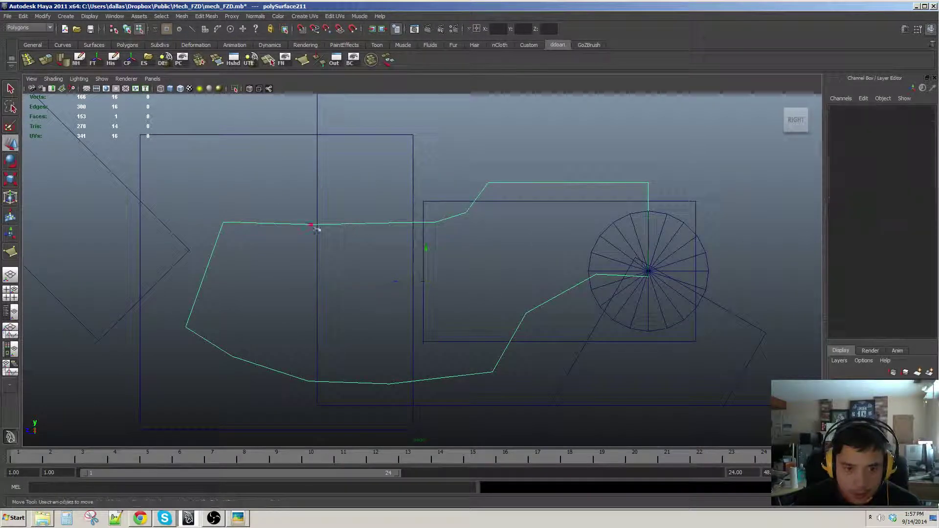
middle_click_drag(320, 244, 347, 262, "alt")
left_click(339, 246)
left_click_drag(450, 229, 446, 255)
middle_click_drag(434, 254, 396, 281, "alt")
Step: Raise the step's intermediate vertex to just below the raised upper edge, forming a longer slope toward the front
left_click(455, 258)
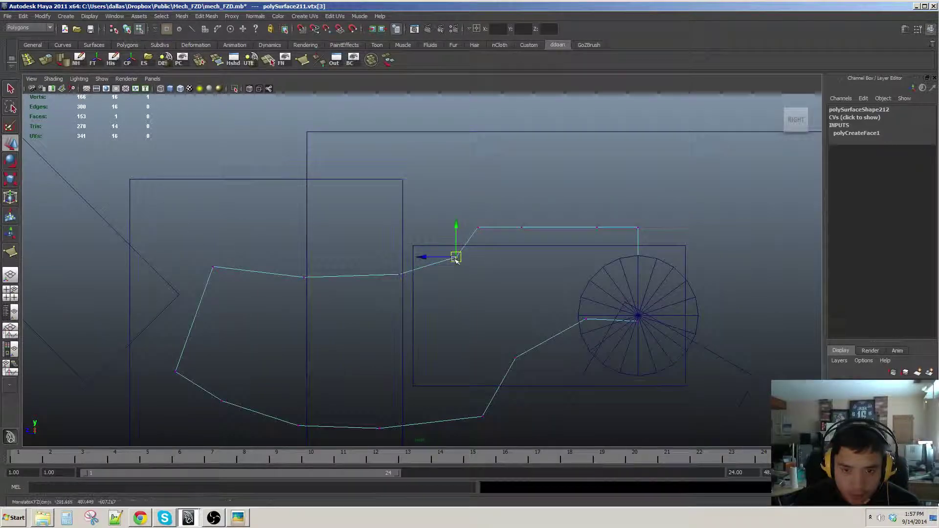
left_click_drag(447, 265, 459, 258)
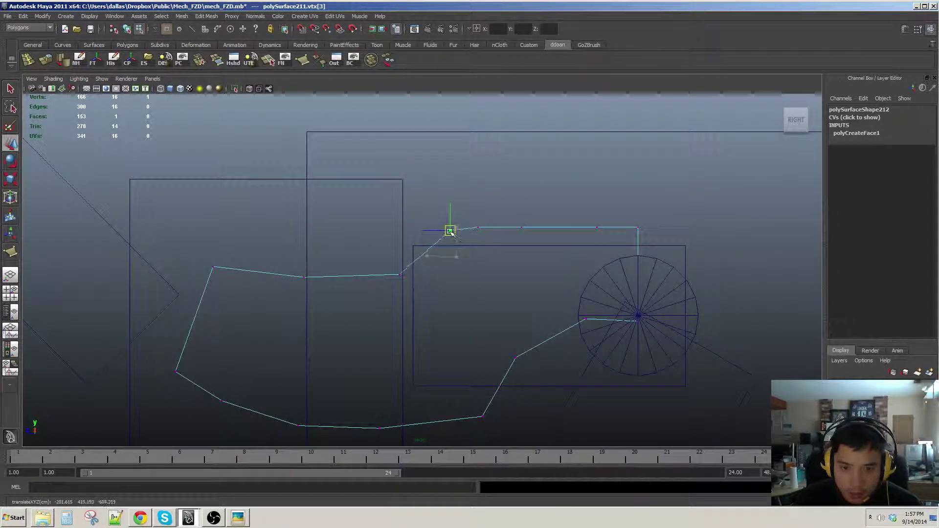
scroll(440, 269, "up", 3)
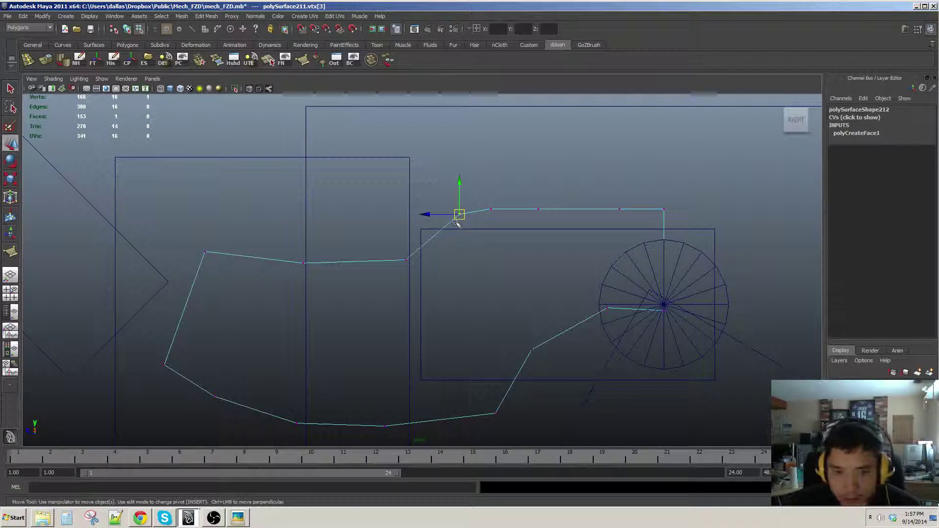
left_click_drag(459, 214, 461, 215)
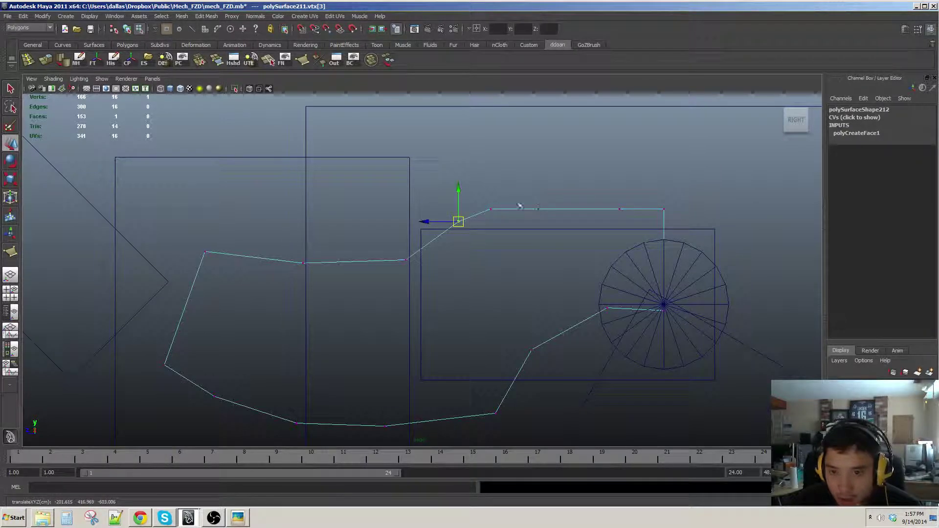
Step: Slide the second vertex of the raised upper edge toward the rear joint, keeping the edge level
left_click(490, 208)
left_click(538, 210)
key("5")
left_click_drag(538, 209, 541, 212)
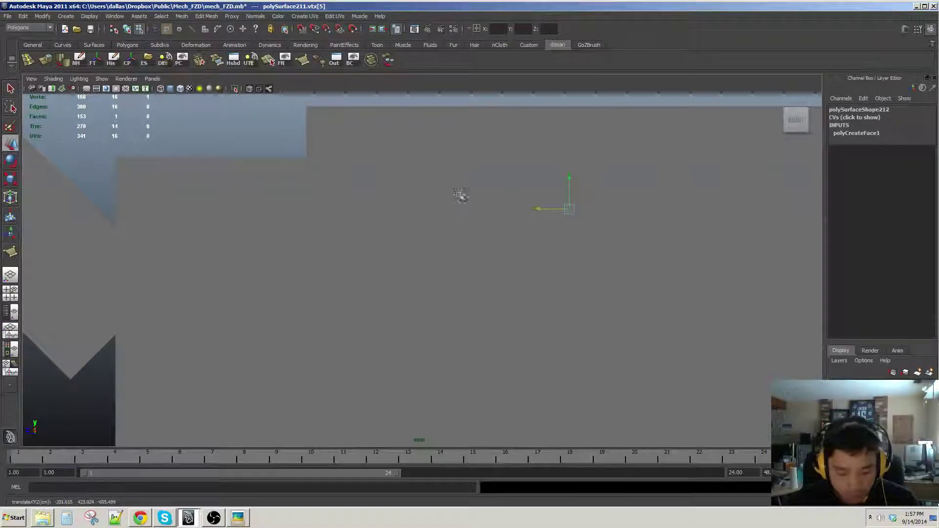
key("4")
Step: Slide the raised edge's front corner and the adjoining step vertex rearward to shorten the raised section
right_click_drag(469, 197, 525, 221, "alt")
middle_click_drag(526, 221, 518, 240, "alt")
left_click_drag(479, 211, 548, 211)
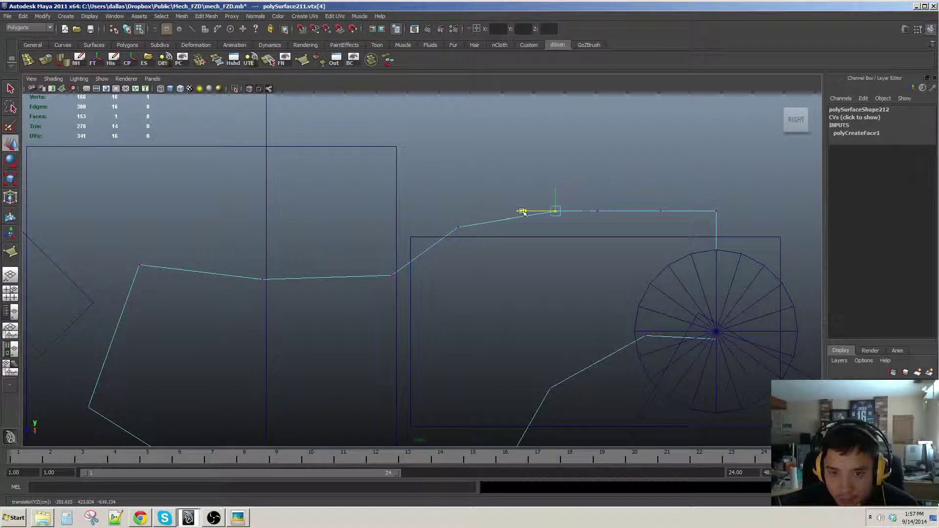
left_click(457, 228)
left_click_drag(436, 228, 463, 230)
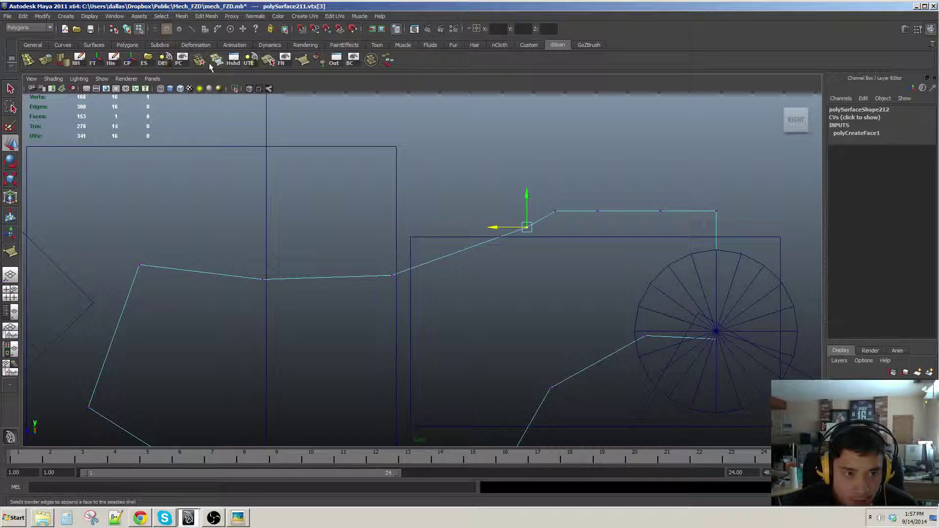
Step: Add two vertices along the slope in front of the raised section with the Split Polygon Tool
left_click(269, 60)
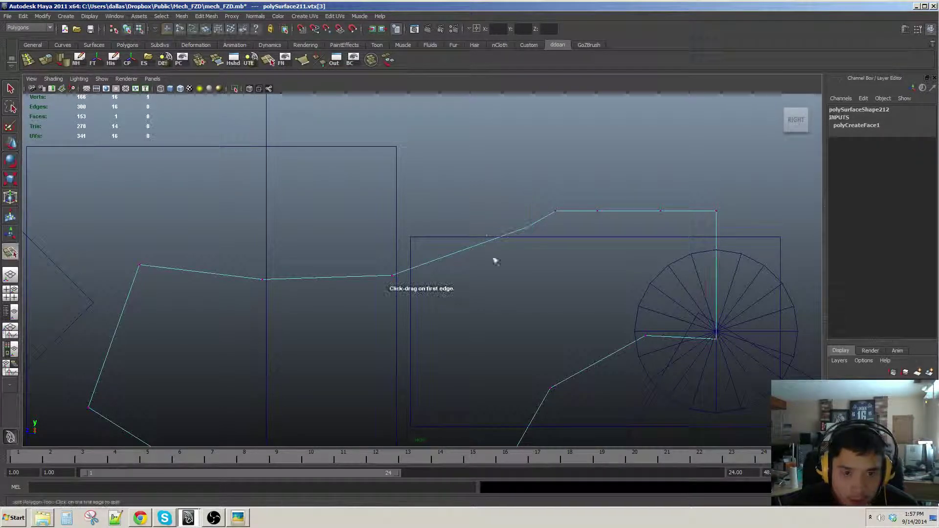
left_click(507, 233)
left_click(508, 236)
left_click(519, 232)
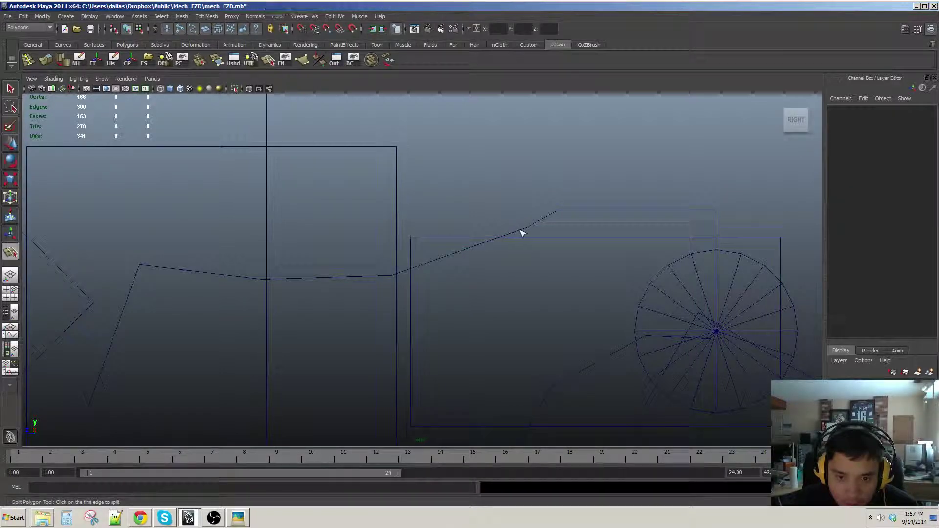
left_click(520, 230)
left_click(505, 237)
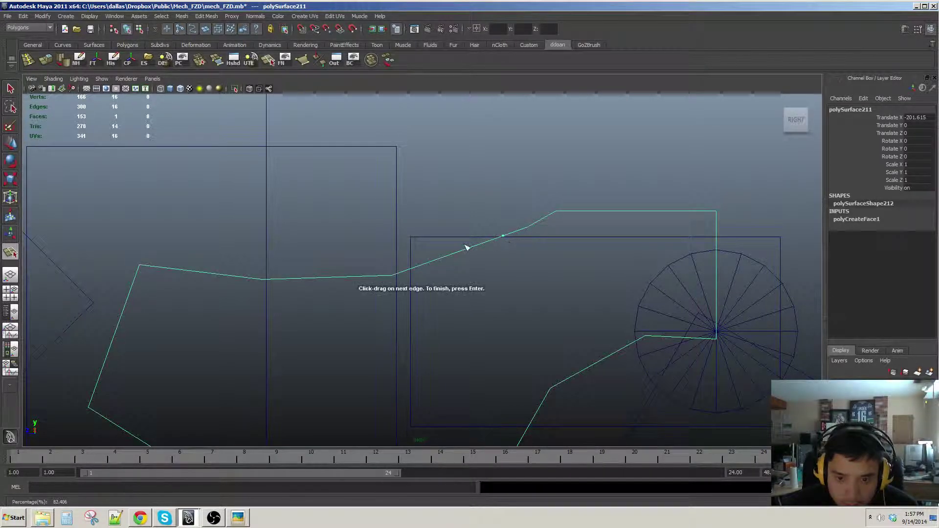
key("w")
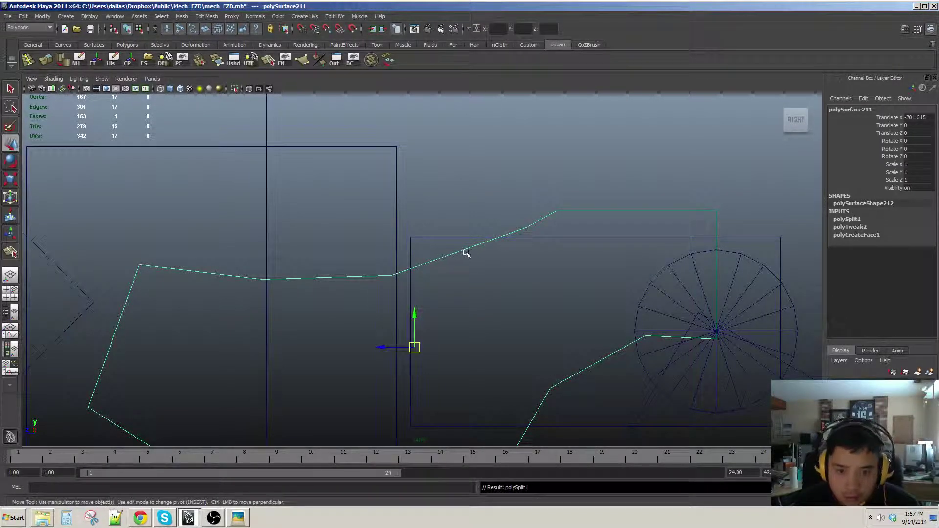
key("y")
key("w")
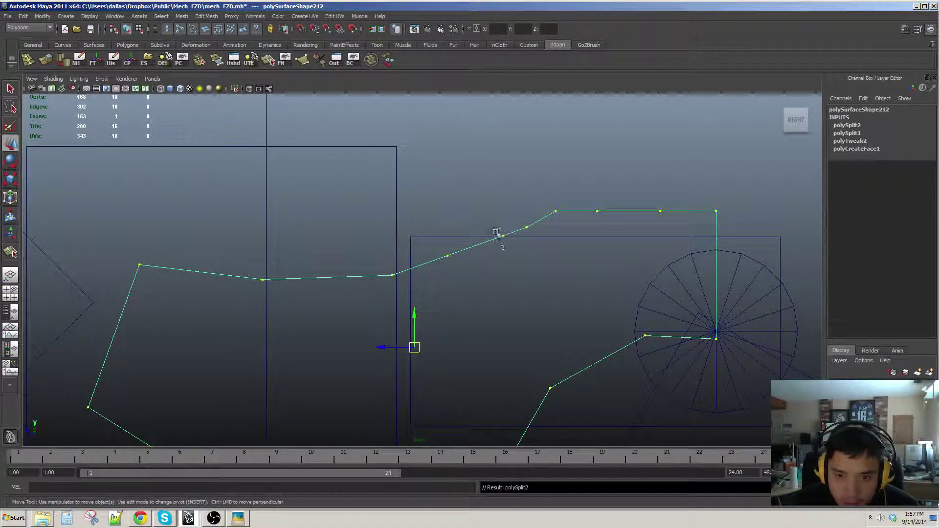
Step: Move the step vertex up and forward, and level the new front slope vertex with its neighbour to form a small ledge
key("F8")
left_click(540, 218)
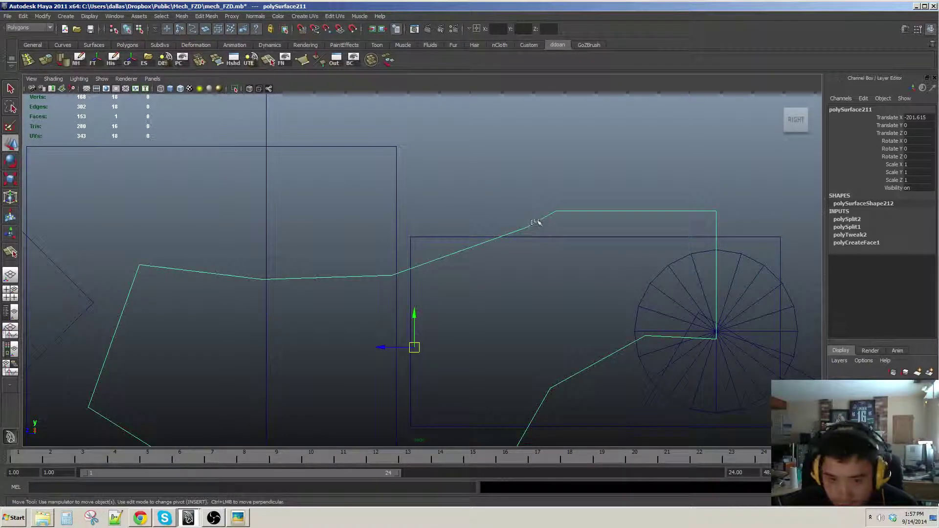
key("F8")
left_click(530, 226)
left_click_drag(531, 227, 526, 224)
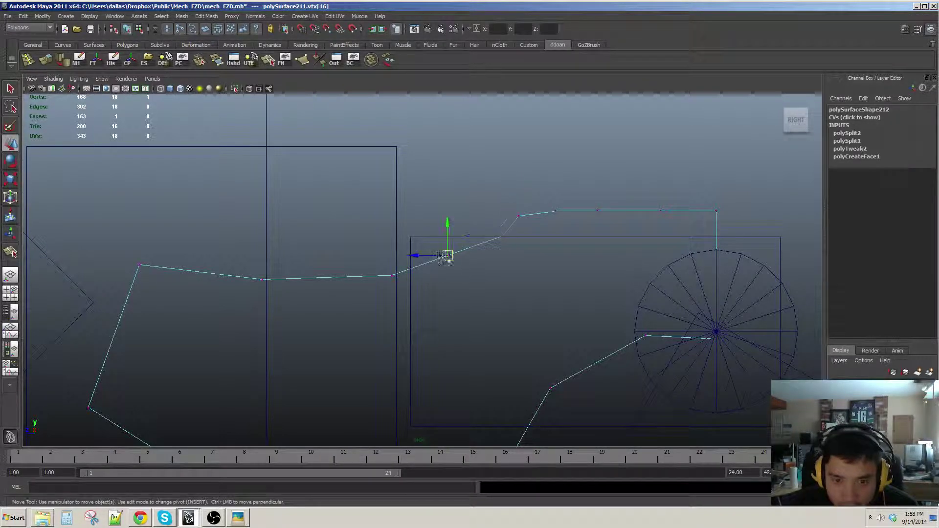
left_click_drag(450, 231, 504, 239)
key("v")
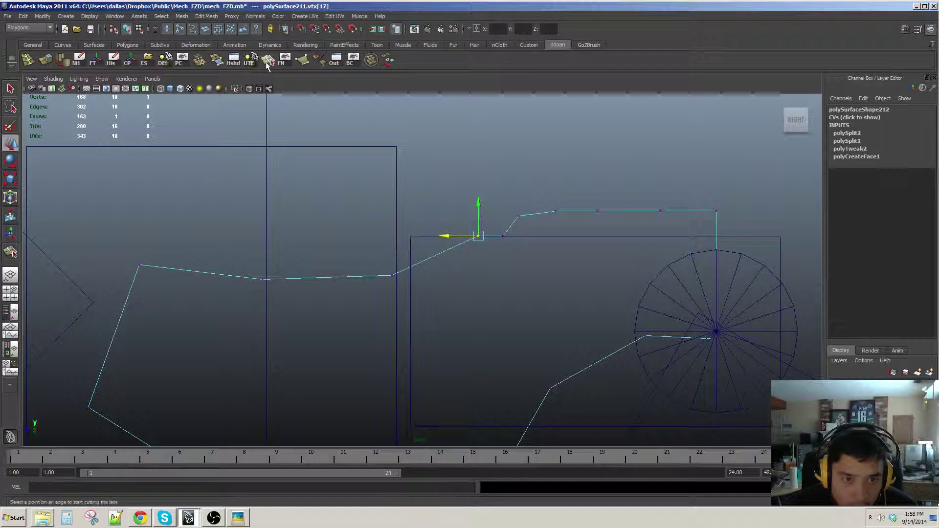
Step: Split the sloped edge in front of the small ledge to add more points with the Split Polygon Tool
left_click(267, 63)
left_click(456, 247)
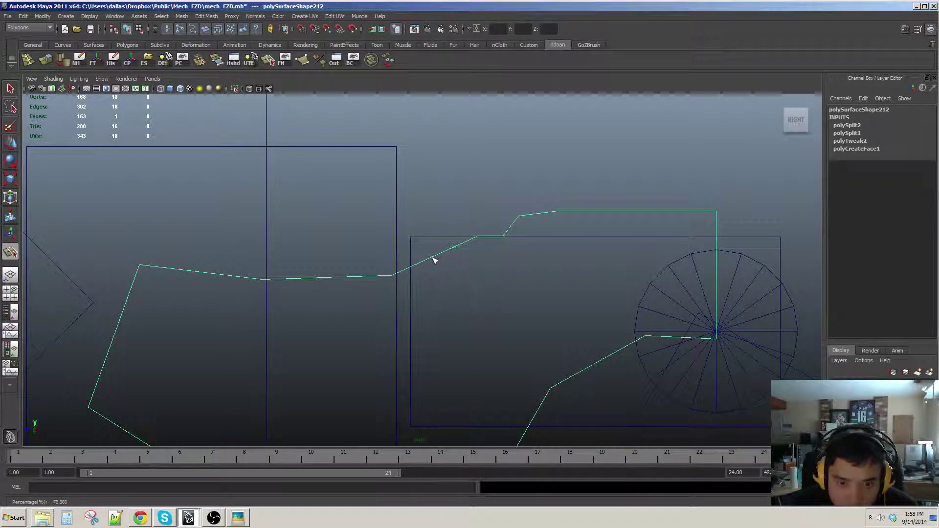
key("w")
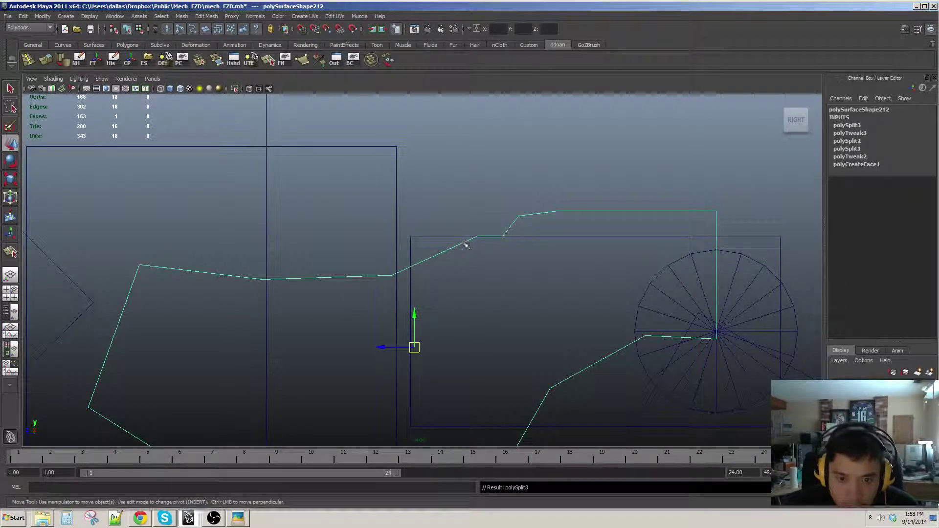
Step: Add two vertices along the slope in front of the small ledge with the Split Polygon Tool
key("F9")
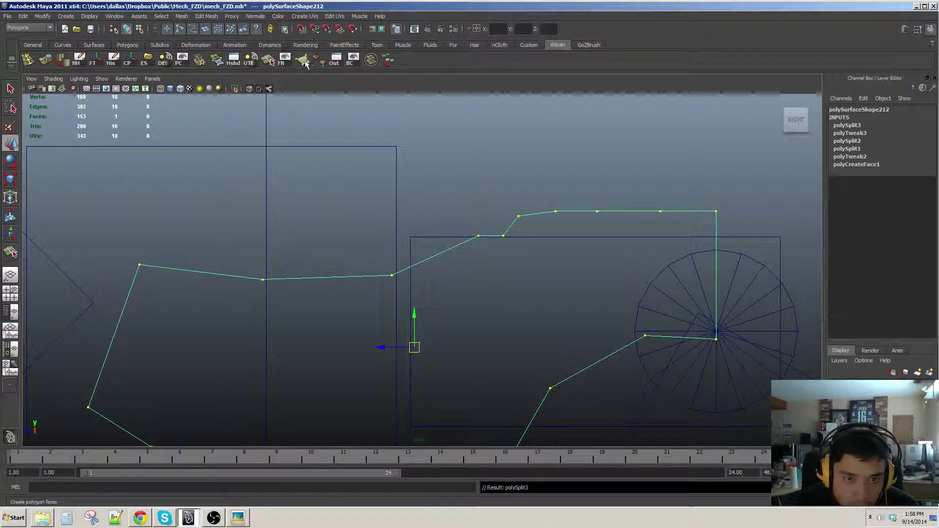
left_click(268, 60)
left_click(455, 245)
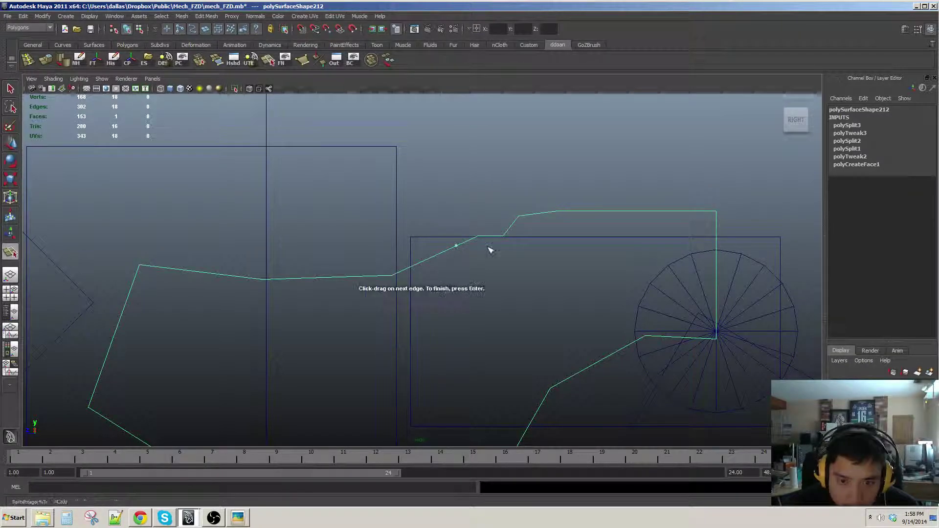
key("Return")
left_click(426, 261)
key("w")
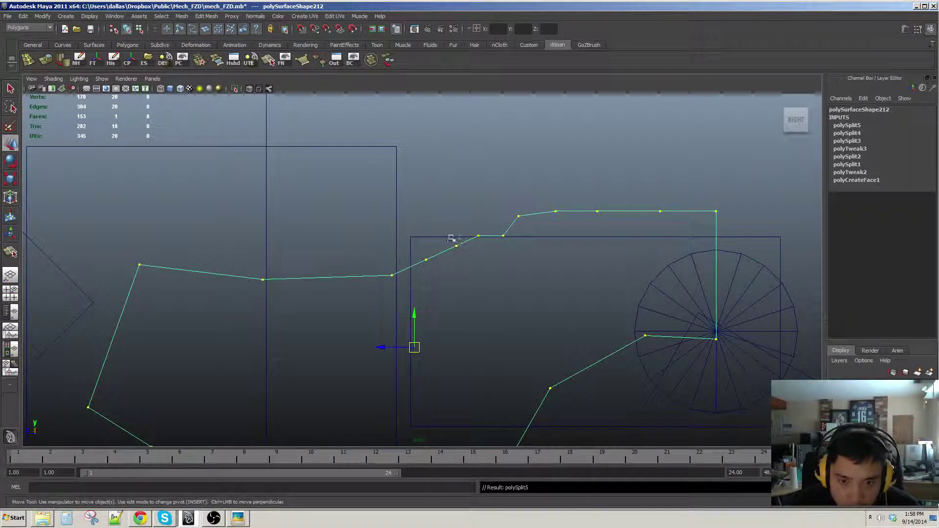
Step: Shift the ledge's front vertices forward and the lower corner vertex rearward to shape the slope into a steep, rounded step
key("F8")
left_click(456, 246)
left_click_drag(450, 244, 437, 246)
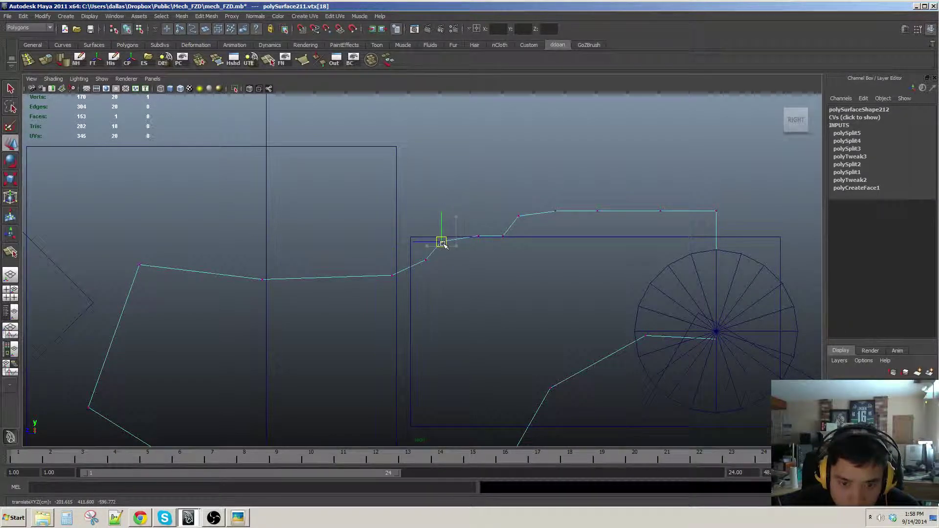
left_click(426, 264)
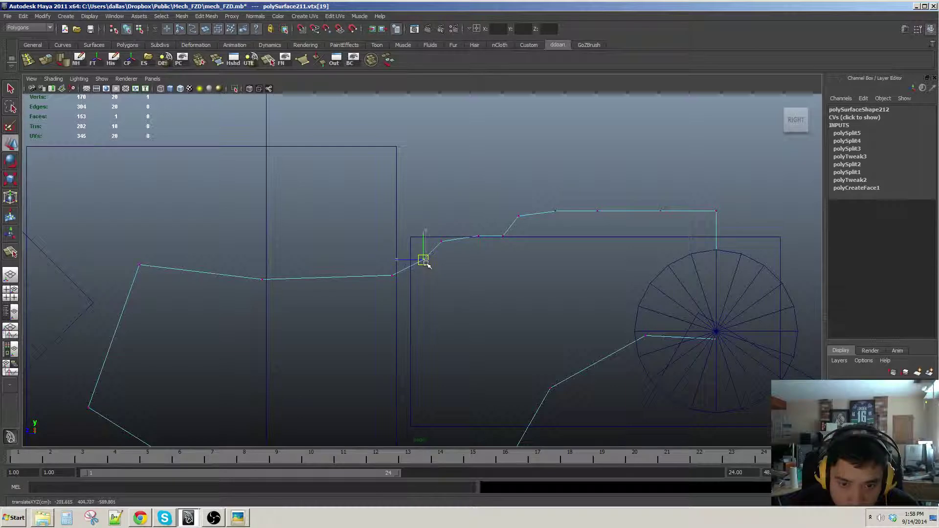
left_click(392, 276)
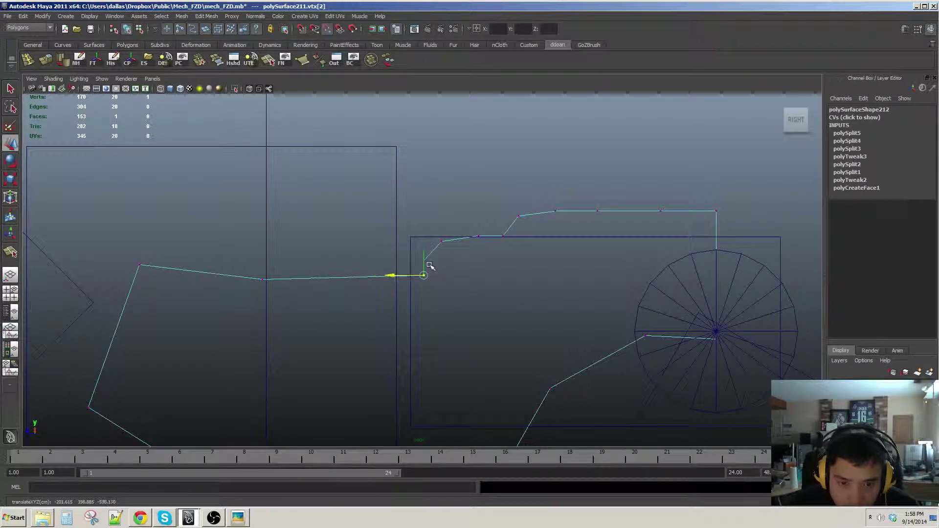
middle_click_drag(460, 274, 460, 288, "alt")
left_click(476, 251)
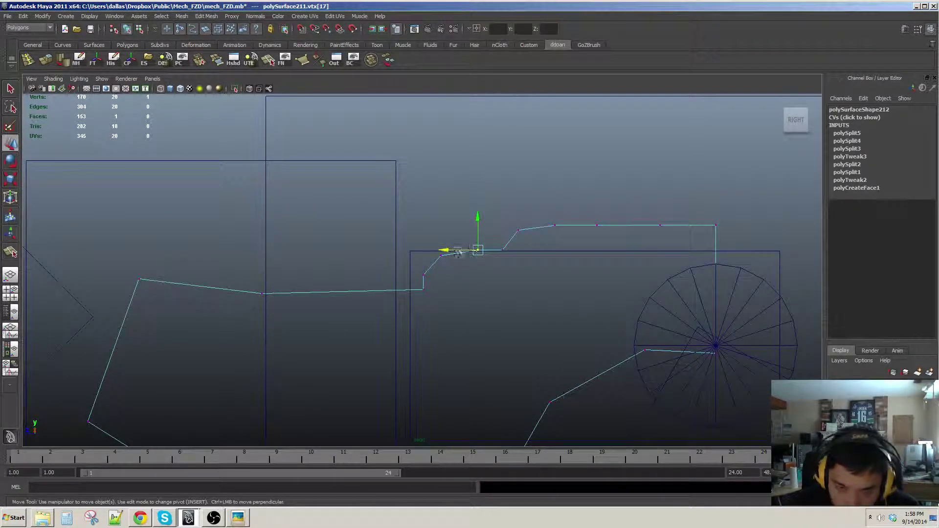
left_click_drag(450, 251, 441, 252)
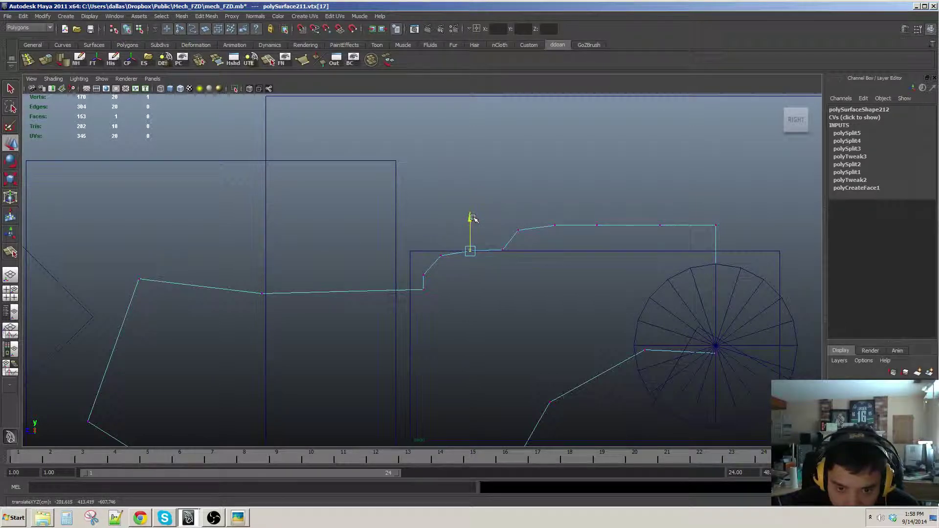
Step: Nudge the dipped upper-edge vertex rearward and raise the lower edge's two middle vertices and its rear vertex
mouse_move(509, 243)
middle_mouse_down("alt")
mouse_move(509, 274)
mouse_move(477, 230)
mouse_move(506, 234)
middle_mouse_up("alt")
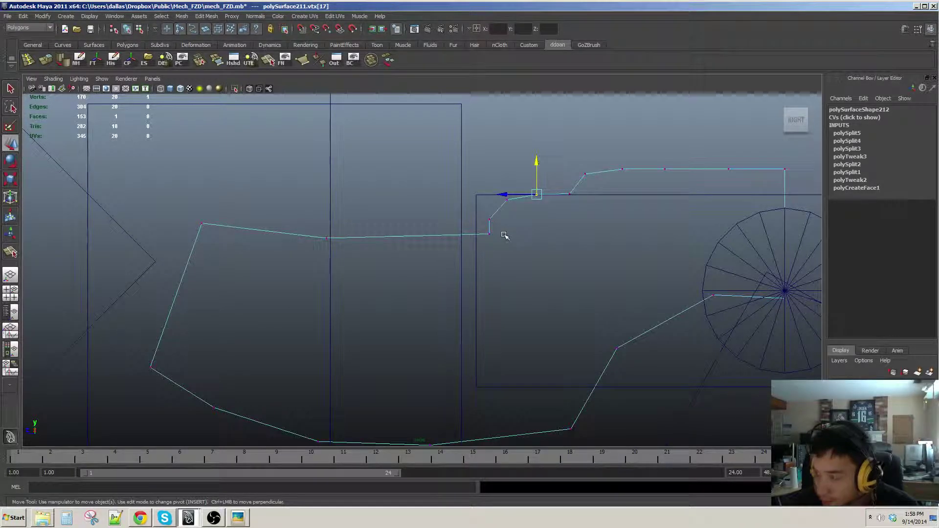
middle_click_drag(503, 234, 519, 218, "alt")
right_click_drag(520, 218, 494, 236, "alt")
middle_click_drag(493, 235, 496, 207, "alt")
left_click_drag(304, 167, 343, 188)
left_click_drag(313, 372, 460, 406)
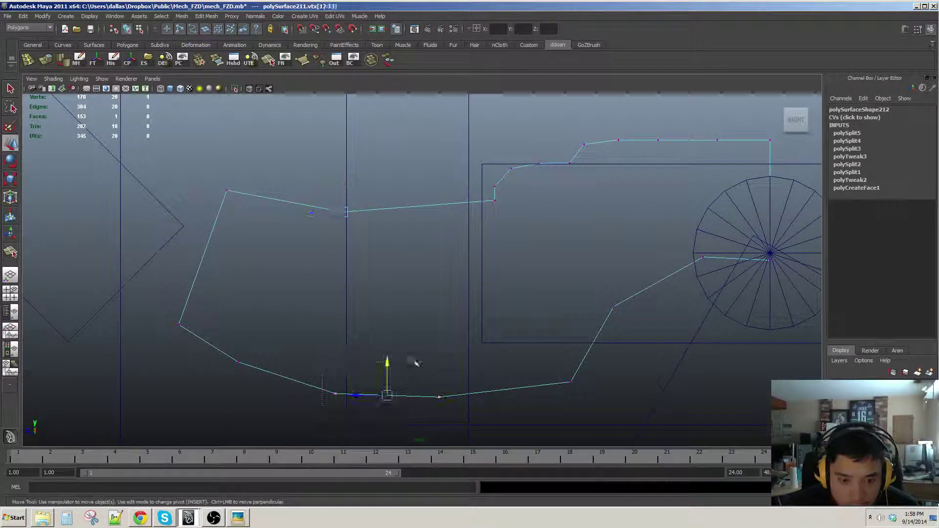
left_click_drag(387, 364, 387, 343)
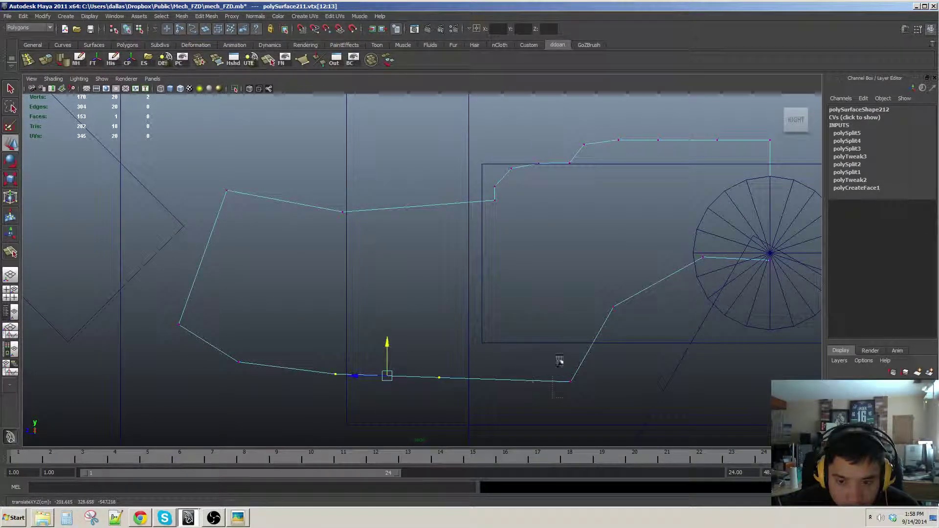
left_click_drag(559, 360, 559, 324)
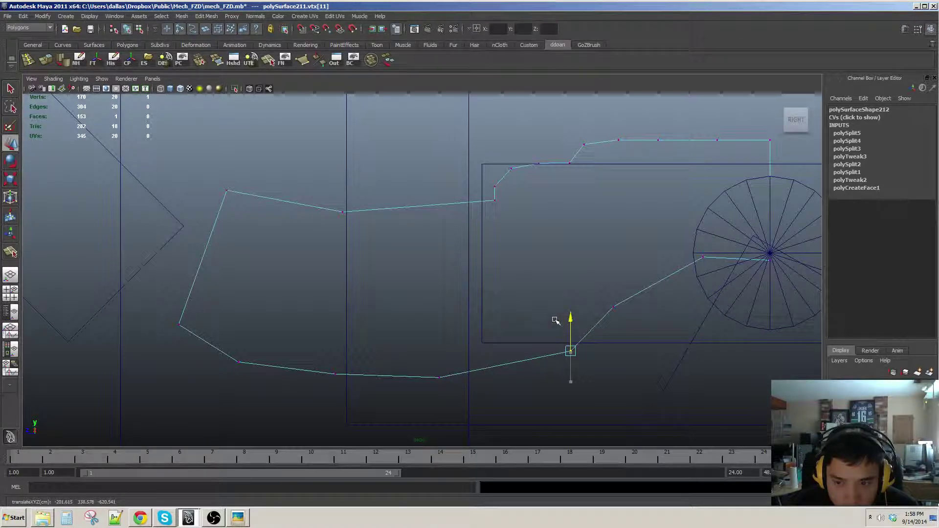
Step: Lower the profile's rear vertices and the two front upper-edge vertices, and pull the rear underside vertex up and forward
middle_click_drag(555, 320, 467, 322, "alt")
left_click_drag(670, 250, 708, 272)
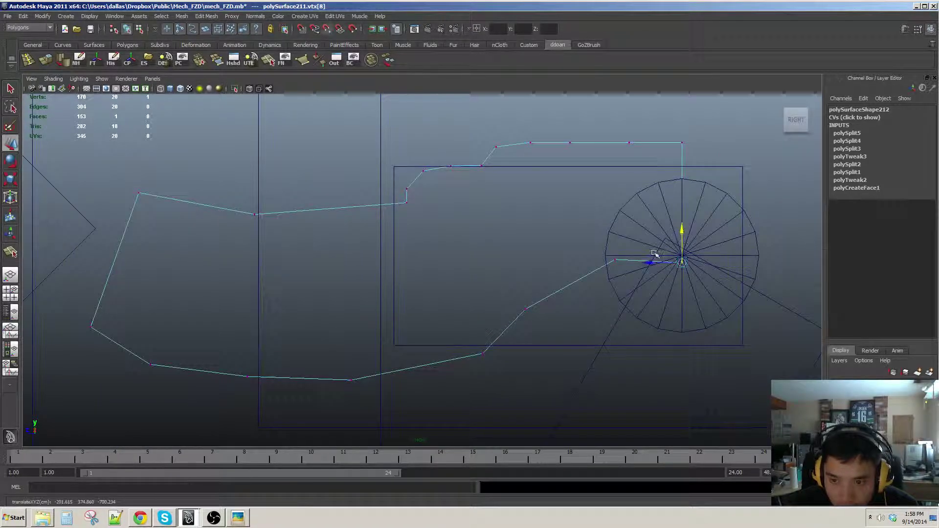
right_click_drag(620, 270, 579, 278, "alt")
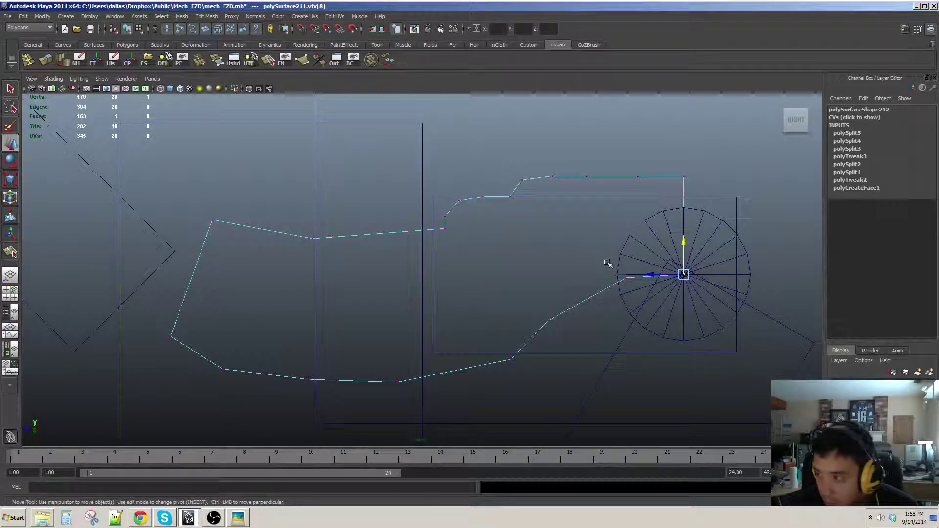
scroll(601, 253, "down", 2)
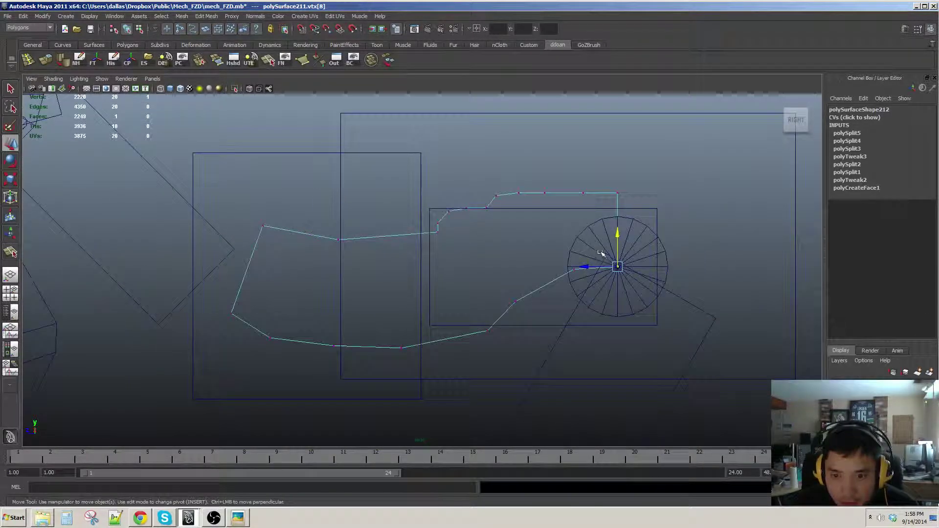
left_click_drag(425, 184, 645, 342)
left_click_drag(537, 229, 537, 264)
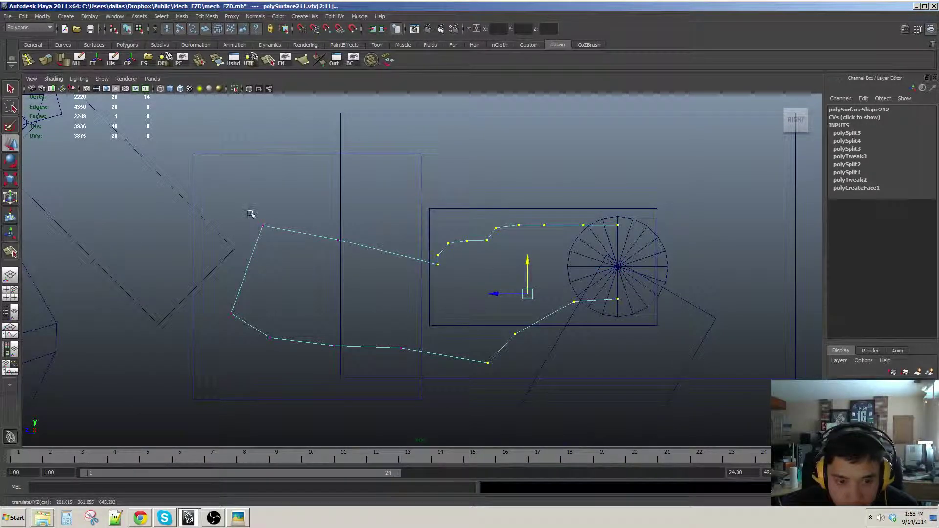
left_click_drag(255, 216, 343, 245)
left_click_drag(300, 204, 300, 220)
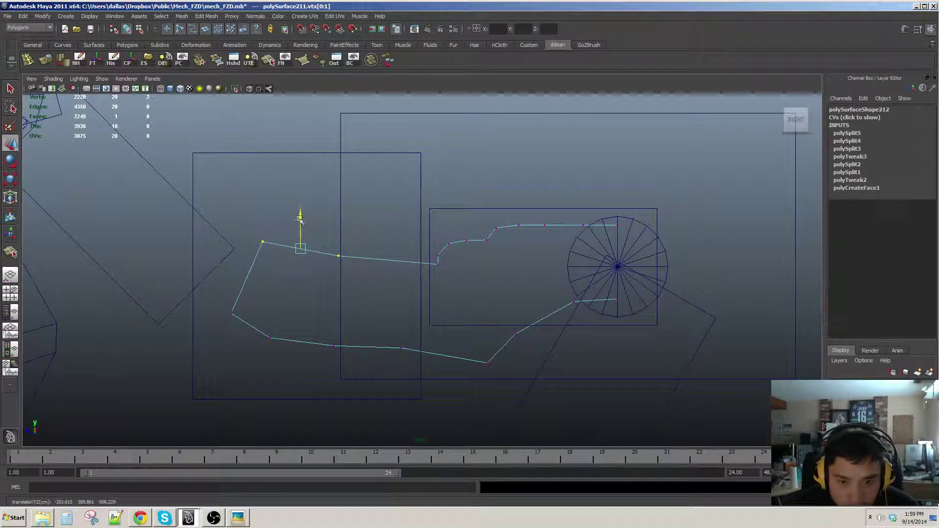
left_click(487, 362)
left_click_drag(488, 363, 473, 347)
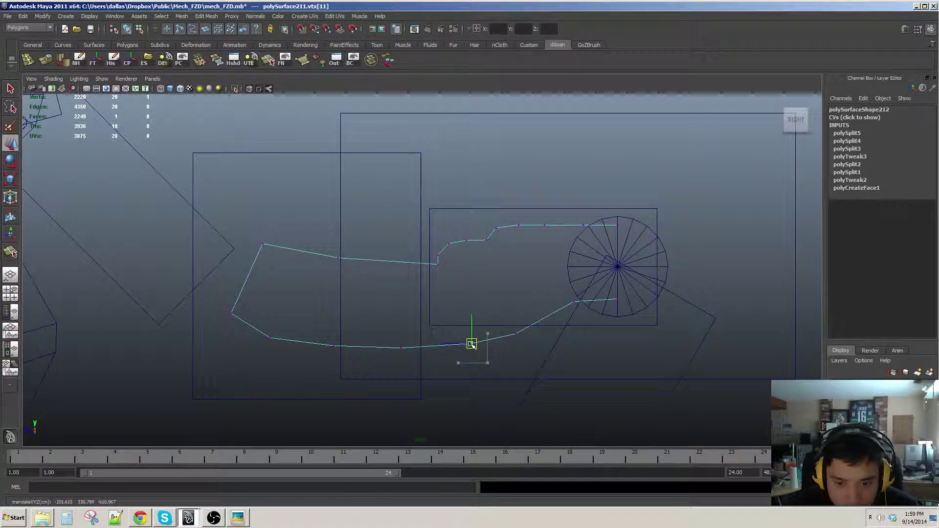
Step: Return the profile to object mode and examine its shape against the neighbouring blocks in the perspective view
right_click_drag(472, 345, 473, 286, "alt")
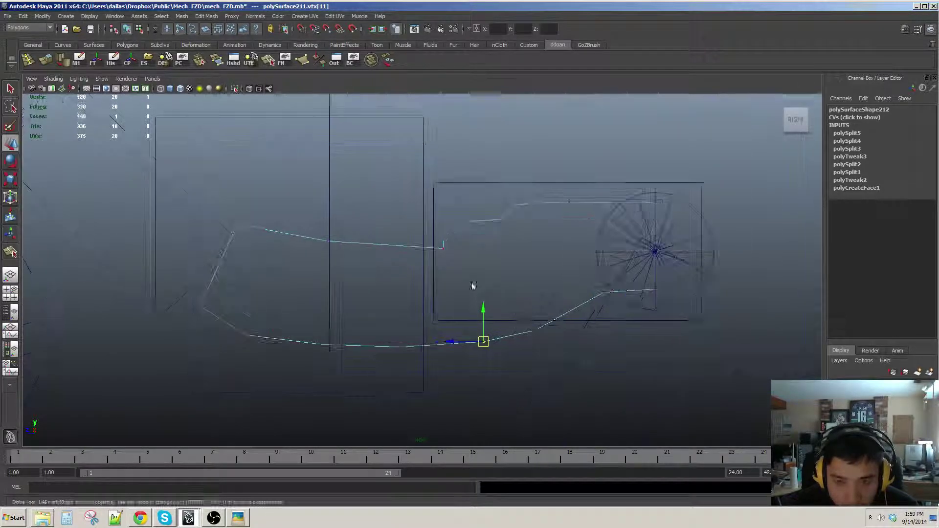
key("space")
key("space")
mouse_move(556, 208)
left_mouse_down("alt")
mouse_move(571, 248)
mouse_move(544, 280)
left_mouse_up("alt")
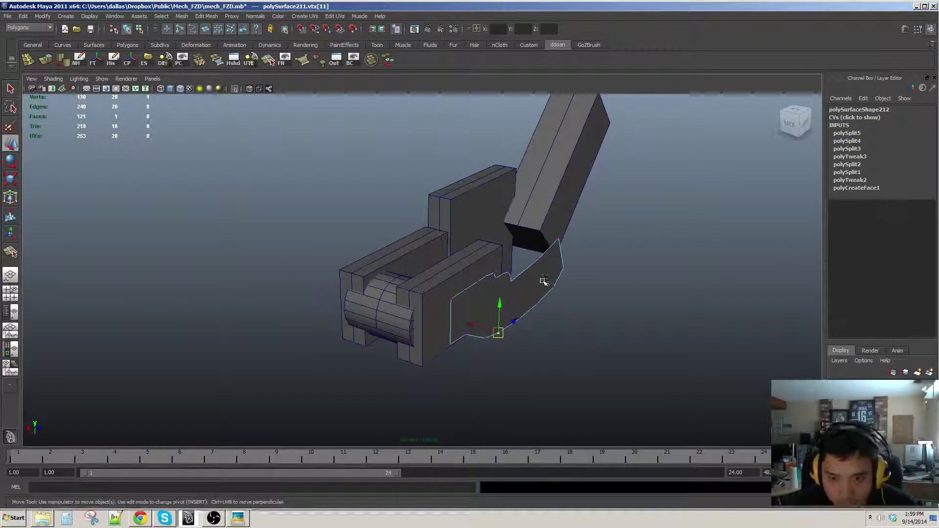
right_click_drag(544, 280, 562, 260)
left_click_drag(549, 337, 511, 334, "alt")
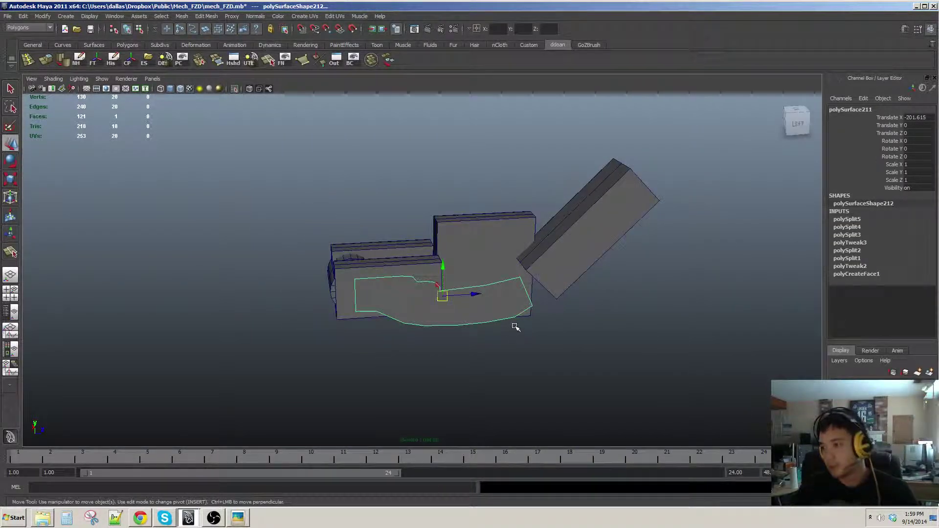
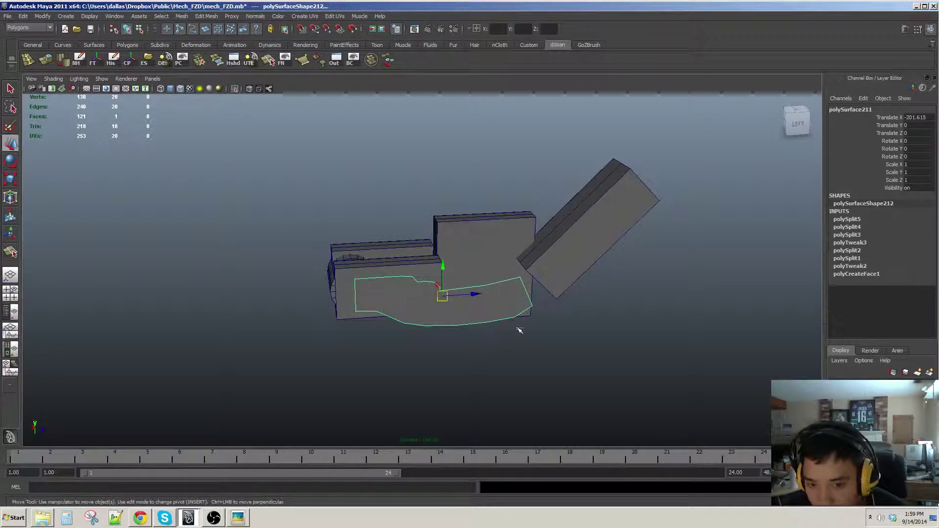
Step: Undo the stepped profile's edits and creation back past the deletion, restoring the original round-ended side plate
key("ctrl+z")
key("ctrl+z")
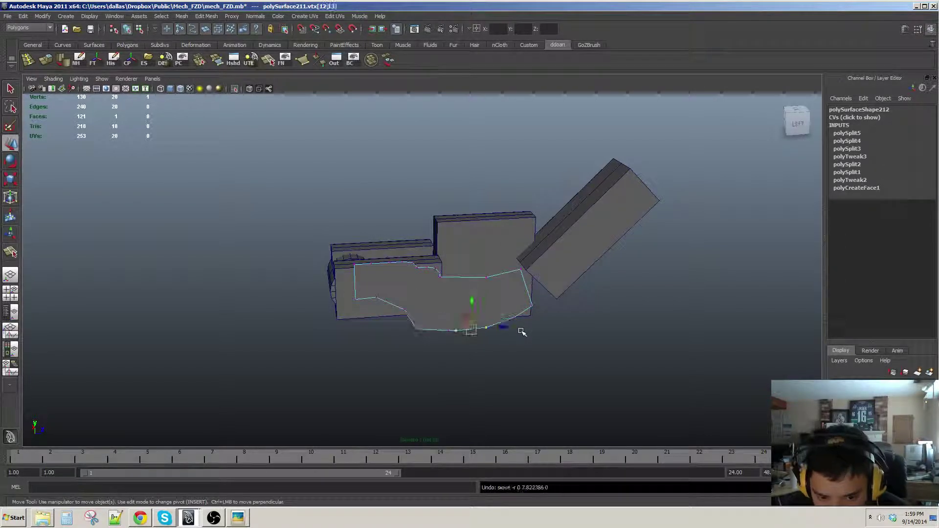
key("ctrl+z")
key("ctrl+z")
key("ctrl+z")
key("ctrl+z")
key("ctrl+z")
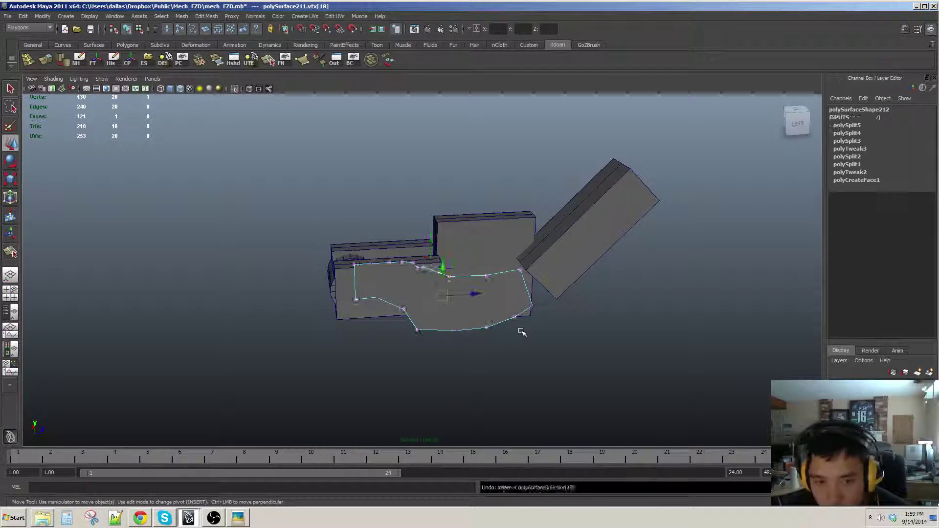
key("ctrl+z")
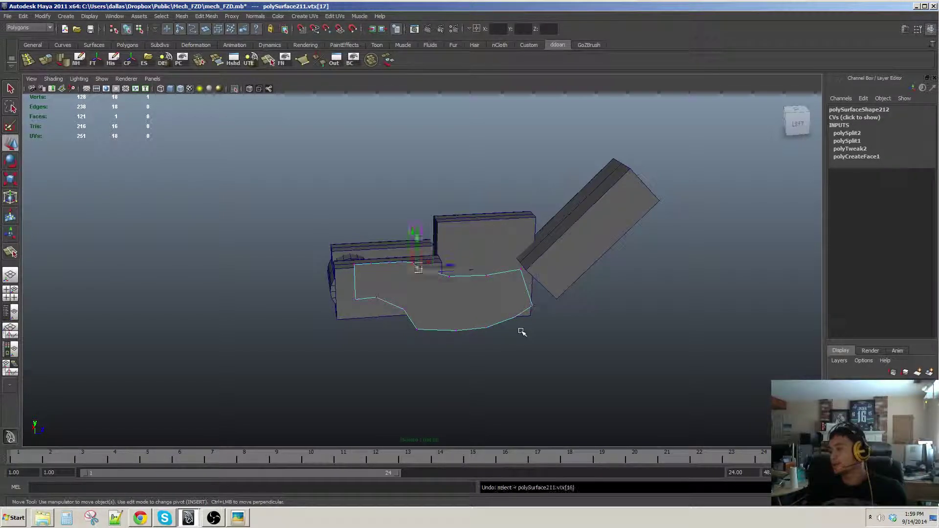
key("ctrl+z")
key("ctrl+z")
key("ctrl+z")
key("ctrl+z")
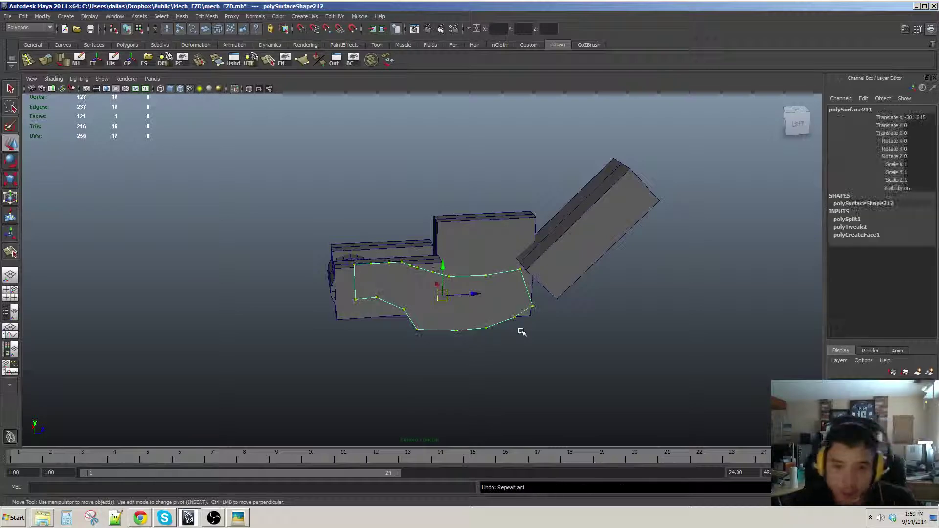
key("ctrl+z")
key("ctrl+z")
key("ctrl+z")
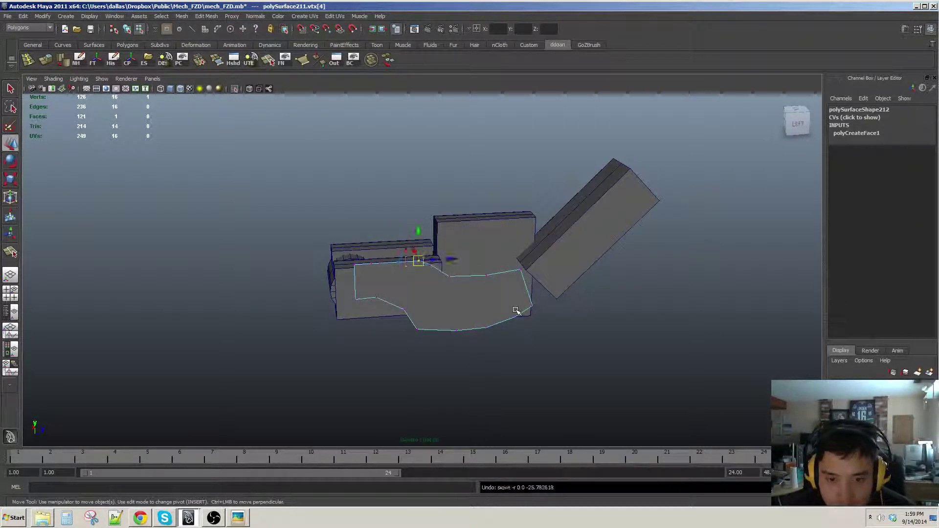
key("ctrl+z")
key("ctrl+z")
key("ctrl+z")
key("ctrl+z")
key("ctrl+z")
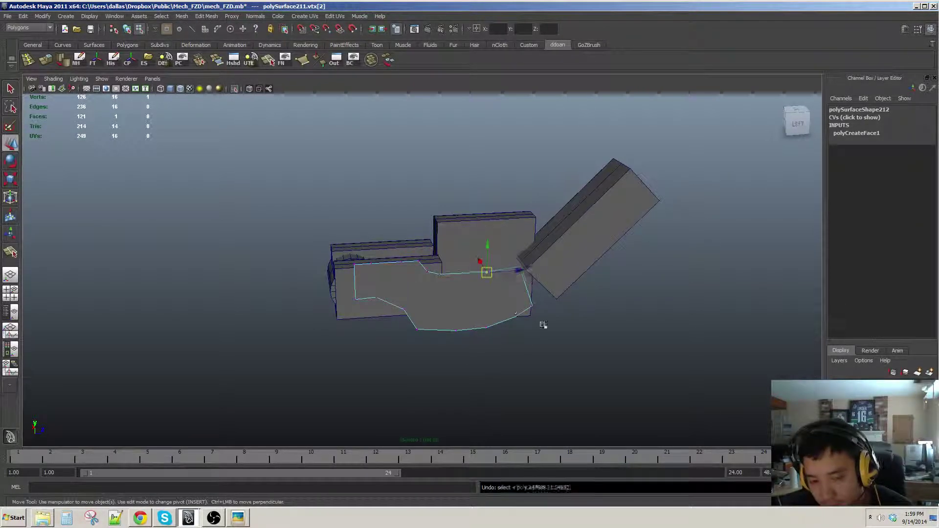
key("ctrl+z")
key("ctrl+z")
key("ctrl+z")
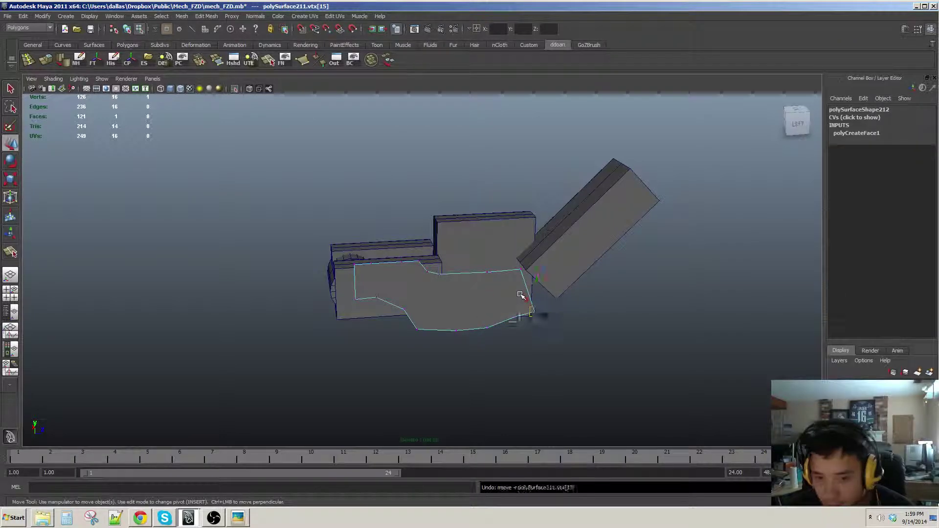
key("ctrl+z")
key("ctrl+z")
key("ctrl+z")
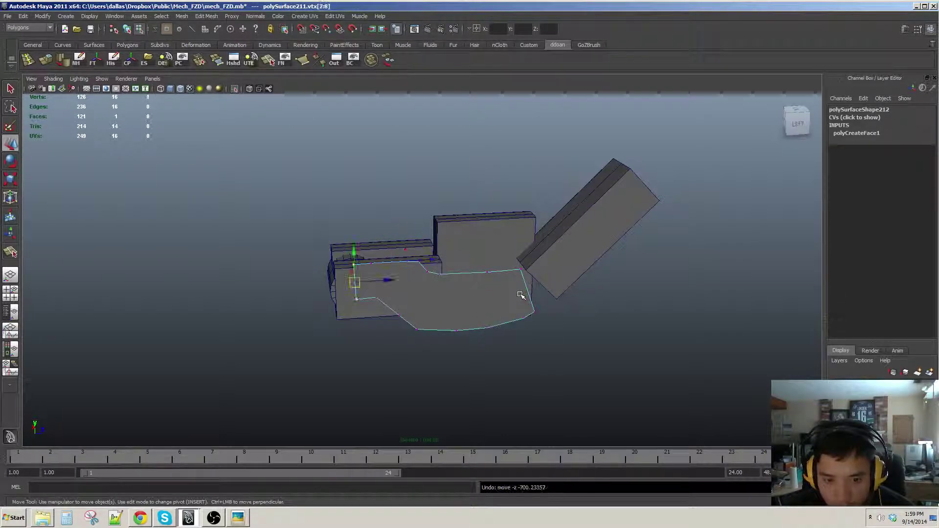
key("ctrl+z")
key("ctrl+z")
key("ctrl+z")
key("ctrl+z")
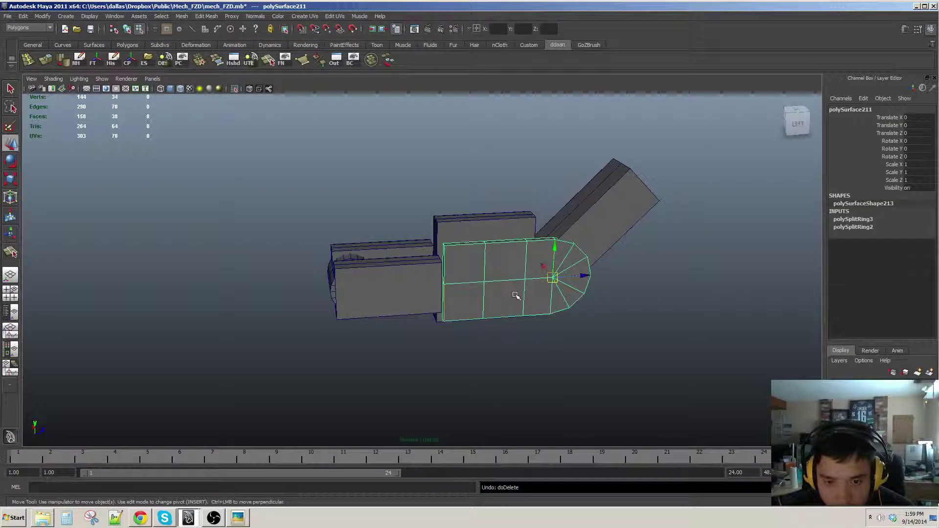
Step: Scale the round-ended side plate uniformly to 0.6 and undo its last small move along X
left_click_drag(516, 296, 521, 334, "alt")
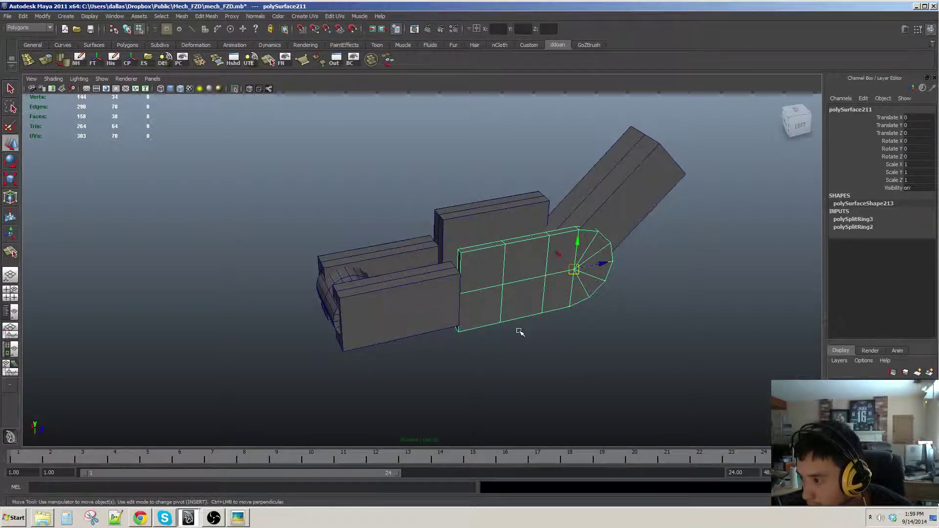
left_click_drag(490, 320, 442, 315, "alt")
key("r")
key("w")
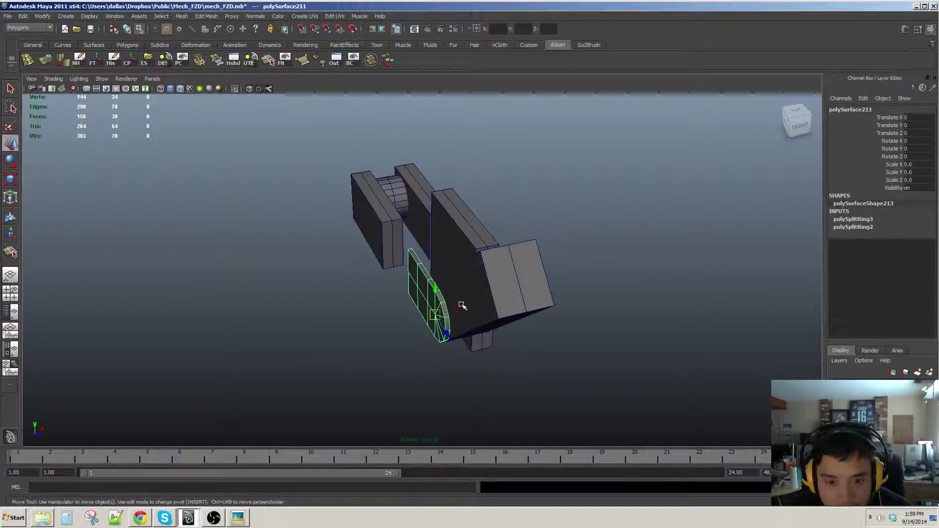
key("ctrl+z")
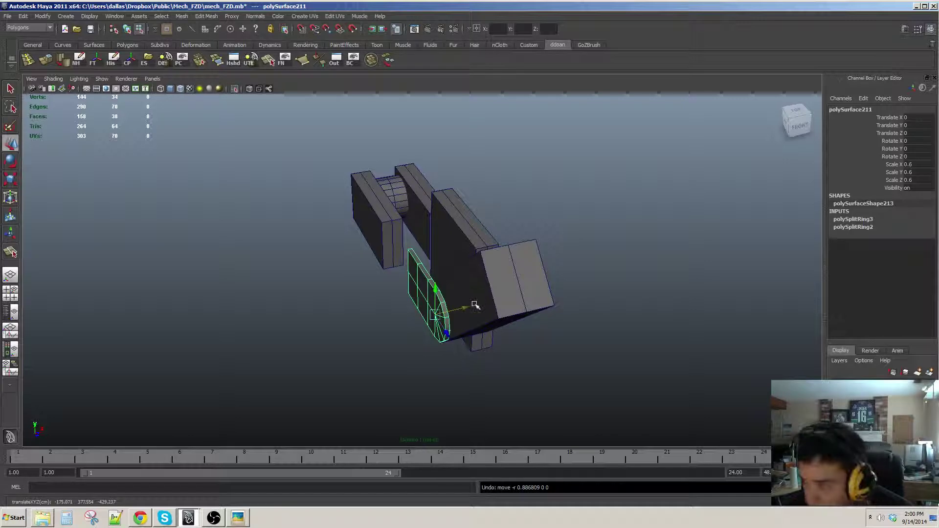
left_click_drag(474, 305, 528, 281, "alt")
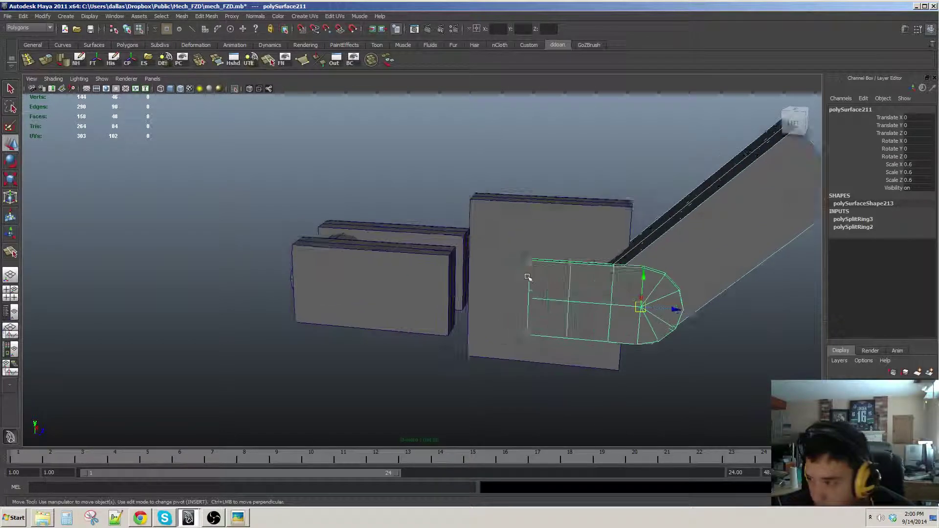
Step: Examine how the round-ended side plate lines up with the rear blocks and the cylinder between them, reselecting the plate
right_click_drag(528, 281, 552, 304, "alt")
left_click_drag(551, 304, 528, 292, "alt")
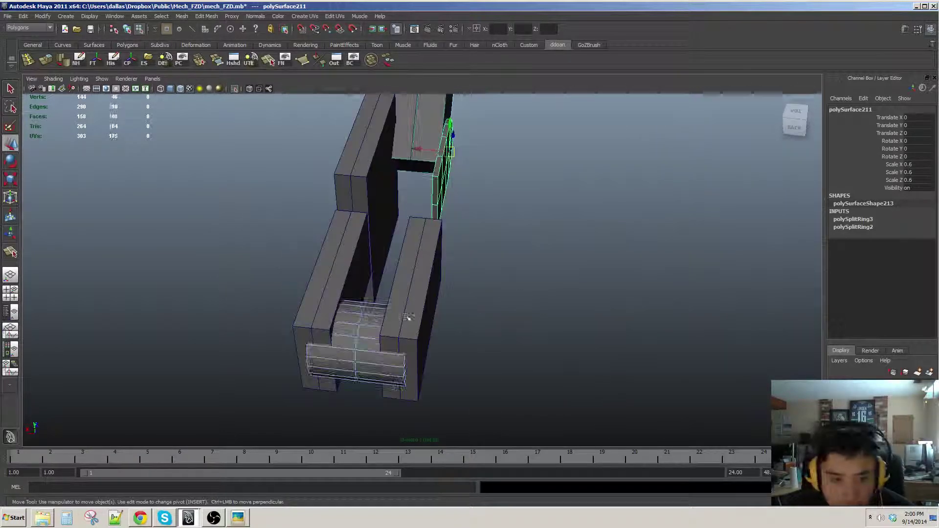
left_click_drag(405, 318, 378, 309, "alt")
left_click(378, 308)
left_click_drag(446, 287, 535, 301, "alt")
middle_click_drag(535, 301, 527, 274, "alt")
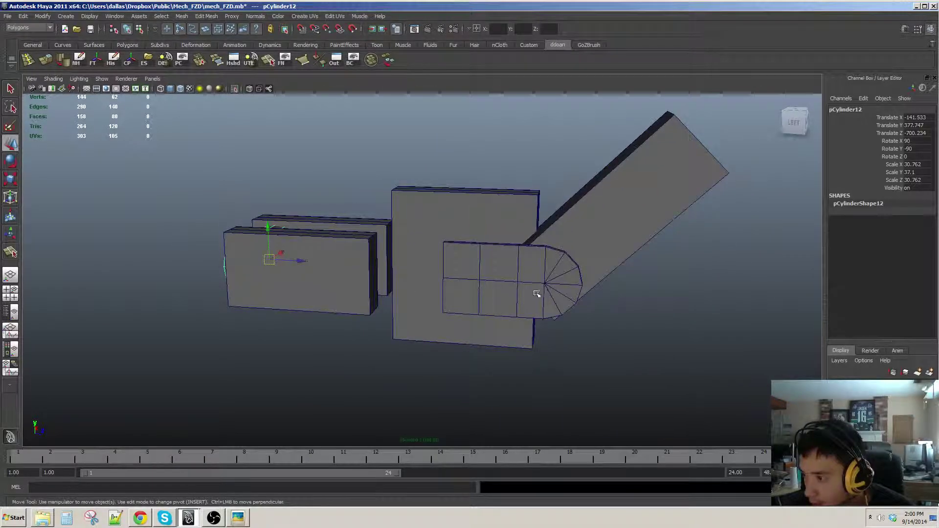
left_click(536, 293)
mouse_move(537, 293)
left_mouse_down("alt")
mouse_move(547, 305)
mouse_move(534, 308)
left_mouse_up("alt")
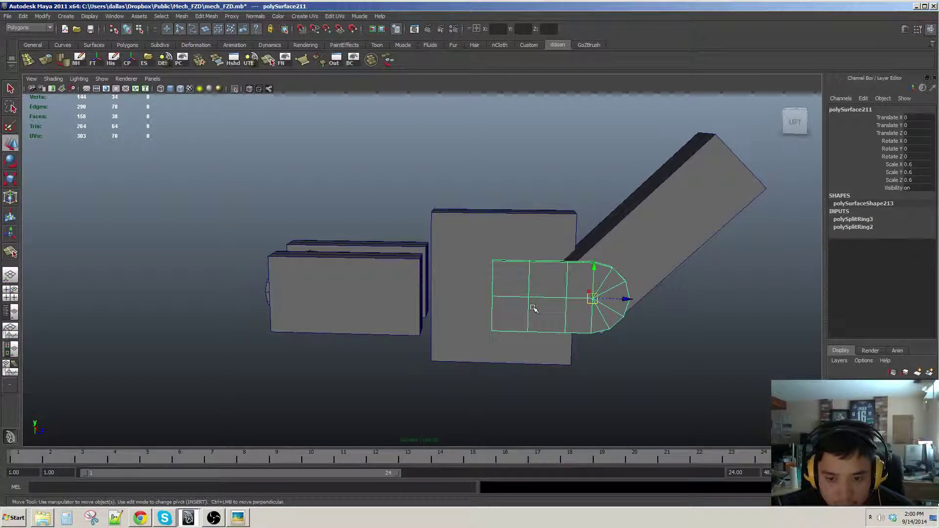
Step: Duplicate the side plate, rotate the copy 180 degrees about X, and move it back to just above the rear block
key("ctrl+d")
left_click_drag(626, 299, 539, 302)
key("e")
left_click_drag(496, 269, 570, 339)
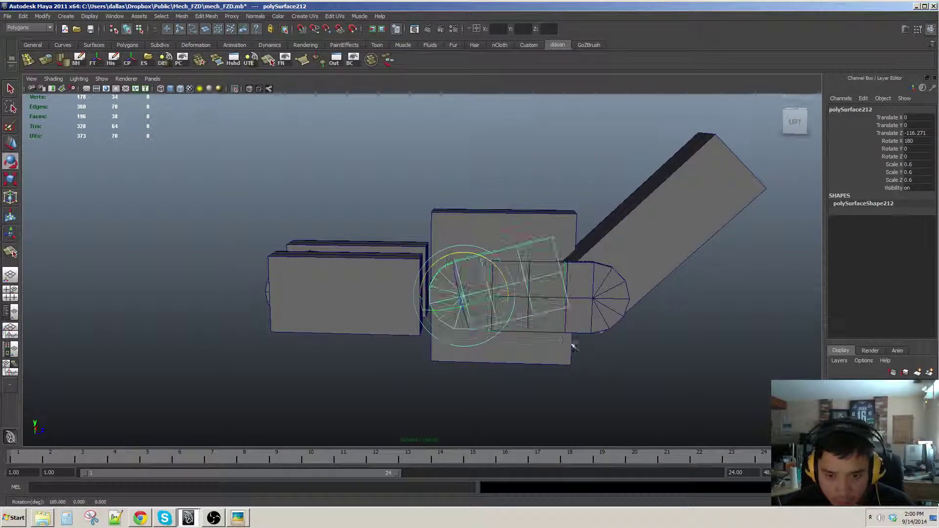
left_click_drag(501, 275, 440, 283)
key("w")
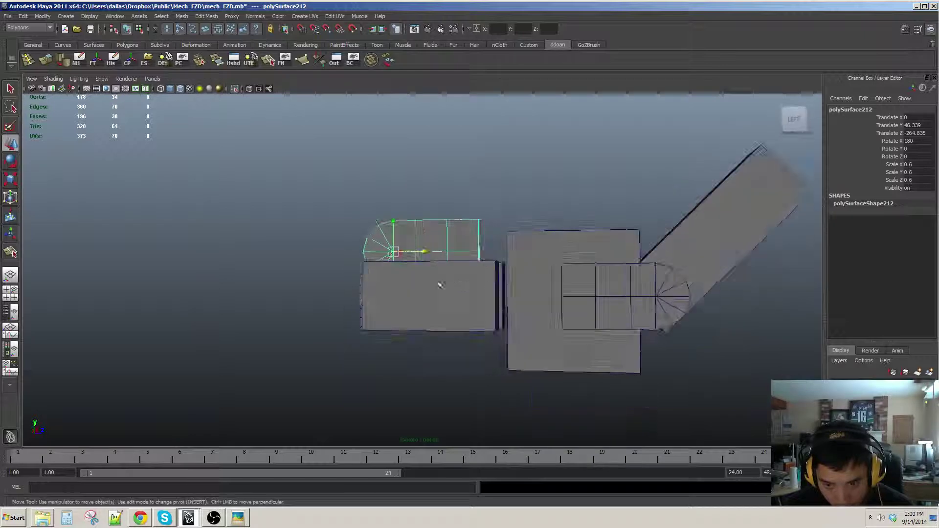
Step: Lower the original side plate along Y to a translate value of -22.042
left_click(680, 295)
middle_click_drag(680, 295, 637, 278, "alt")
left_click_drag(607, 243, 607, 265)
middle_click_drag(441, 245, 446, 251, "alt")
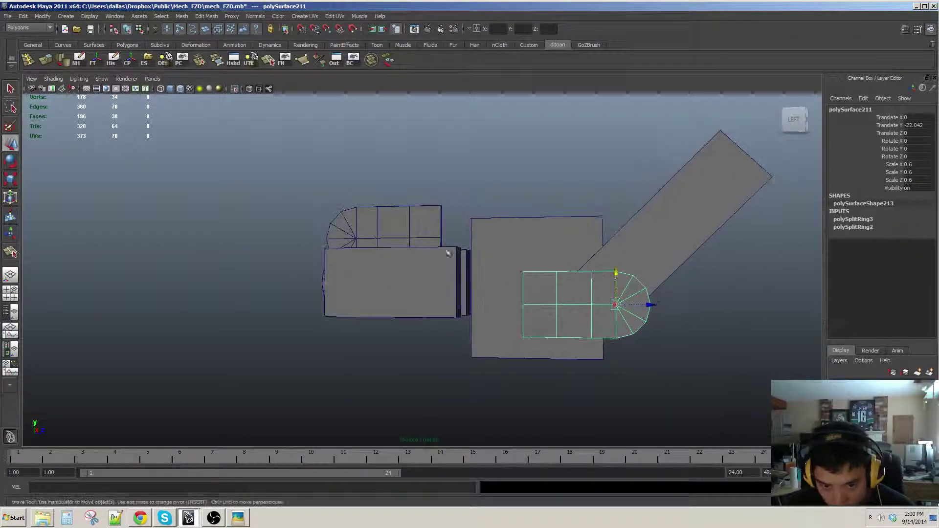
Step: Position the duplicated plate on the rear block's inner side at X 16.05, Y -0.25, Z -270.019, and delete the cylinder
left_click(401, 231)
left_click_drag(379, 254, 432, 267, "alt")
left_click_drag(409, 216, 394, 268)
left_click_drag(394, 268, 515, 364, "alt")
left_click(432, 327)
left_click(430, 334)
middle_click_drag(430, 341, 438, 333)
left_click_drag(438, 333, 481, 341, "alt")
left_click_drag(449, 348, 304, 390, "alt")
left_click(450, 320)
left_click(386, 357)
middle_click_drag(408, 337, 436, 348, "alt")
left_click_drag(435, 348, 369, 161, "alt")
Step: Extrude the two rear end faces of the original side plate backward toward the rear block
key("F11")
left_click(507, 332)
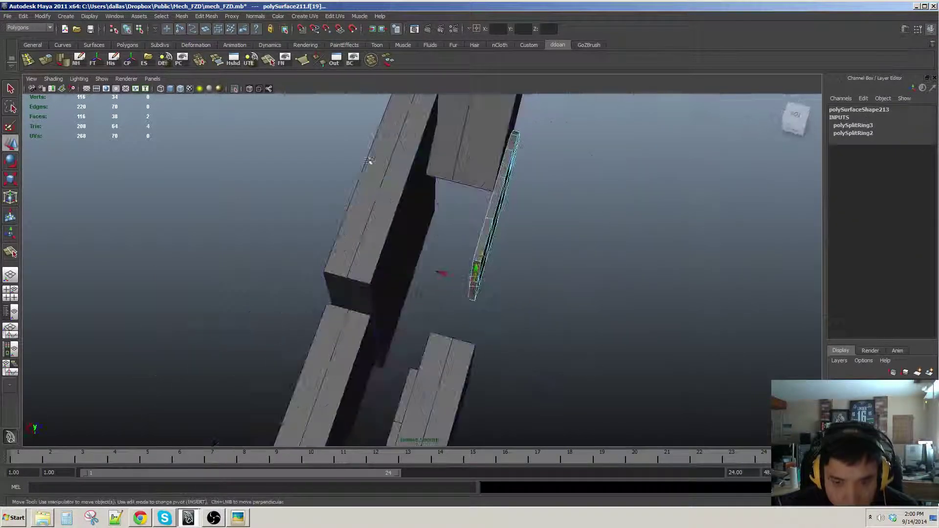
left_click(51, 61)
left_click_drag(509, 300, 441, 347, "alt")
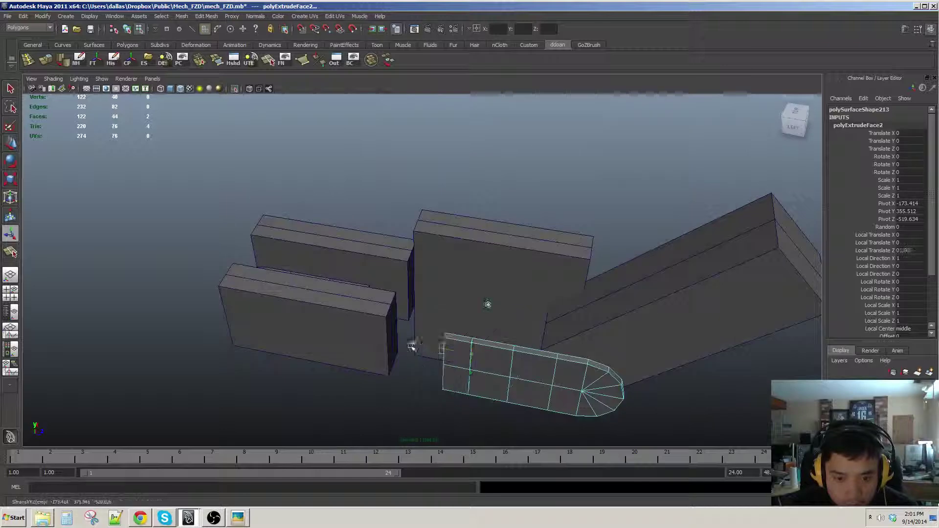
left_click_drag(384, 346, 383, 346)
left_click_drag(405, 326, 499, 336, "alt")
Step: Extrude the end faces again with local translate X 13.5 and Z 53.398, shifting them X 2.741 and Y 21.792 to meet the rear plate
key("ctrl+e")
left_click_drag(467, 300, 420, 277, "alt")
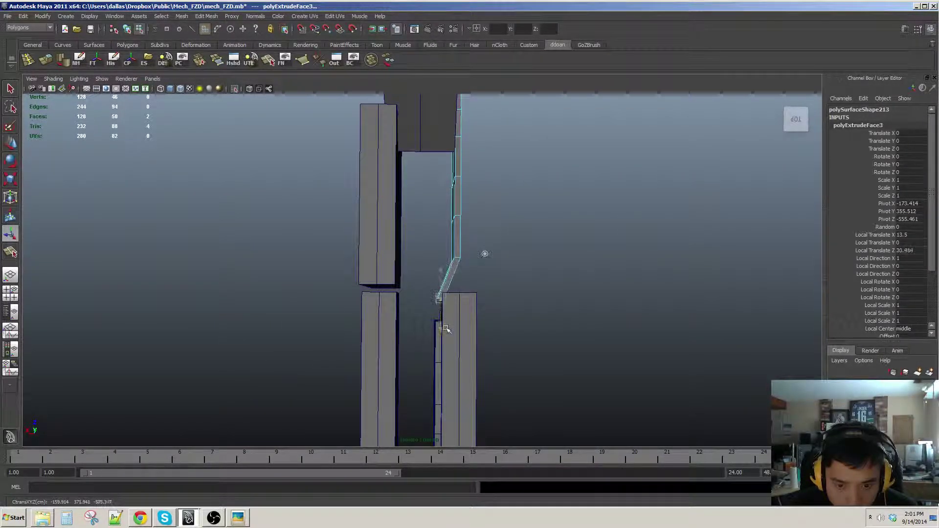
left_click_drag(446, 339, 421, 345, "alt")
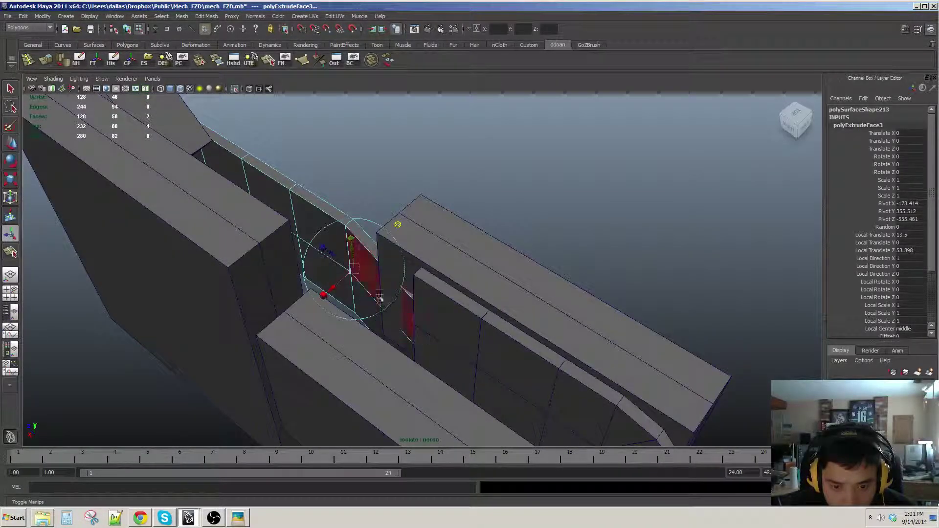
left_click_drag(379, 299, 397, 278, "alt")
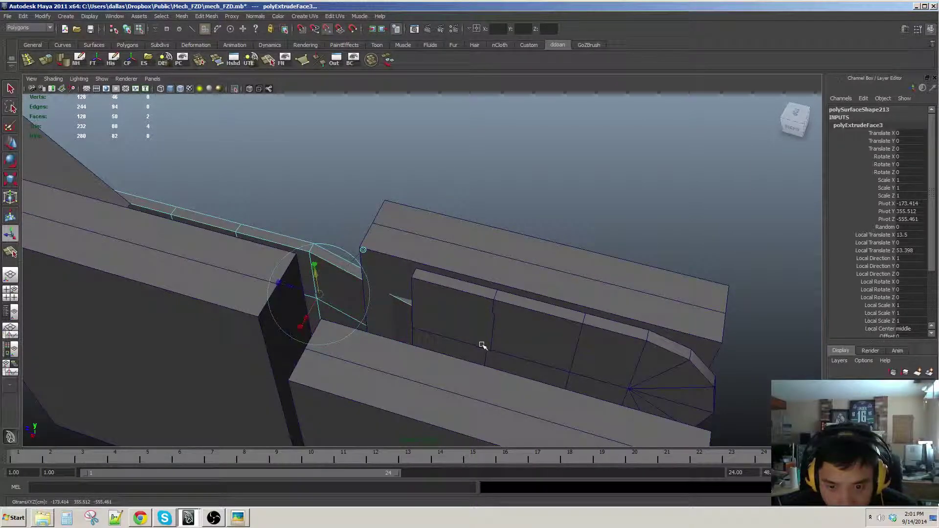
left_click_drag(510, 326, 419, 368, "alt")
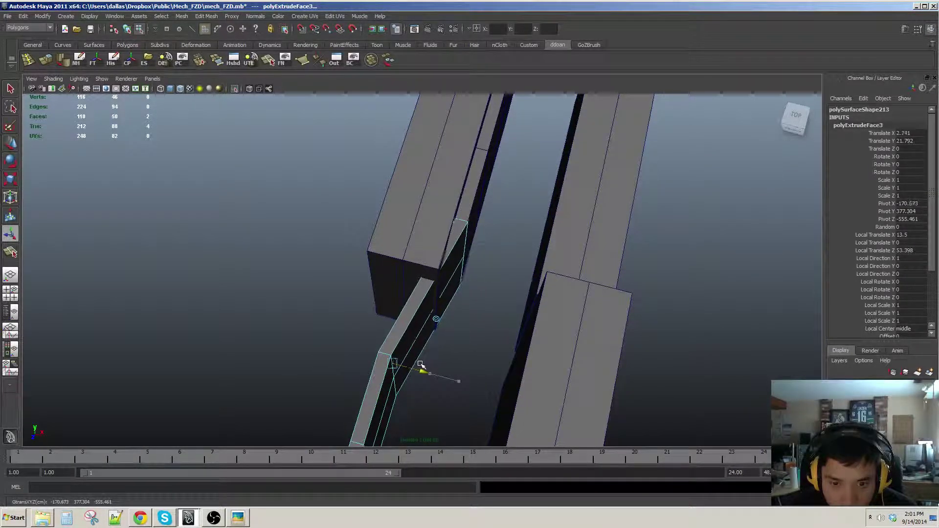
left_click_drag(423, 367, 543, 331, "alt")
Step: Move the vertex ring between the two extrusions inward along X until that section lines up with the rear plate
double_click(463, 324)
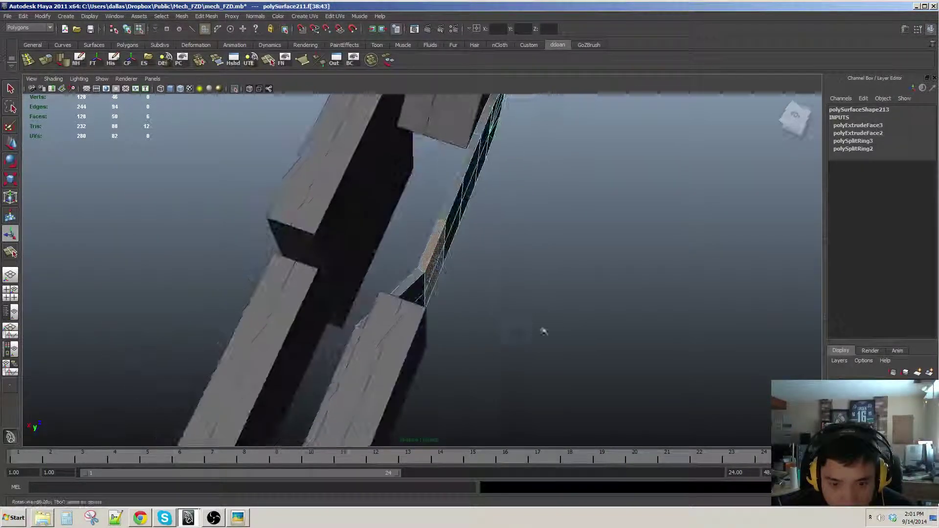
left_click_drag(475, 296, 396, 251, "alt")
key("F9")
left_click_drag(395, 252, 463, 272)
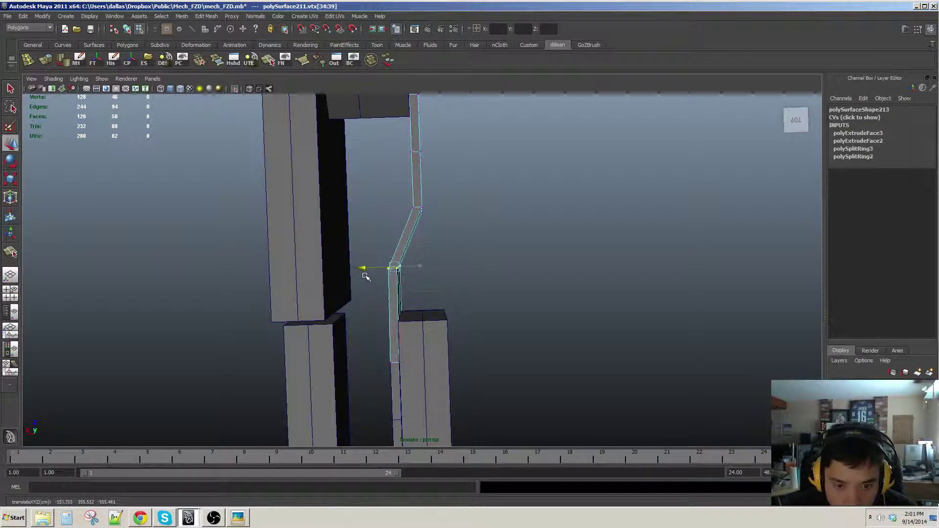
left_click_drag(365, 277, 446, 232, "alt")
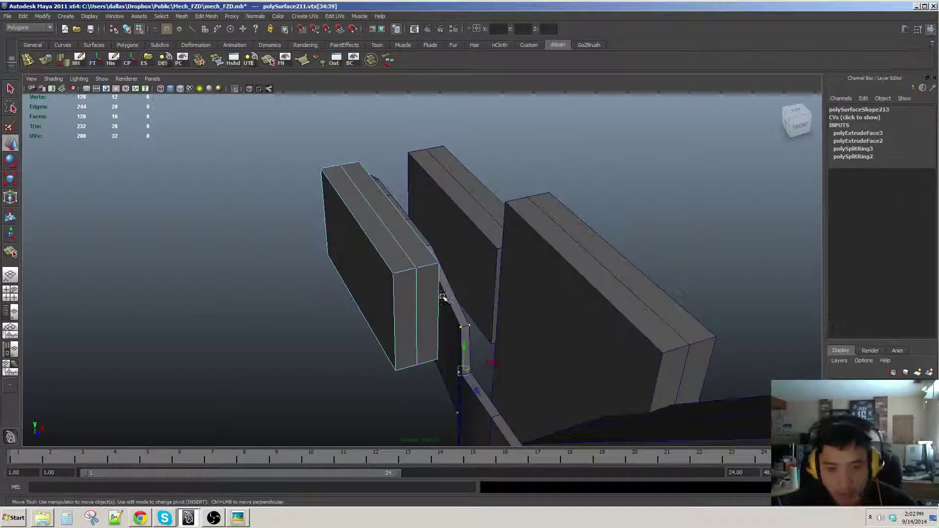
left_click(433, 295)
left_click_drag(432, 295, 483, 277, "alt")
left_click(102, 79)
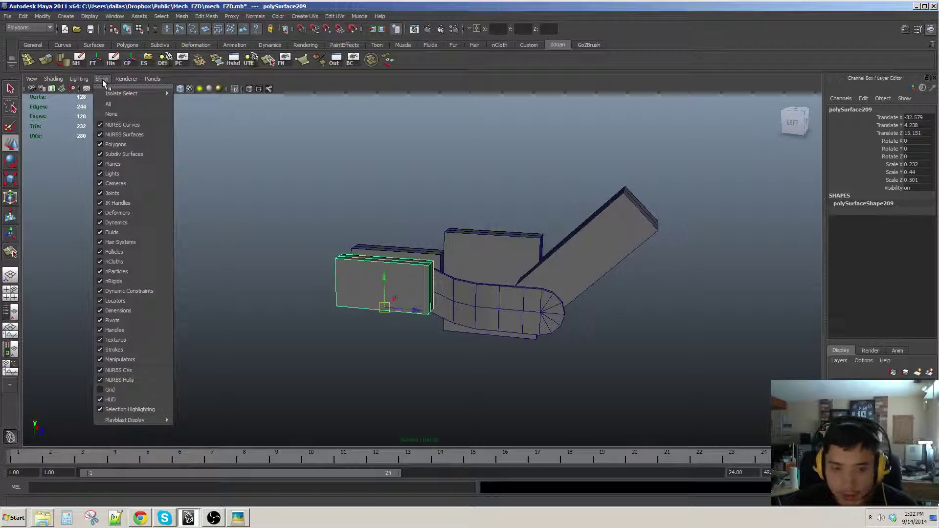
left_click(391, 218)
right_click_drag(392, 218, 442, 254, "alt")
Step: Select the front connector arm and the rear round-ended plate, and isolate only these two pieces in the viewport
left_click(446, 270)
left_click_drag(442, 253, 394, 296, "alt")
left_click(459, 306)
left_click(421, 223)
left_click(101, 78)
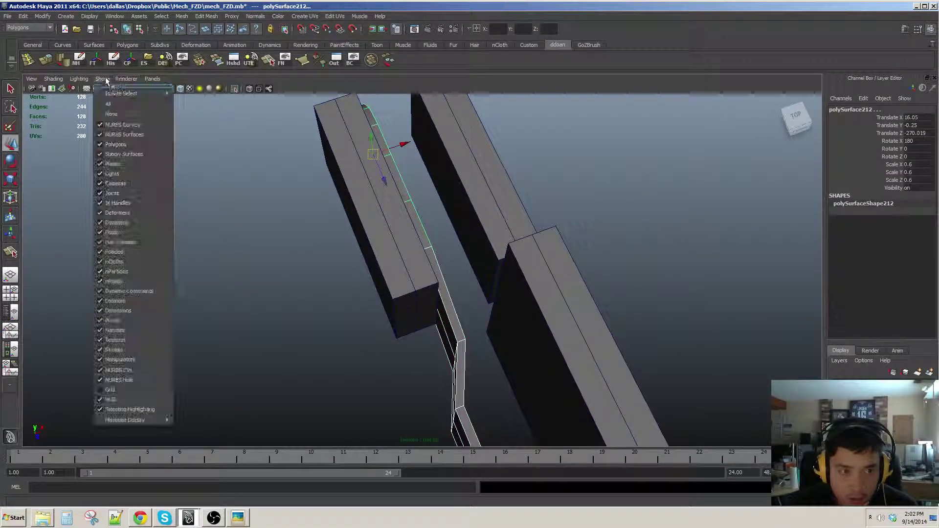
mouse_move(120, 94)
left_click(210, 96)
left_click(101, 79)
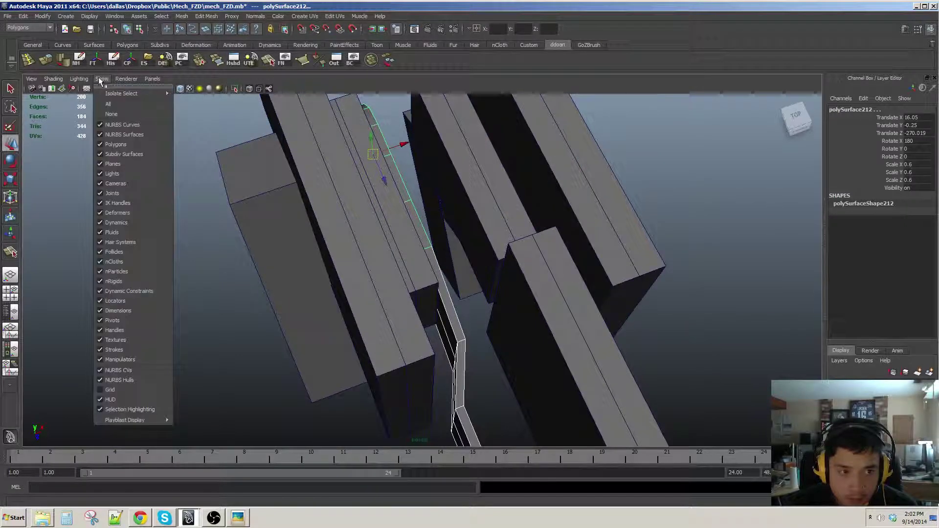
left_click(184, 99)
left_click(325, 126)
Step: Pull the front arm's end vertices away from the rear plate and delete the arm's two end cap faces
right_click_drag(324, 126, 419, 318, "alt")
left_click(434, 275)
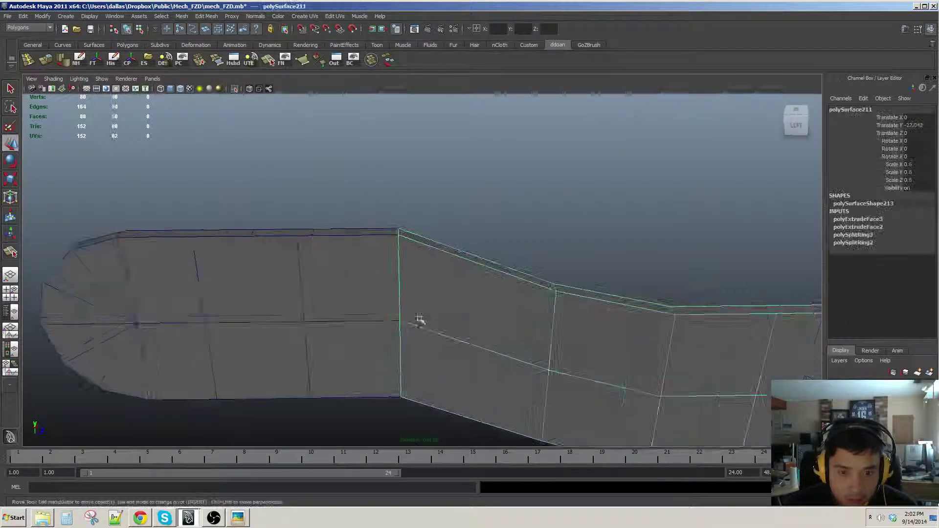
left_click_drag(419, 318, 417, 256, "alt")
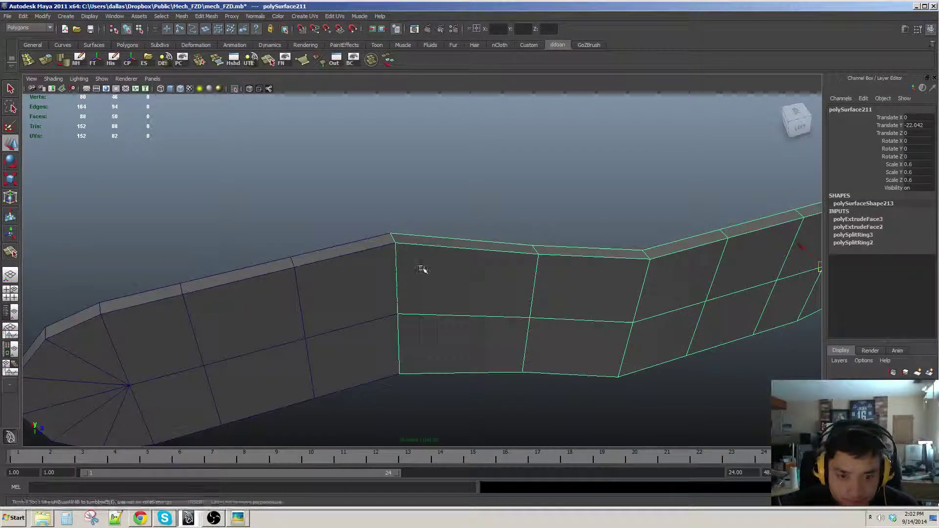
right_click_drag(423, 269, 386, 267)
left_click_drag(348, 190, 449, 433)
left_click_drag(413, 312, 462, 301)
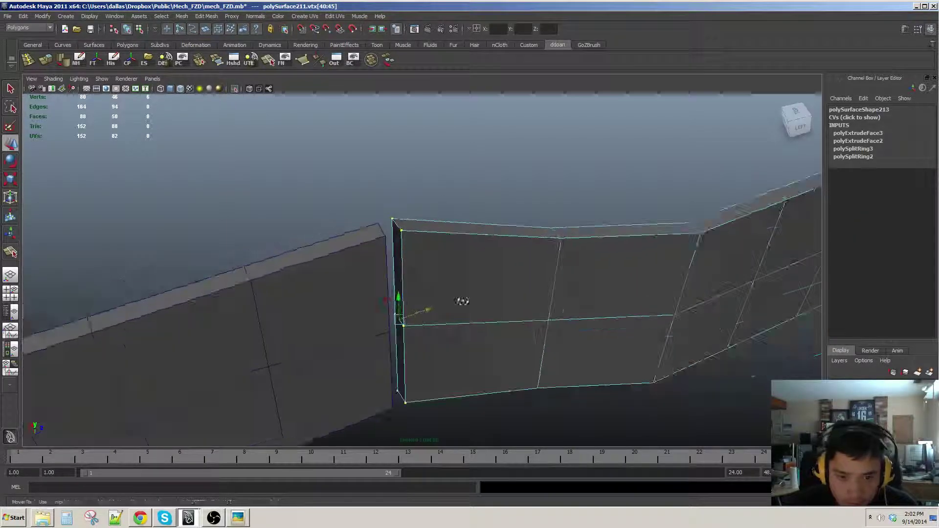
left_click(400, 354, "shift")
left_click_drag(461, 346, 385, 274, "alt")
key("Delete")
Step: Delete the two end cap faces of the rear plate that face the front arm
left_click(386, 274)
key("F11")
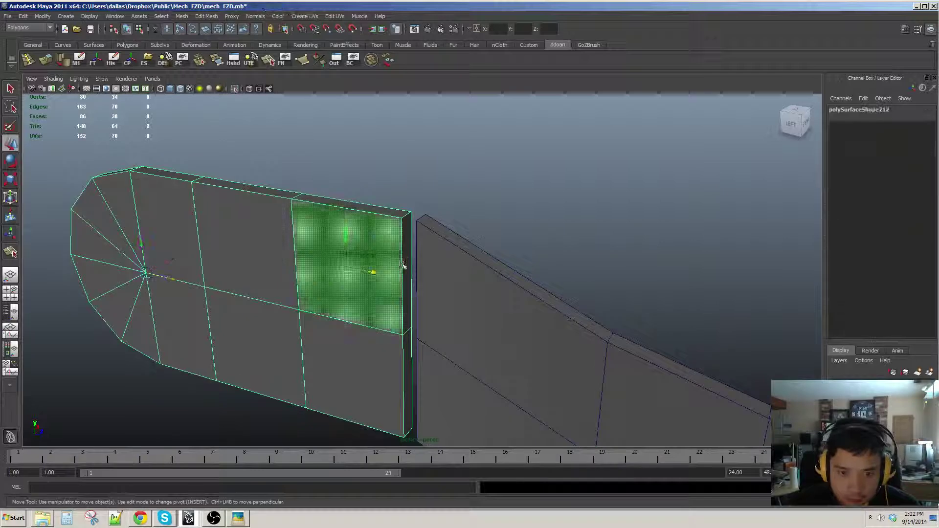
left_click(409, 354)
key("Delete")
left_click_drag(475, 355, 471, 342, "alt")
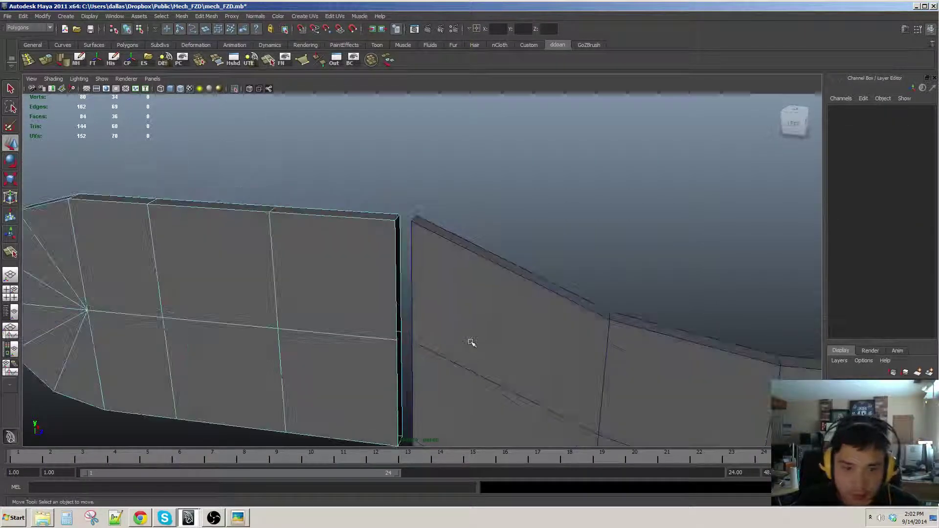
Step: Snap the front arm's open end vertices onto the matching corner and middle vertices of the rear plate, and return to object mode
left_click(435, 224)
key("F9")
left_click(412, 223)
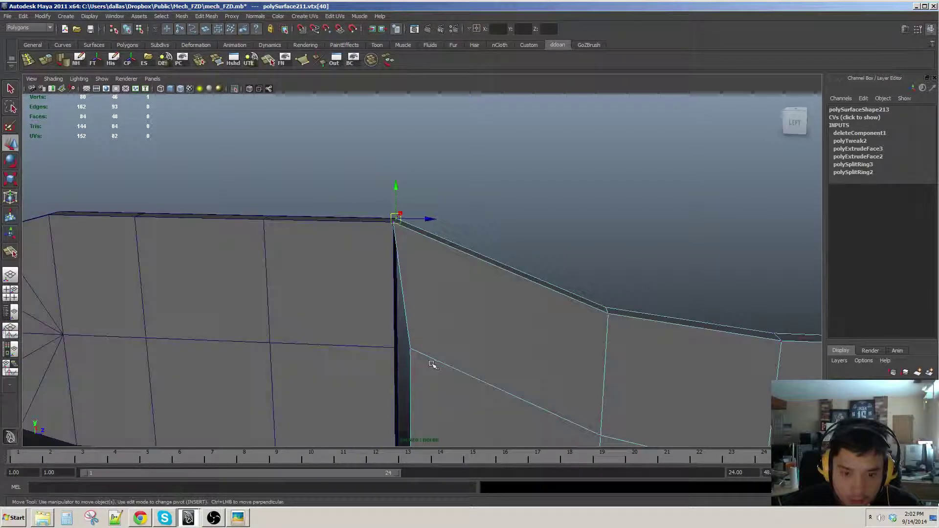
left_click_drag(431, 365, 496, 360, "alt")
left_click(406, 335)
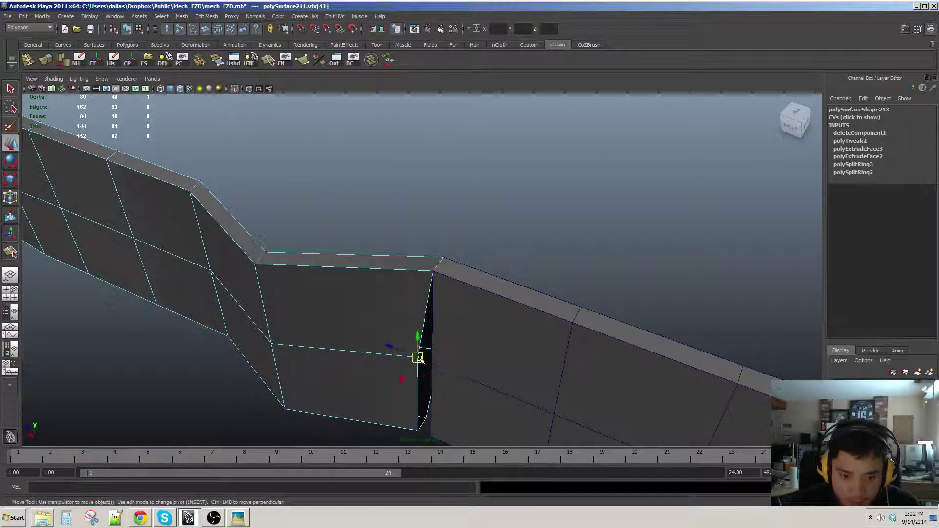
left_click_drag(463, 403, 401, 347, "alt")
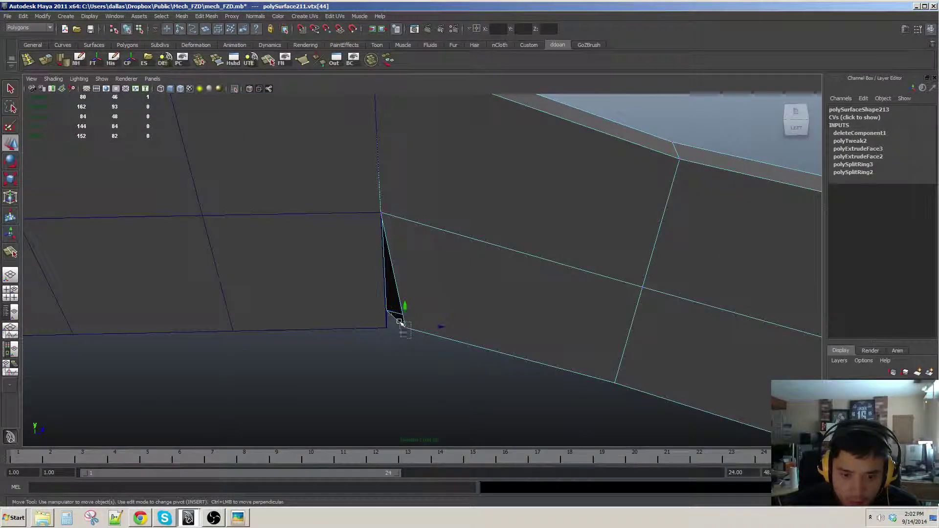
right_click_drag(396, 331, 327, 293, "alt")
left_click_drag(327, 293, 438, 254, "alt")
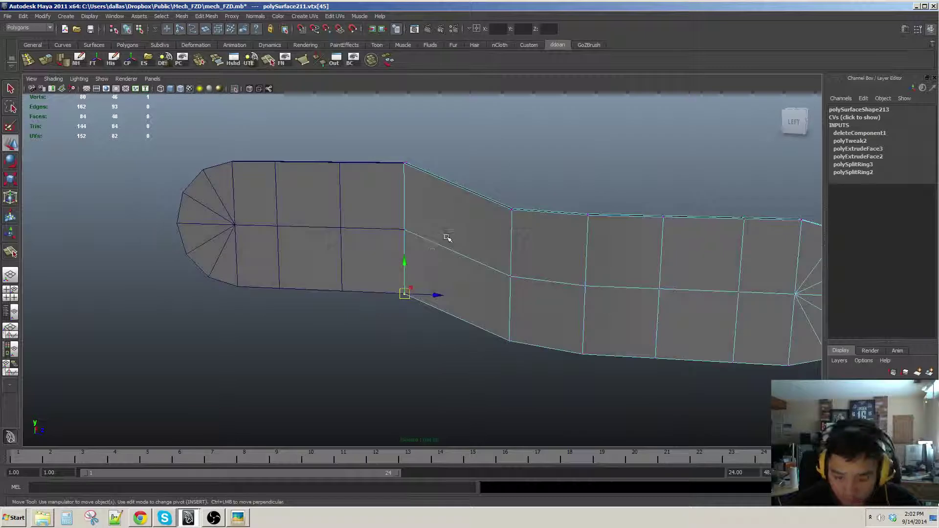
left_click(447, 237)
right_click_drag(448, 238, 413, 234, "alt")
left_click_drag(413, 234, 440, 240, "alt")
right_click_drag(440, 239, 477, 245, "alt")
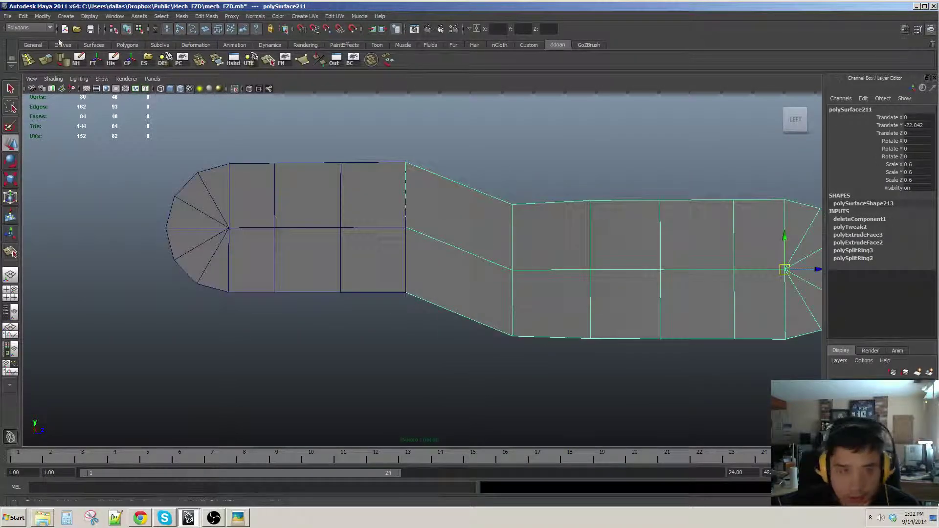
Step: Raise the vertex ring at the arm's bend along Y, undoing the first large move and settling on a smaller rise
left_click(28, 61)
left_click_drag(401, 293, 527, 216, "alt")
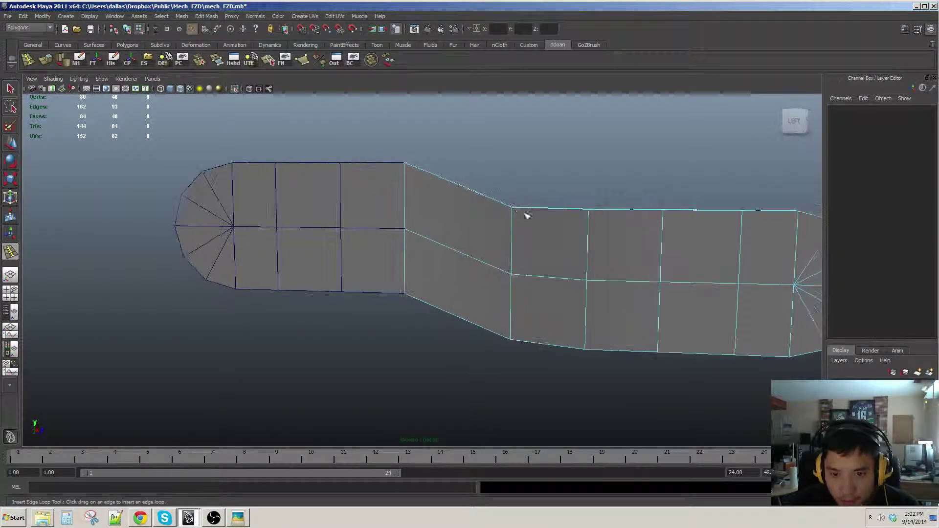
key("F9")
left_click_drag(488, 182, 532, 397)
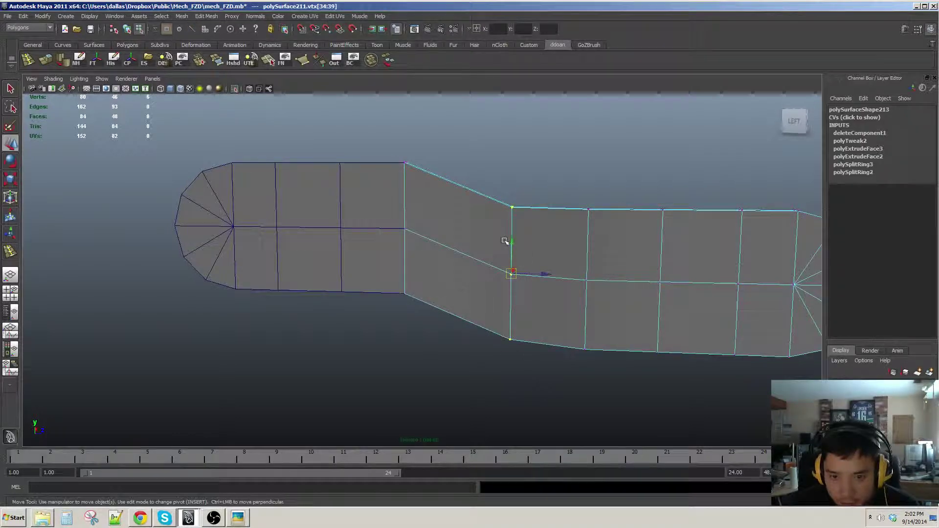
left_click_drag(508, 234, 508, 208)
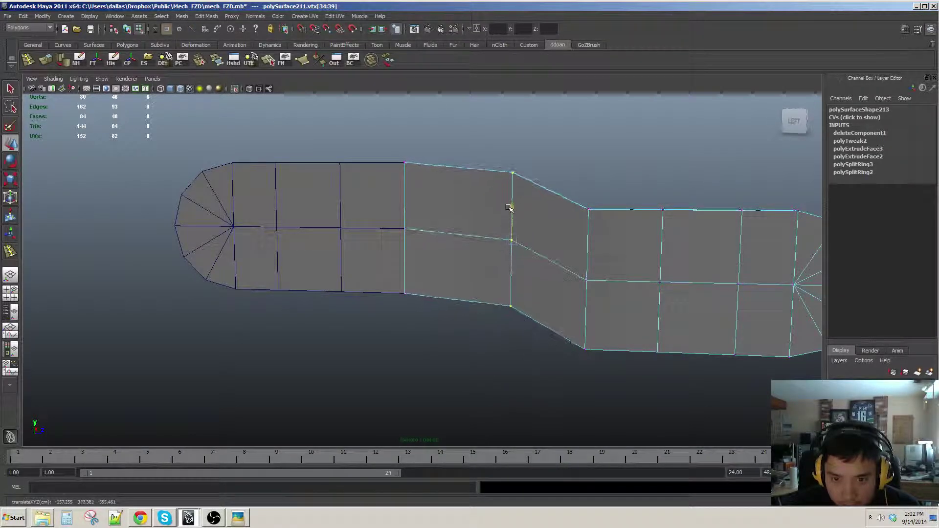
key("ctrl+z")
right_click_drag(582, 251, 565, 262, "alt")
left_click_drag(565, 262, 518, 284, "alt")
Step: Insert an edge loop midway across the arm segment adjoining the rear plate, and select the new loop's vertices with the Move tool active
key("ctrl+e")
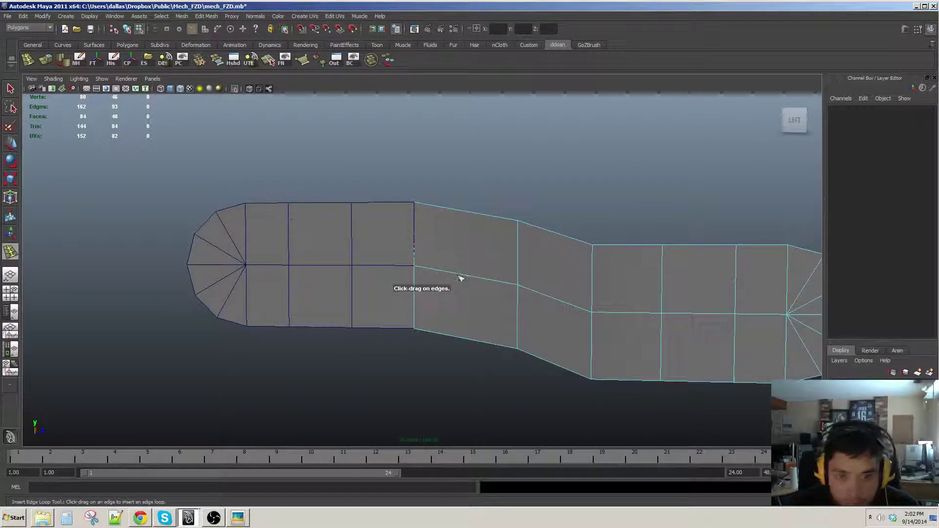
left_click(461, 274)
left_click_drag(461, 275, 473, 238, "alt")
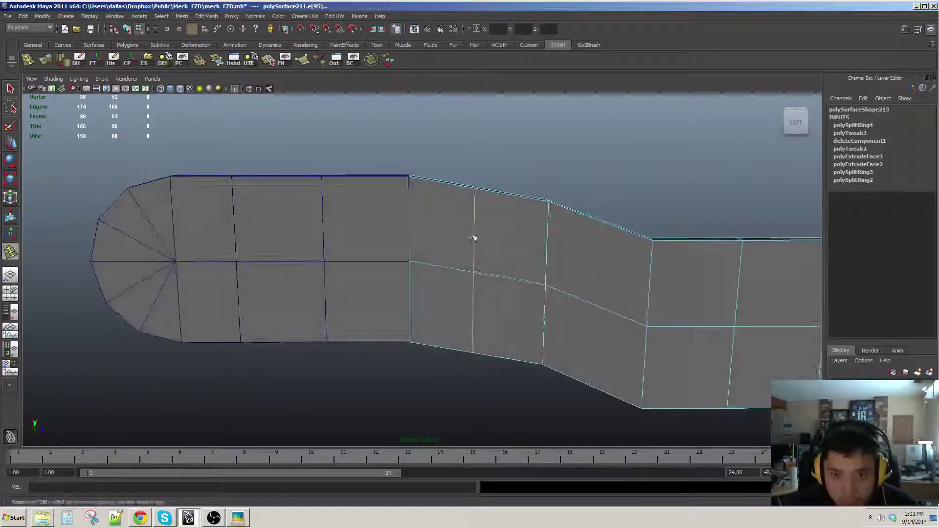
key("w")
key("ctrl+F9")
left_click_drag(503, 350, 504, 344, "alt")
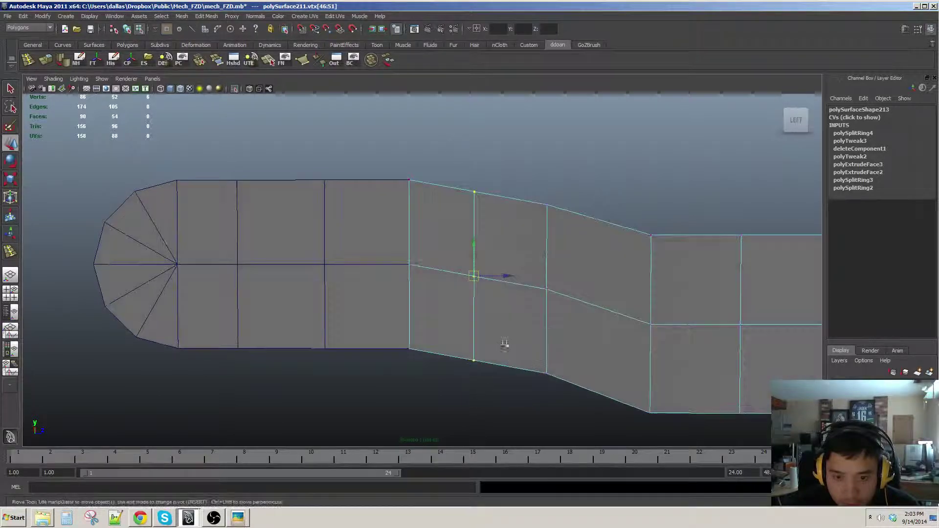
left_click_drag(471, 234, 362, 332, "alt")
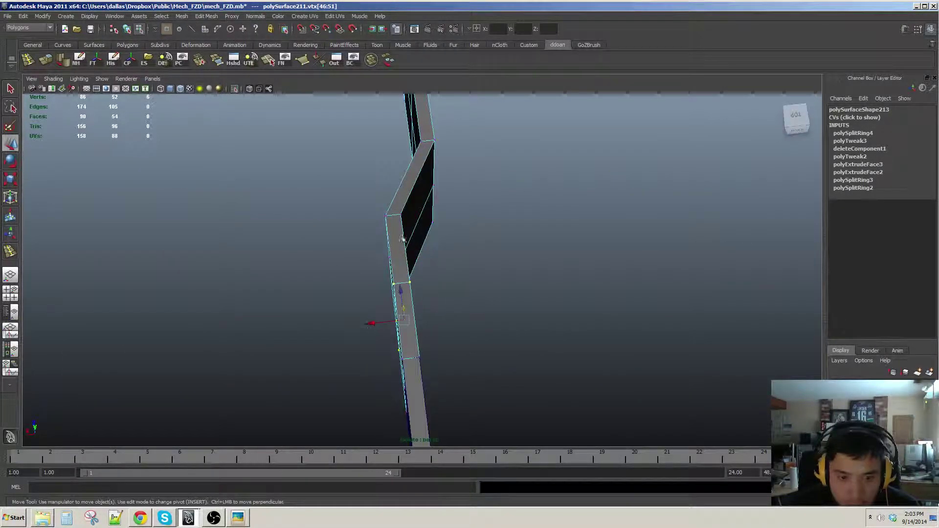
Step: Shift the bend's vertex ring sideways along X so the arm steps over more gradually, and return to object mode
left_click_drag(402, 238, 396, 247, "alt")
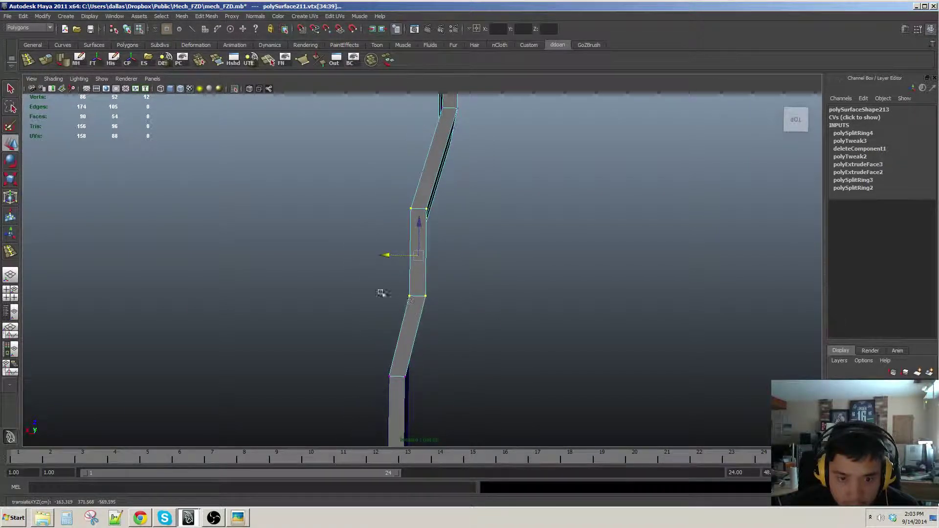
left_click_drag(398, 294, 386, 293)
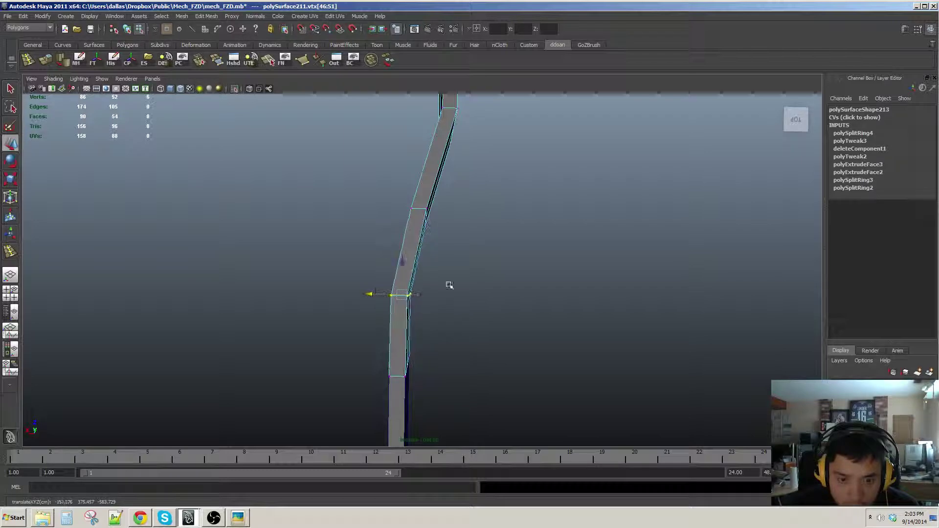
left_click_drag(448, 285, 465, 237, "alt")
left_click(497, 258)
key("F8")
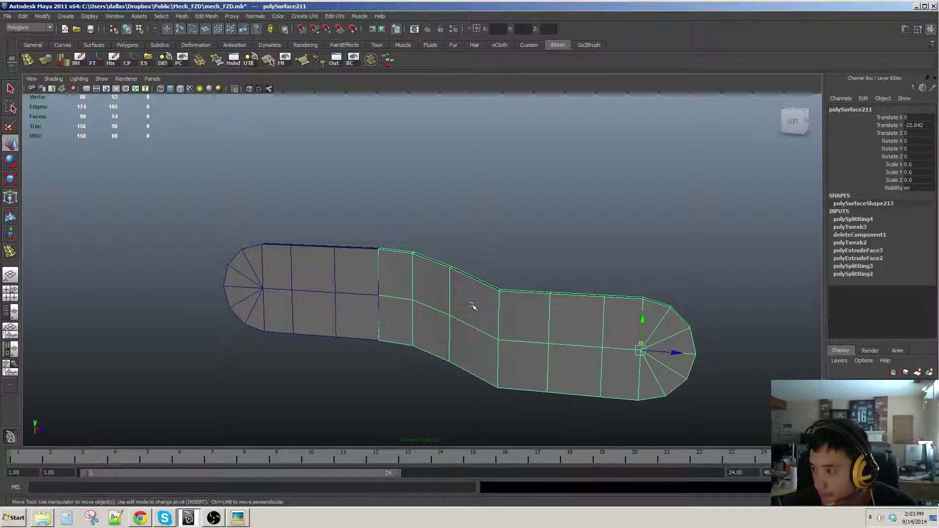
Step: Select the front arm and the rear plate together and combine them into one mesh
right_click_drag(469, 304, 332, 191, "alt")
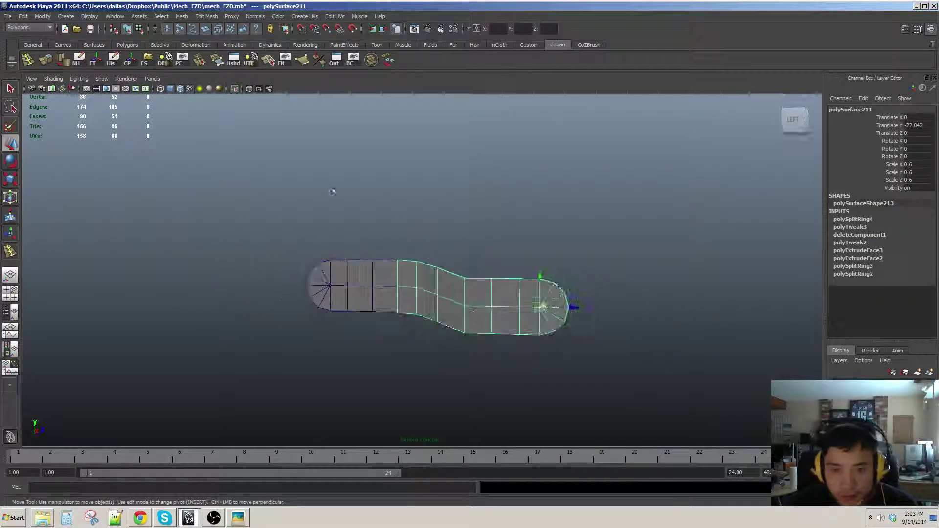
left_click(362, 295, "shift")
left_click_drag(374, 288, 394, 329, "alt")
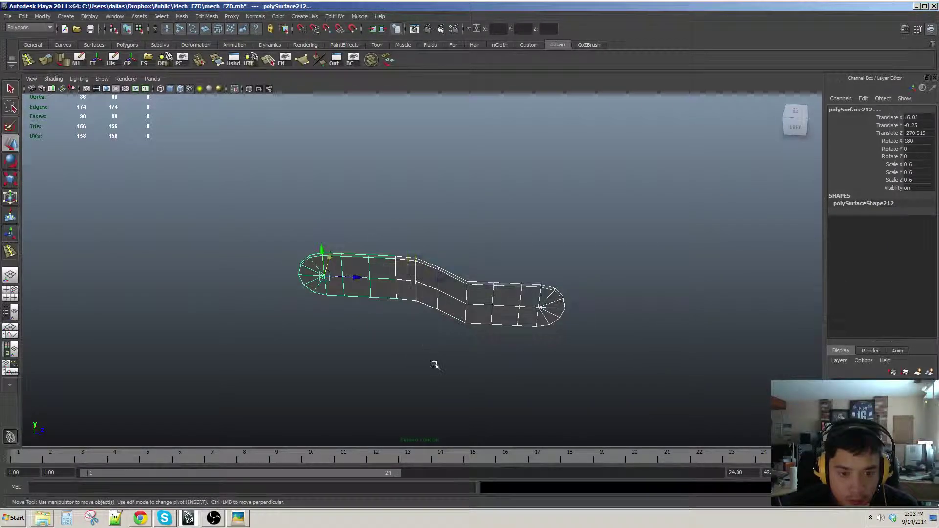
right_click_drag(407, 275, 371, 272)
key("F8")
left_click(369, 260)
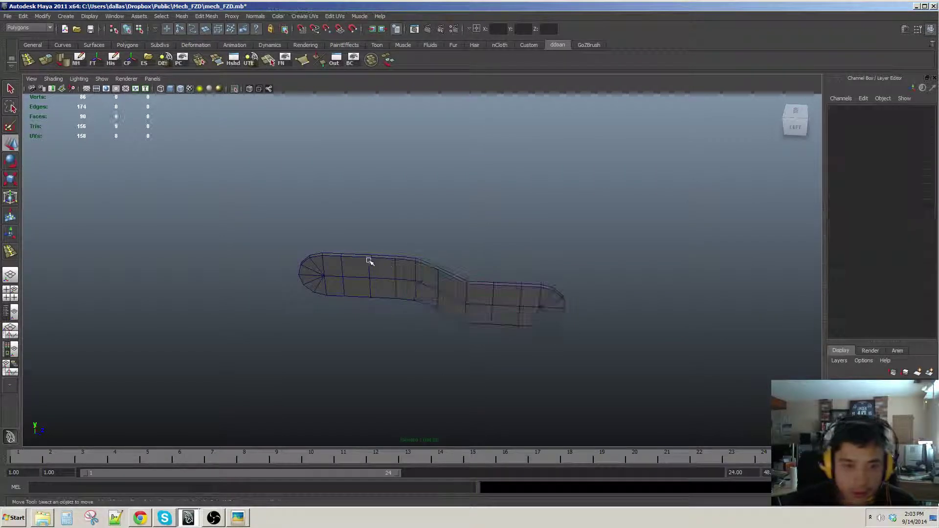
left_click(371, 263)
left_click(457, 272, "shift")
left_click(182, 16)
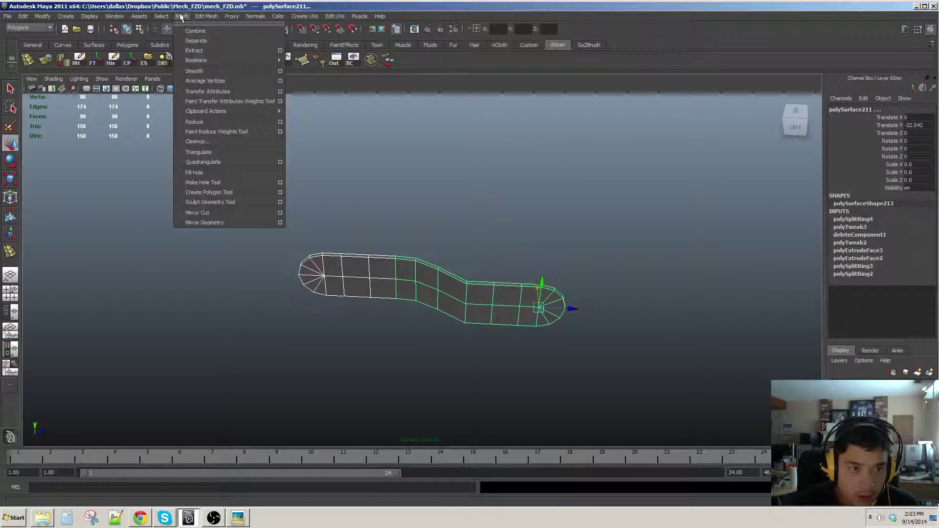
left_click(188, 30)
Step: Merge the overlapping seam vertices of the combined arm, and return to object mode
left_click(413, 241)
left_click(419, 279)
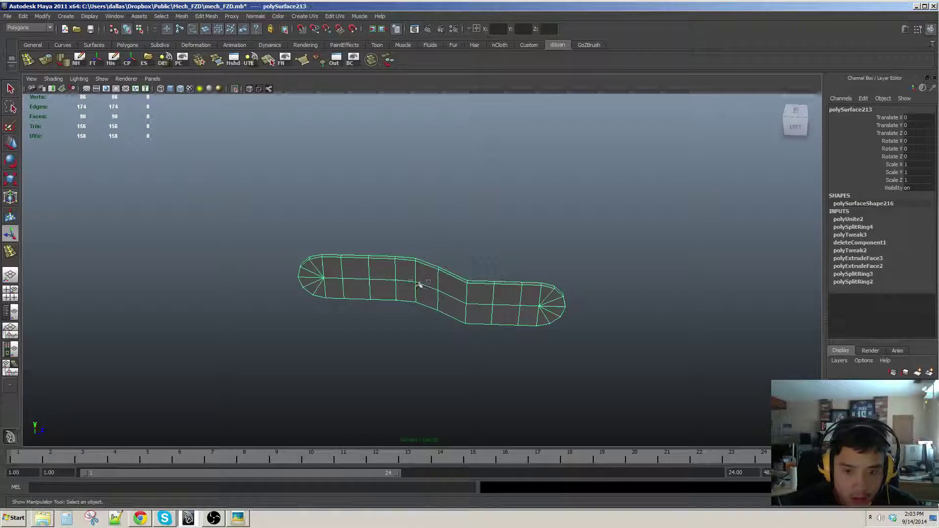
key("t")
key("F9")
left_click(198, 63)
left_click_drag(342, 259, 419, 293, "alt")
key("F8")
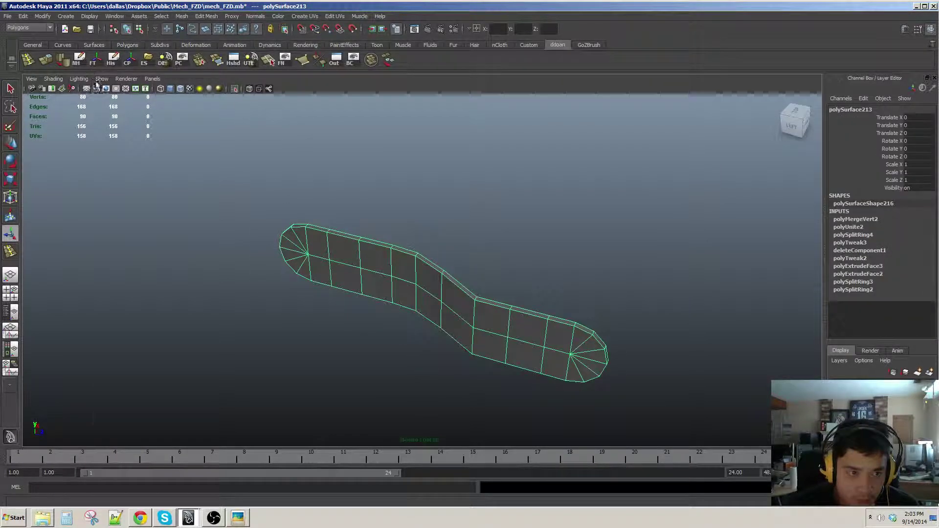
Step: Leave isolation to show the whole mech, and delete the small placeholder slab between the two large rear plates
left_click(99, 79)
left_click(210, 98)
left_click_drag(394, 230, 462, 267, "alt")
left_click(410, 293)
left_click_drag(411, 293, 391, 255, "alt")
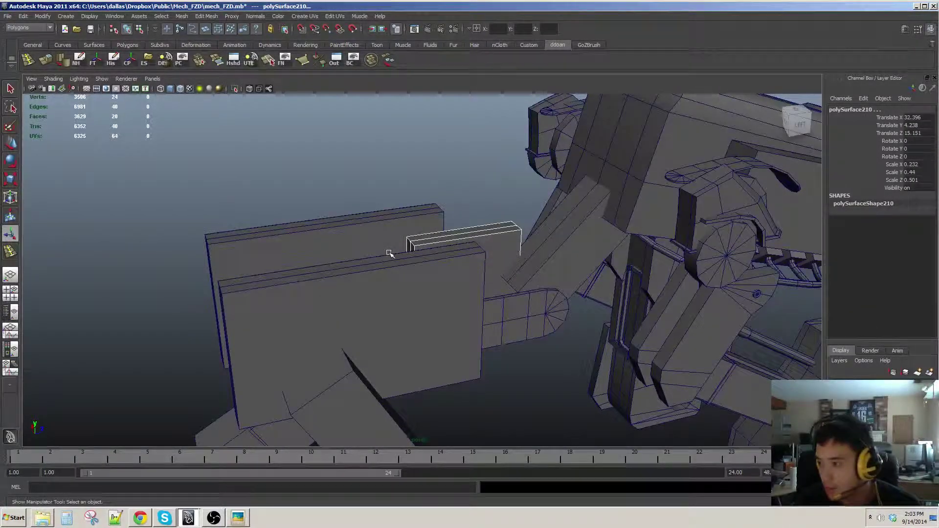
key("Delete")
Step: Raise the joined connector arm along Y to a Translate Y of 20.391, between the body and the rear plates
left_click_drag(437, 276, 575, 317, "alt")
left_click(557, 268)
left_click_drag(557, 269, 464, 315, "alt")
left_click(562, 299)
left_click_drag(180, 120, 492, 251, "alt")
left_click(440, 146)
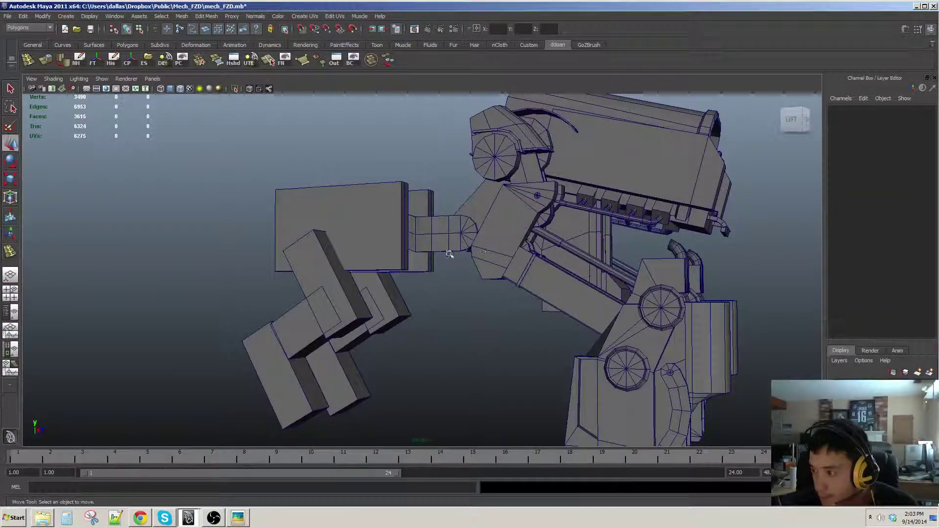
left_click_drag(408, 262, 519, 244, "alt")
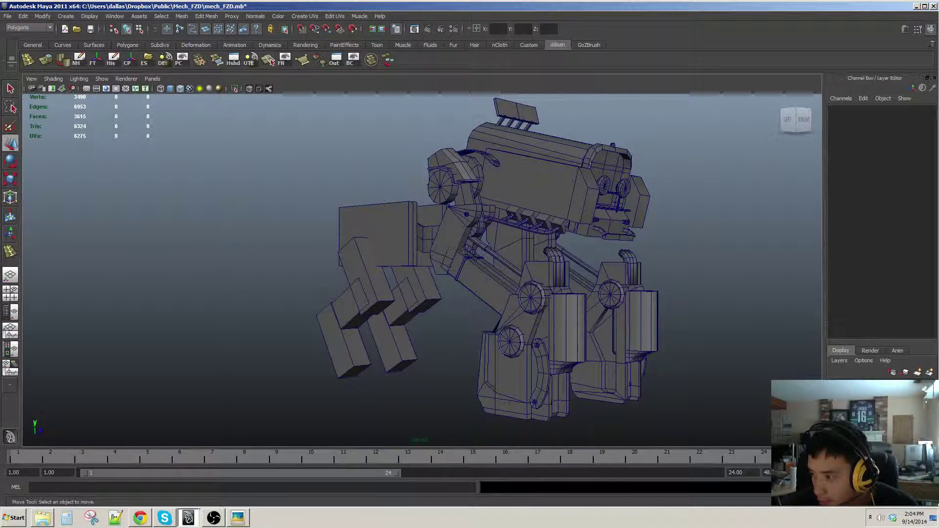
Step: Try to mirror a duplicate of the arm by moving it to Translate X 41.833 and setting Scale X to -1
left_click_drag(485, 292, 529, 318, "alt")
scroll(457, 238, "up", 4)
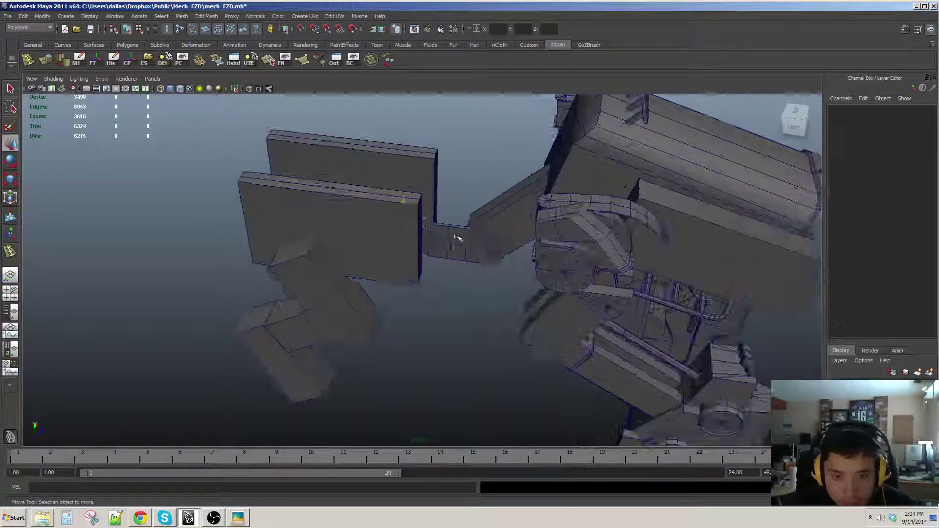
left_click(458, 238)
left_click_drag(457, 238, 552, 294, "alt")
key("ctrl+d")
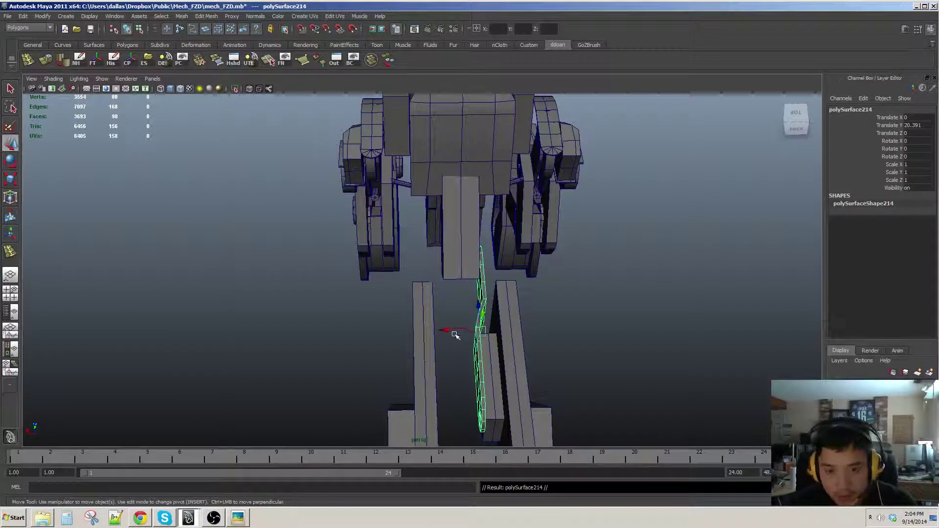
left_click_drag(455, 335, 433, 331)
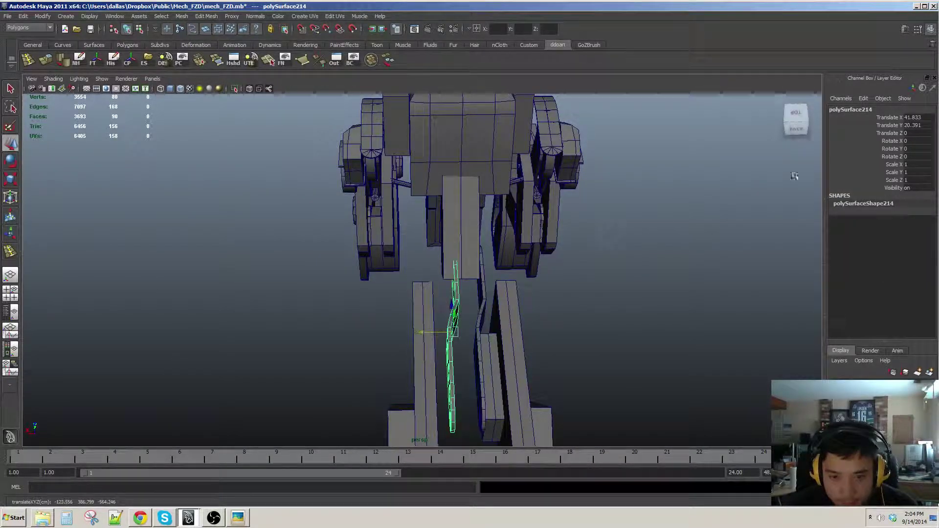
left_click(913, 164)
type("-1")
key("Return")
left_click_drag(508, 283, 497, 331, "alt")
left_click(500, 305)
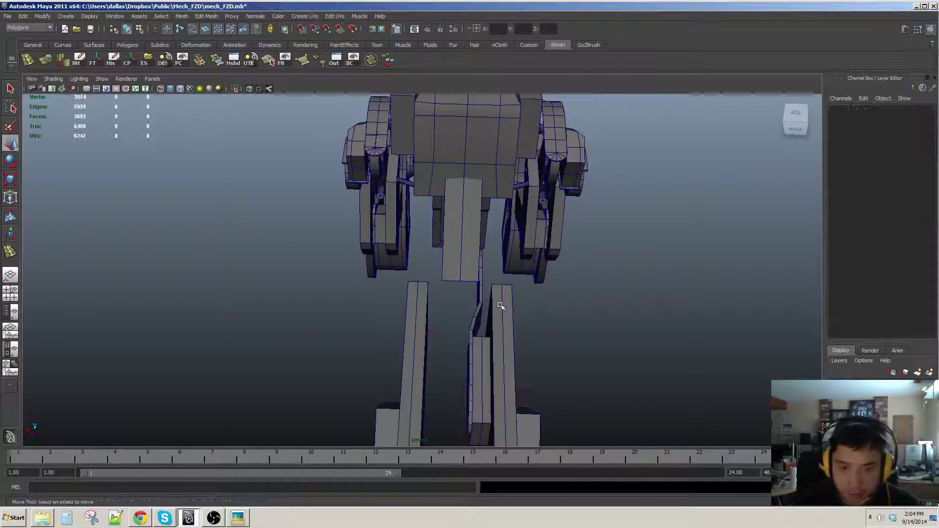
Step: Duplicate the arm, move the copy's pivot to the body's center line and mirror it with Scale X -1
left_click(474, 303)
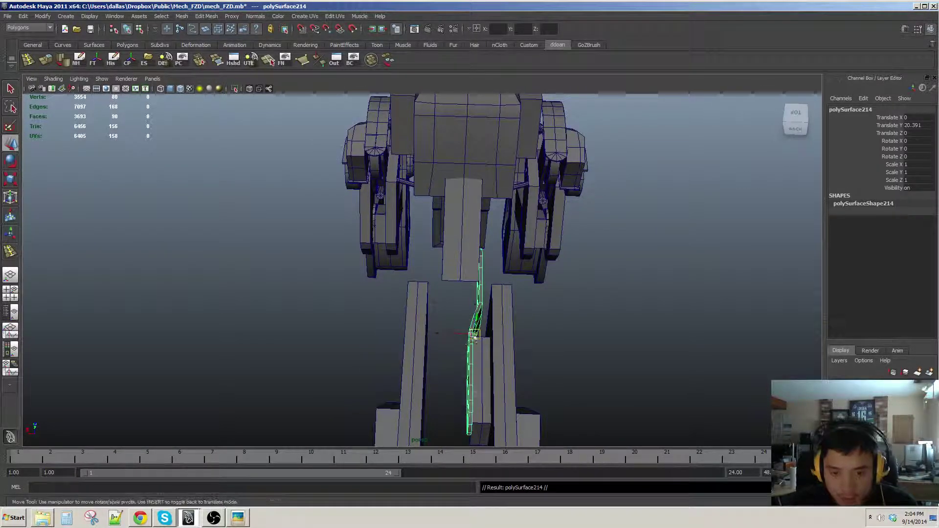
left_click_drag(474, 338, 473, 337)
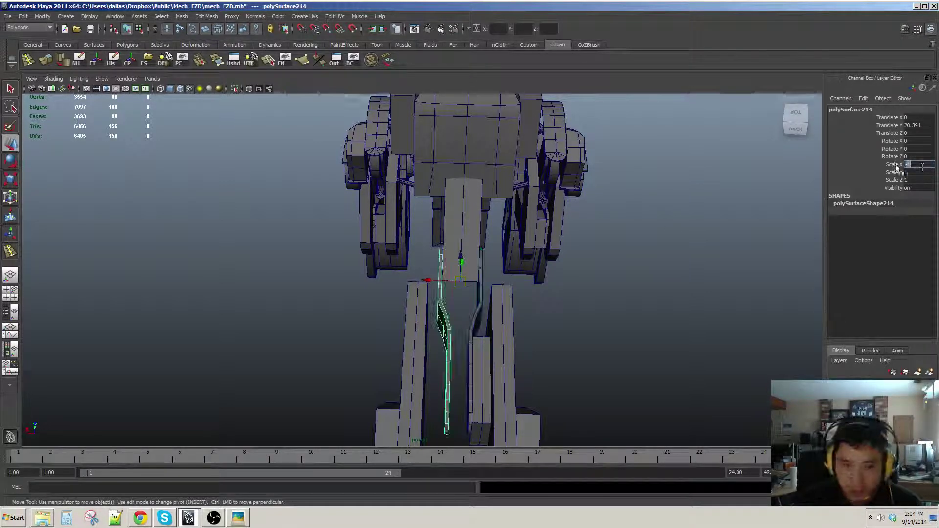
left_click(645, 239)
left_click_drag(645, 239, 484, 276, "alt")
left_click(484, 291)
left_click(394, 232)
left_click(457, 316)
left_click(482, 299)
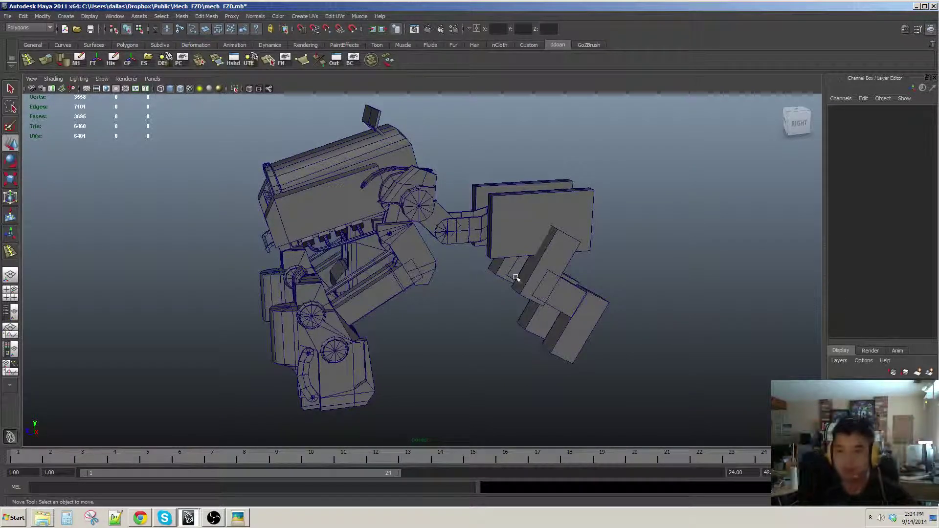
Step: Select the mirrored copy of the arm and delete it
left_click_drag(474, 246, 469, 216, "alt")
left_click(467, 215)
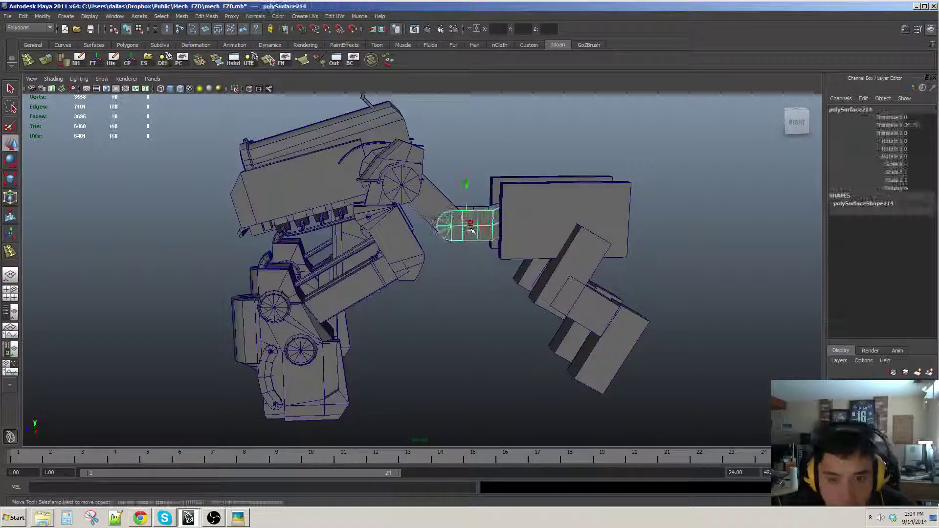
right_click_drag(467, 216, 557, 245, "alt")
left_click_drag(557, 244, 479, 230, "alt")
Step: Delete the two unneeded edge loops across the straight front segment of the original arm
left_click(498, 286)
left_click(539, 240)
left_click(488, 223)
double_click(507, 240)
key("ctrl+Delete")
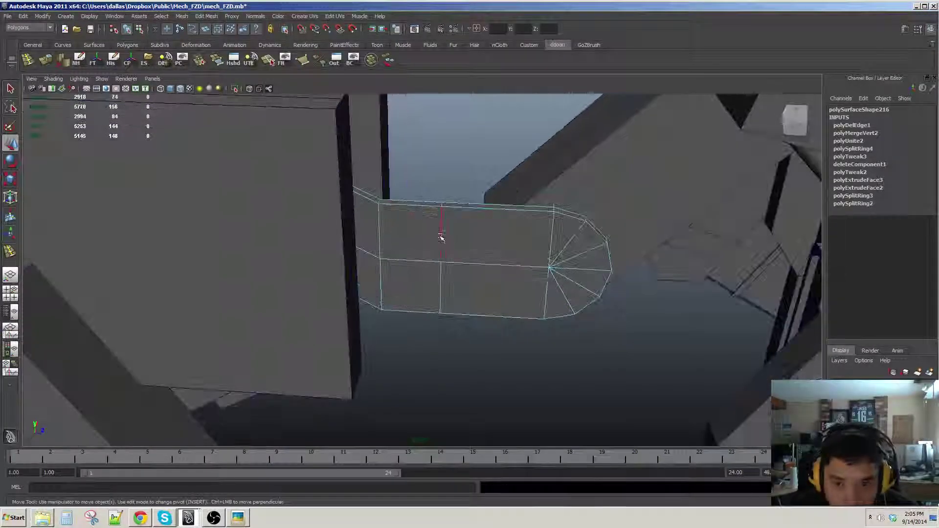
left_click(163, 60)
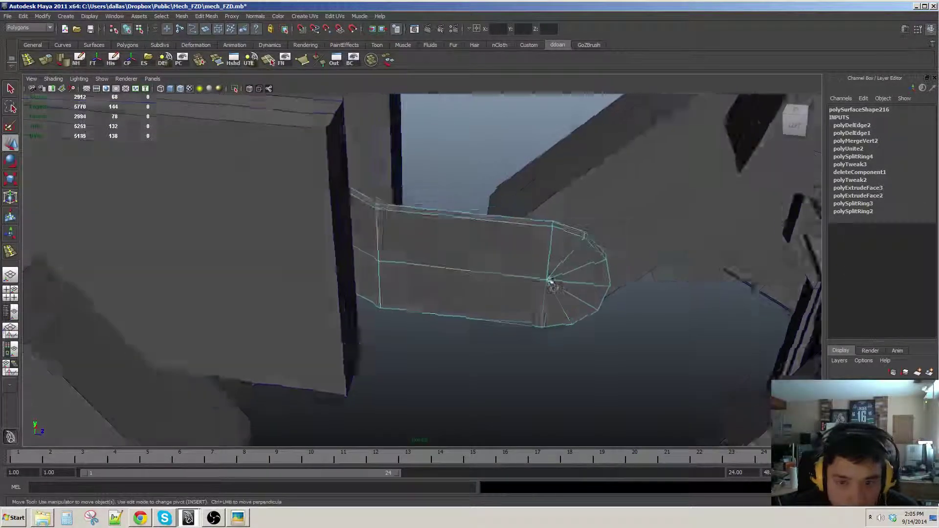
Step: Delete the three unneeded edge loops across the straight rear segment of the arm
left_click_drag(549, 279, 523, 381, "alt")
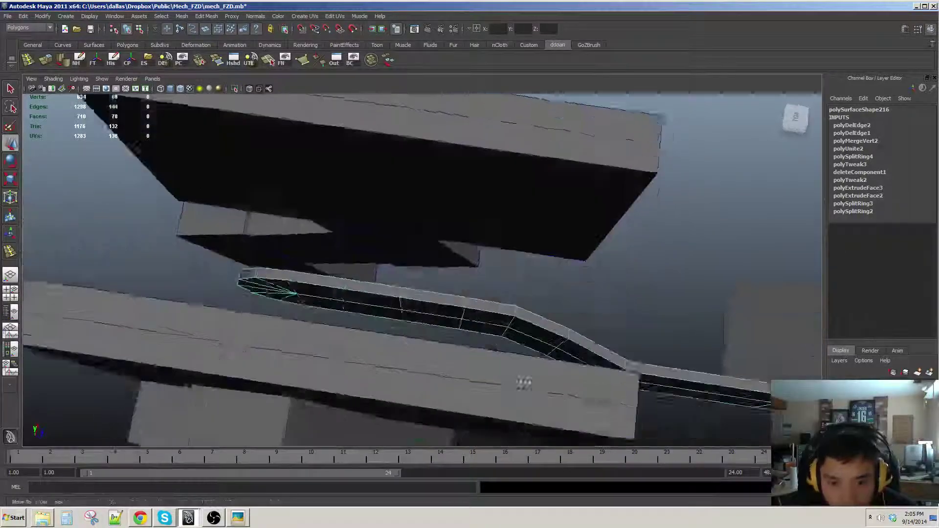
left_click(467, 301)
left_click_drag(467, 301, 531, 264, "alt")
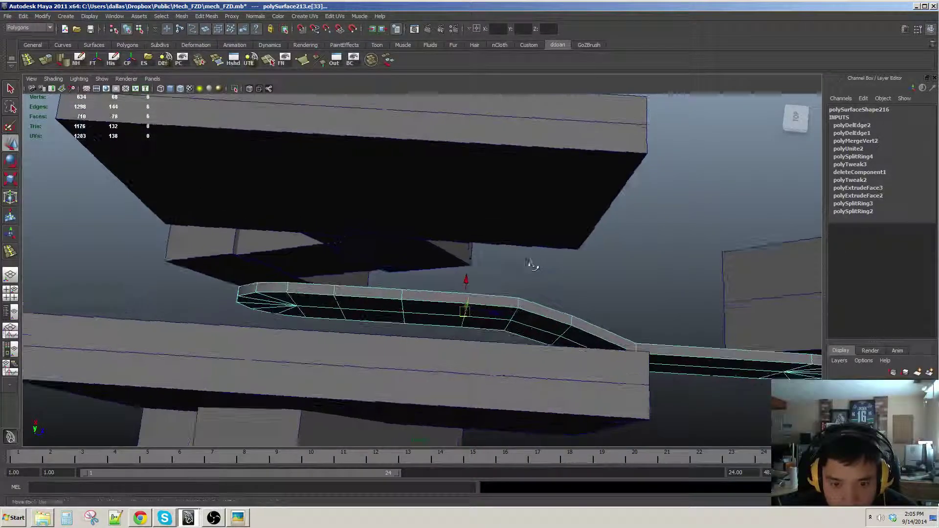
left_click(162, 63)
left_click_drag(275, 209, 446, 312, "alt")
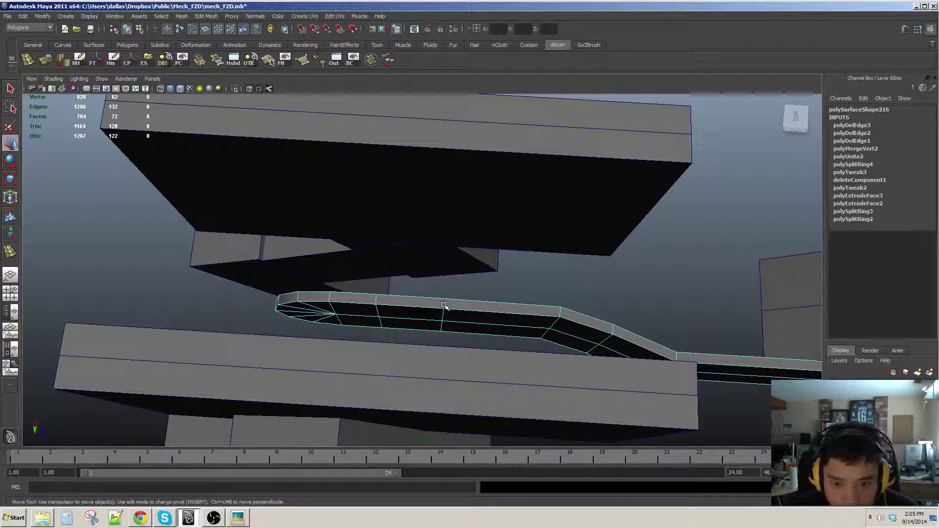
left_click(162, 61)
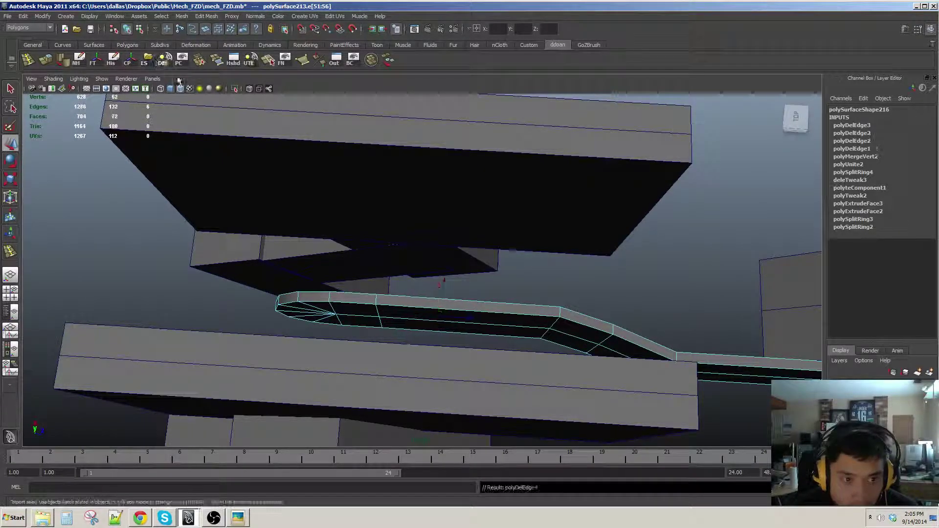
left_click_drag(411, 313, 436, 325, "alt")
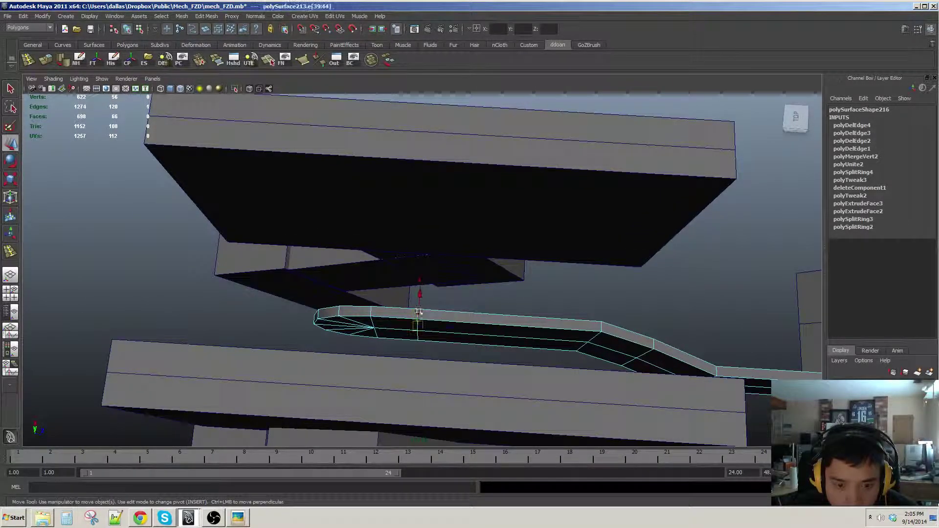
left_click(160, 64)
Step: Return the arm to object mode, clear its construction history and freeze its transformations
left_click_drag(563, 284, 527, 302, "alt")
right_click_drag(535, 332, 560, 313)
left_click_drag(557, 330, 529, 251, "alt")
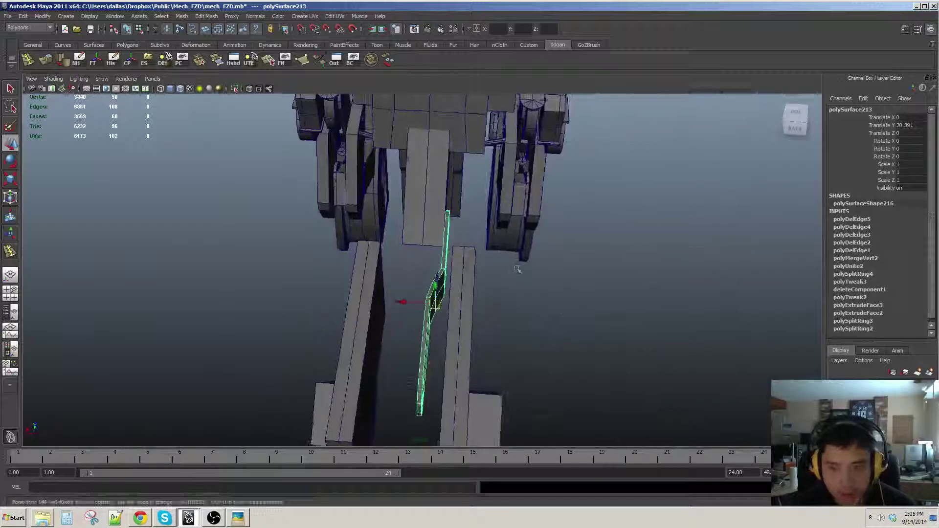
left_click(113, 65)
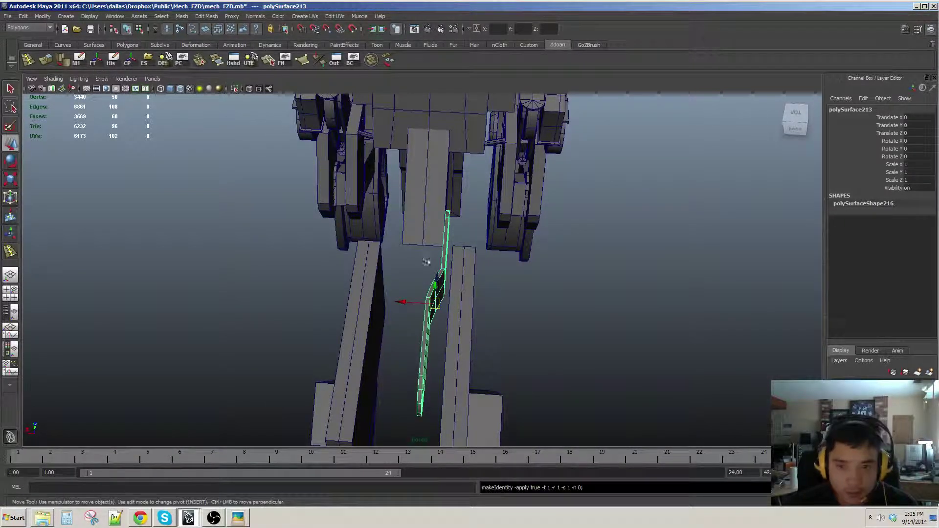
Step: Duplicate the cleaned arm, move the copy's pivot to the mech's center line and mirror it across with a negative Scale X
left_click(428, 305)
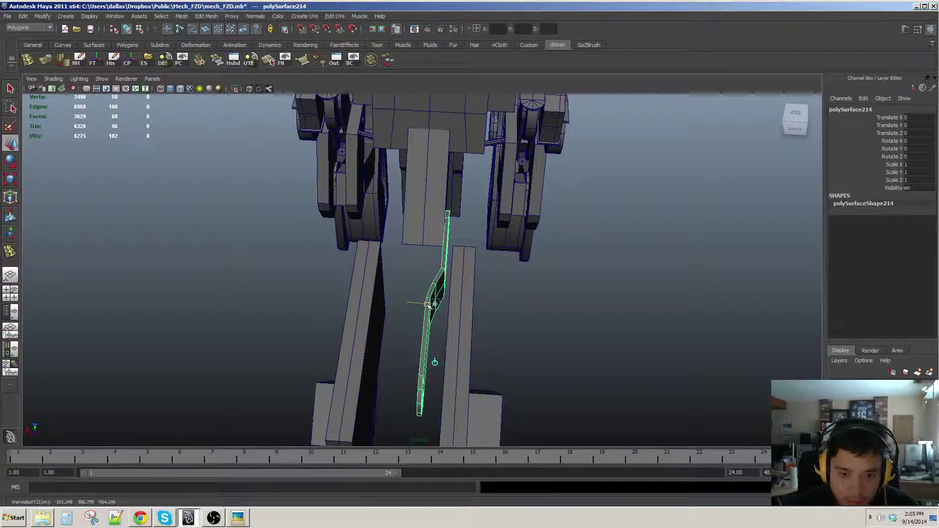
key("Insert")
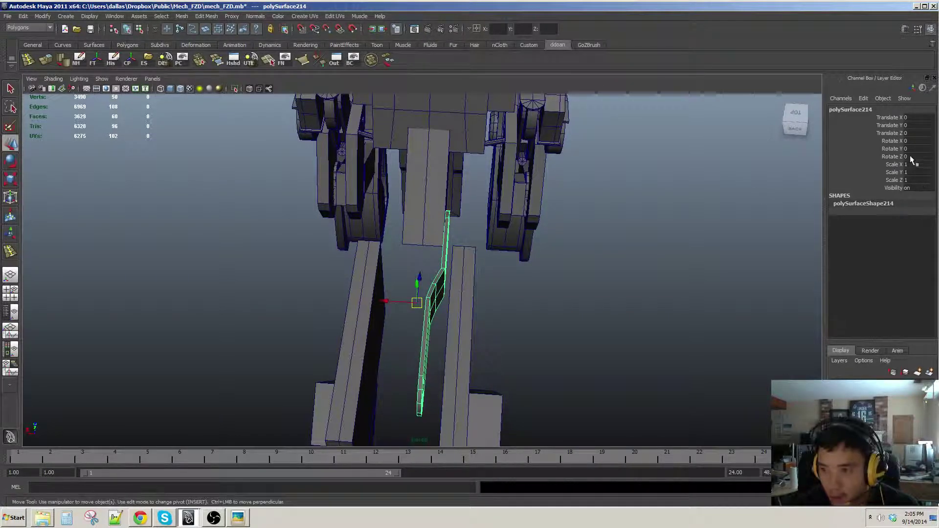
key("Return")
left_click_drag(489, 341, 512, 319, "alt")
left_click(514, 318)
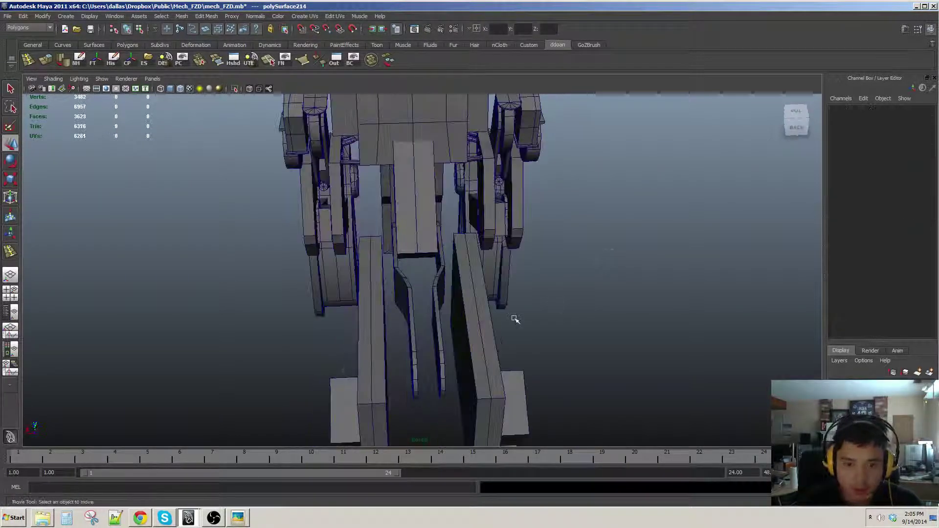
Step: Select the large outer rear plate, save the scene and switch to the orthographic side view
left_click(455, 289)
left_click(441, 285)
left_click_drag(416, 286, 418, 234, "alt")
left_click(418, 233)
scroll(505, 279, "up", 3)
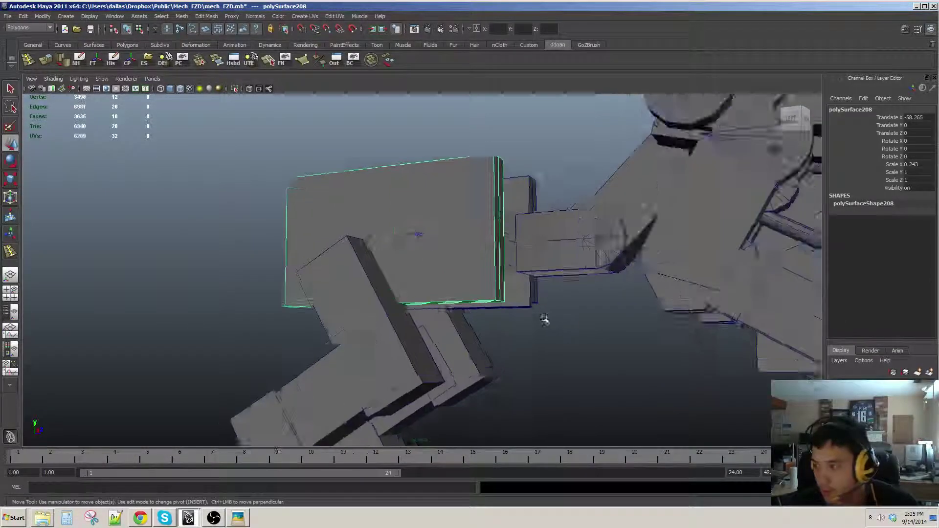
left_click_drag(544, 318, 581, 331, "alt")
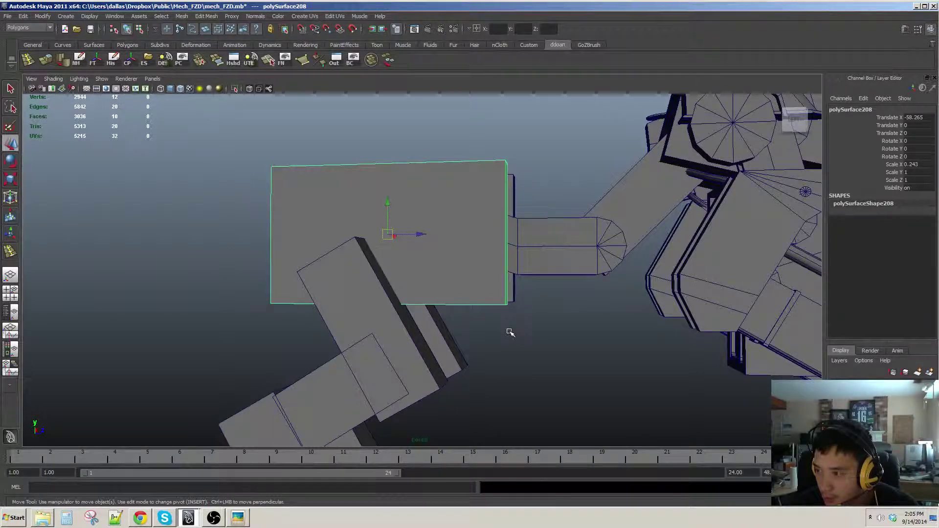
left_click_drag(492, 325, 450, 325, "alt")
key("ctrl+s")
key("space")
key("space")
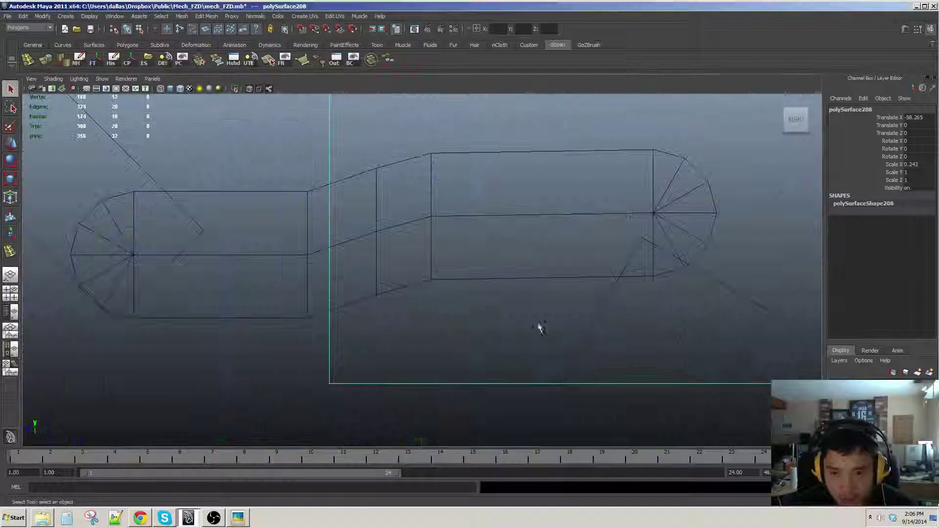
Step: Start a CV Curve outline over the large rear plate, tracing its sloping lower edge from the front to the rear edge
middle_click_drag(538, 325, 482, 340, "alt")
scroll(452, 300, "down", 3)
left_click(452, 299)
scroll(483, 339, "up", 2)
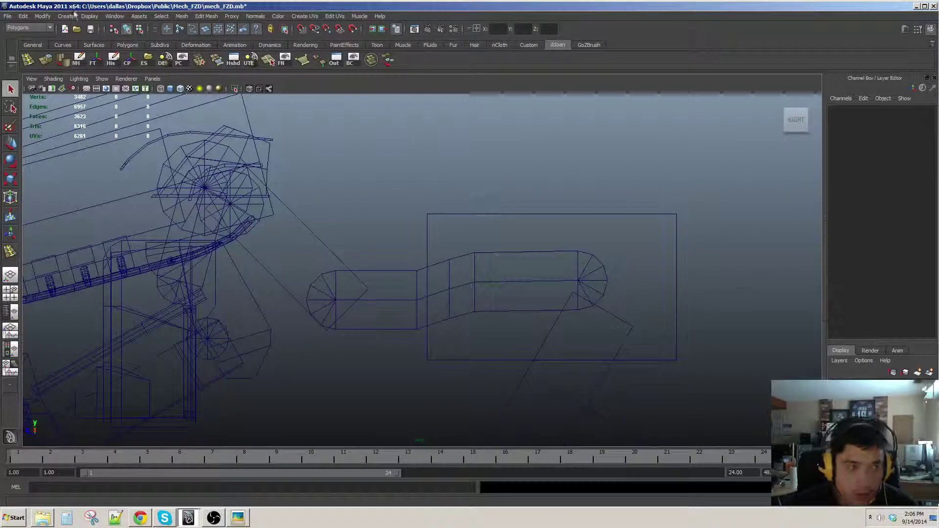
left_click(74, 18)
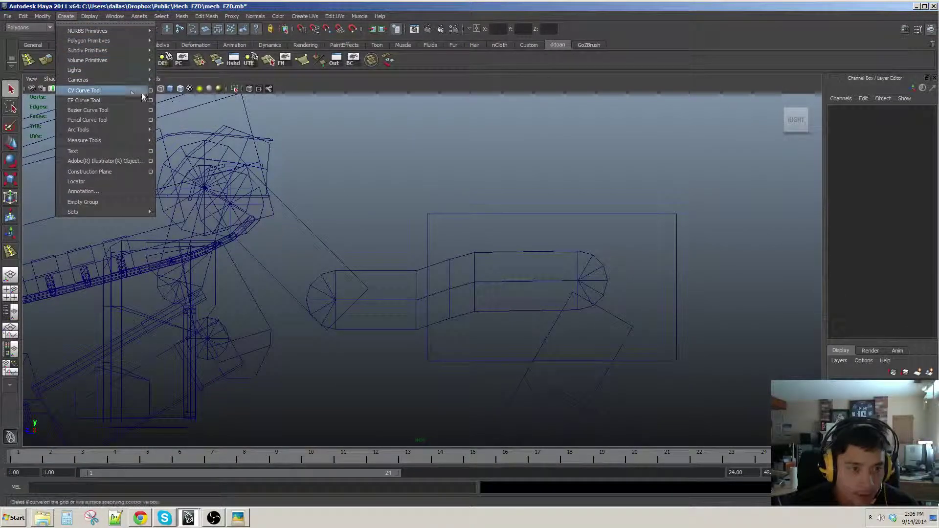
left_click(84, 90)
right_click_drag(481, 269, 506, 299, "alt")
mouse_move(506, 299)
middle_mouse_down("alt")
mouse_move(517, 296)
mouse_move(508, 304)
mouse_move(503, 287)
middle_mouse_up("alt")
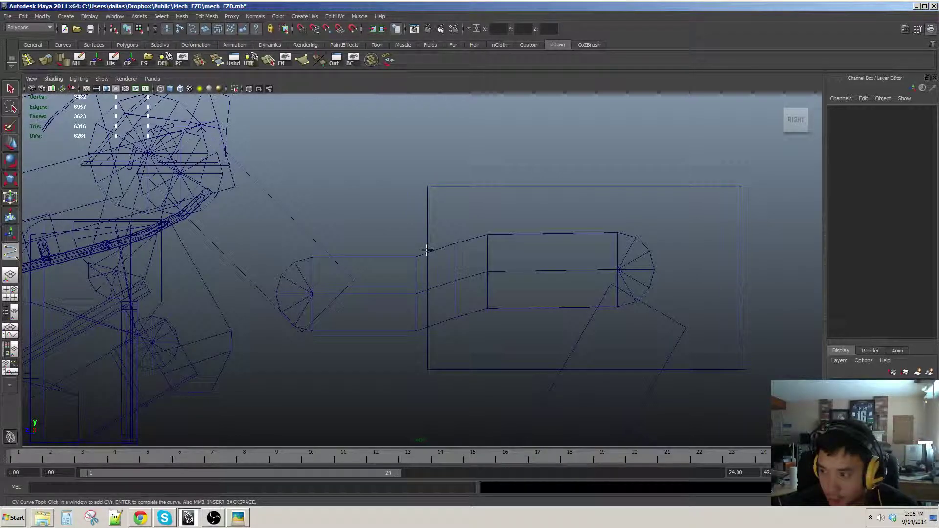
left_click(427, 345)
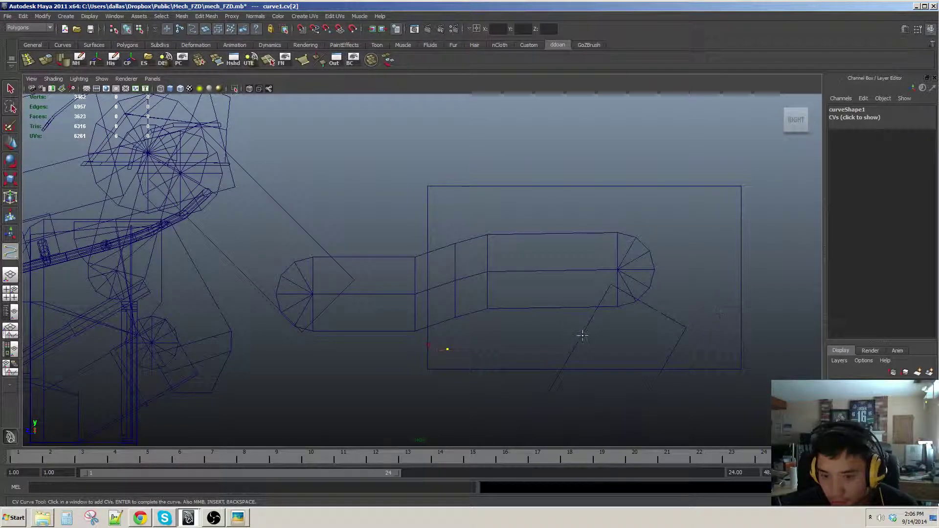
left_click(682, 309)
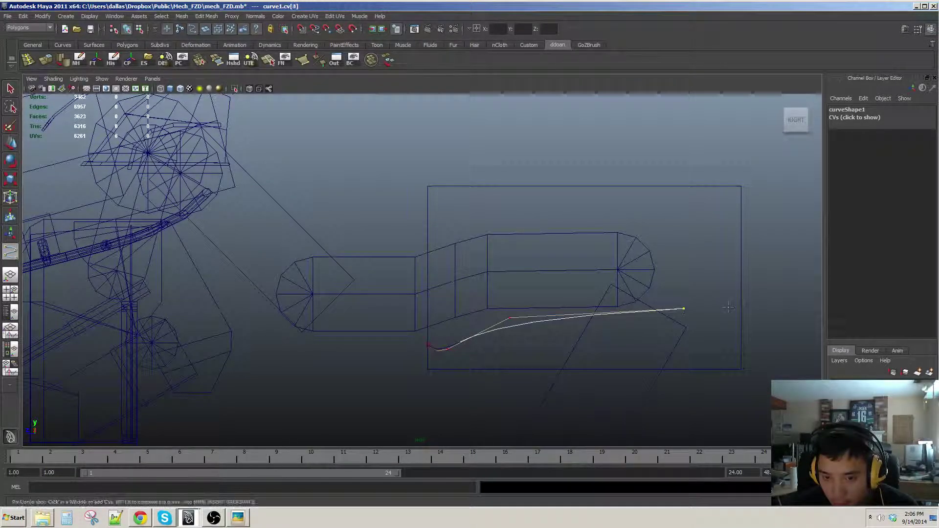
left_click(738, 314)
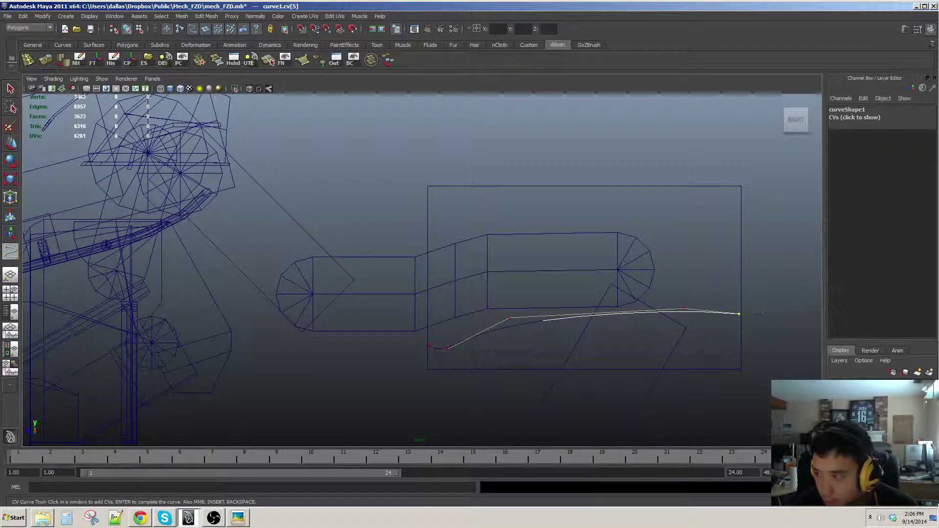
Step: Continue the curve up the rear and along the stepped upper edge, bring it down the front to the starting point, and finish it
left_click(740, 201)
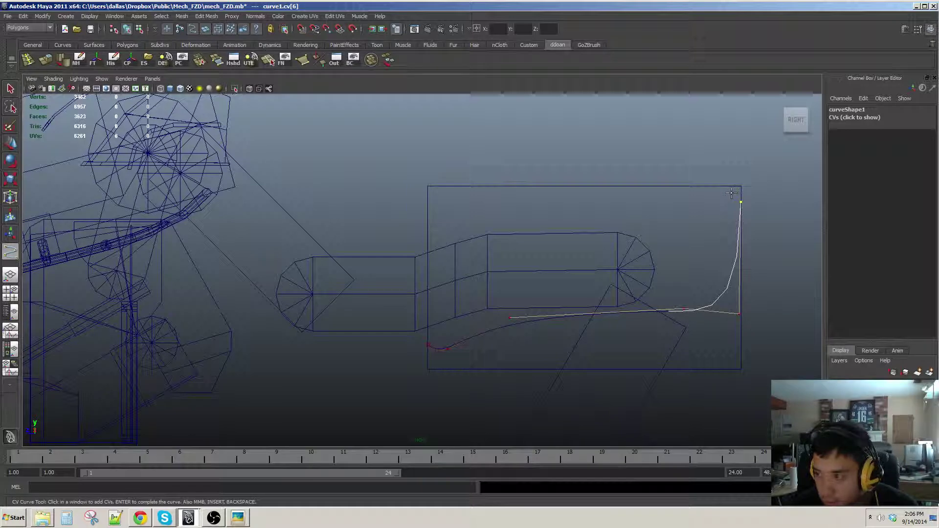
left_click_drag(736, 192, 671, 184)
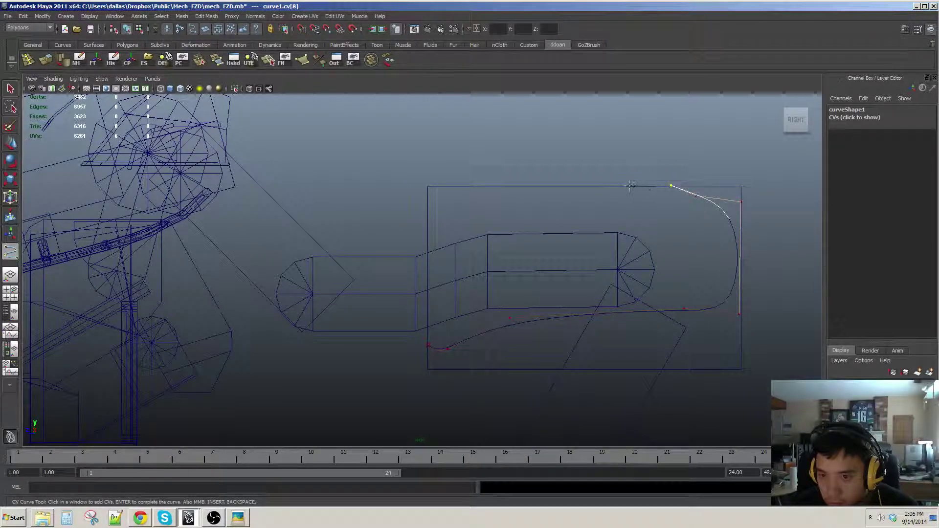
left_click(571, 193)
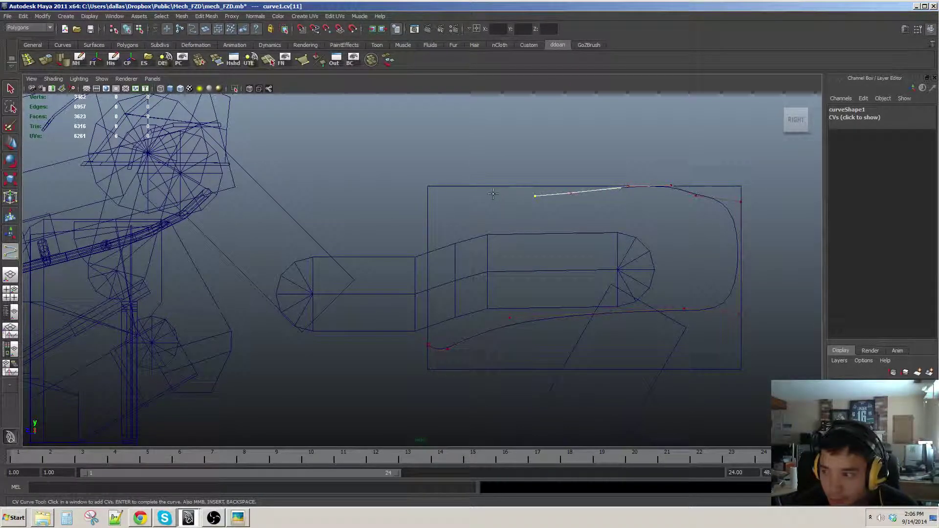
left_click(470, 217)
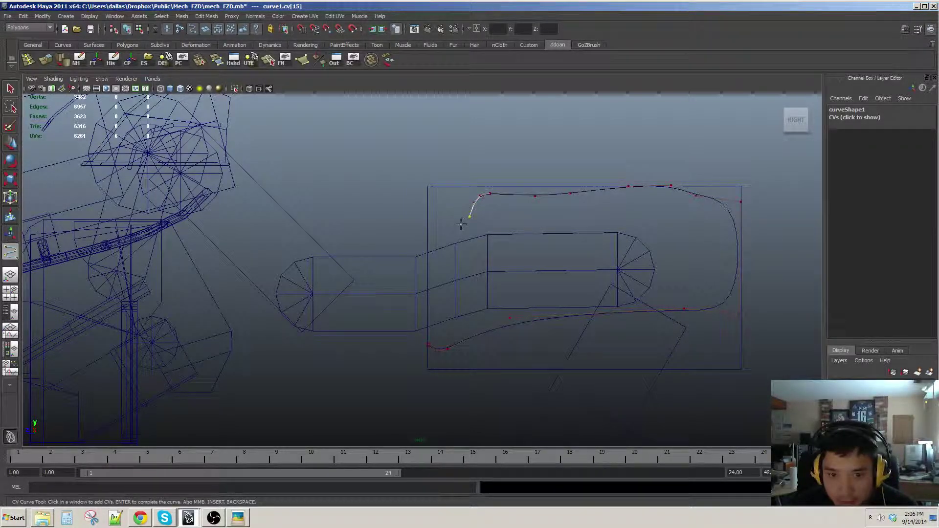
left_click(433, 227)
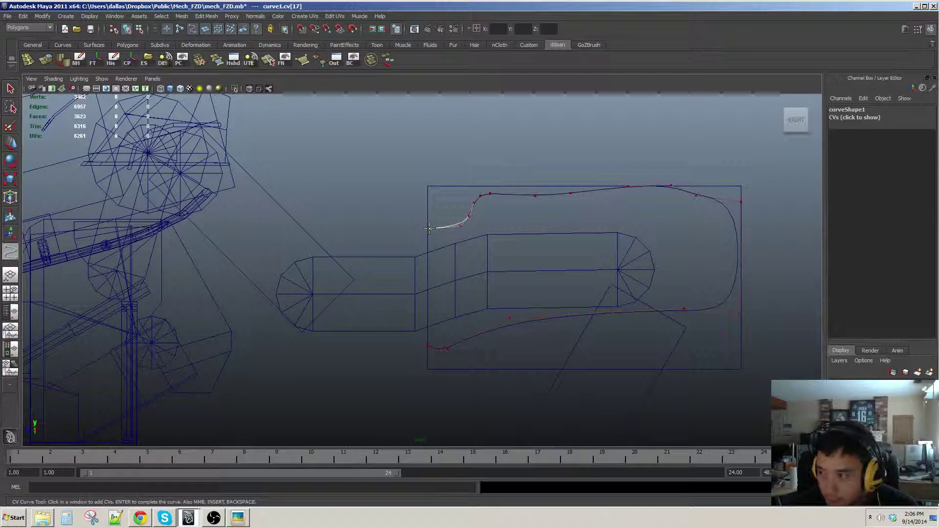
left_click(430, 346)
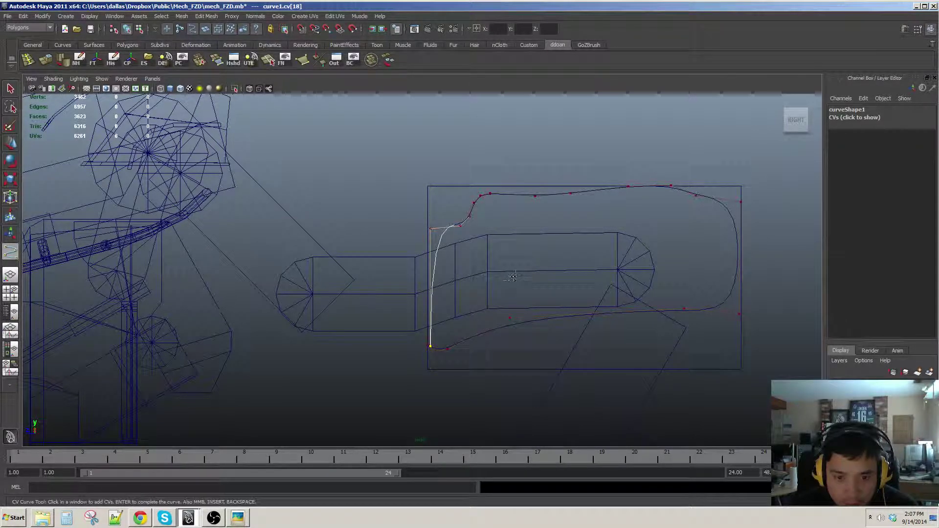
key("Return")
scroll(471, 295, "up", 3)
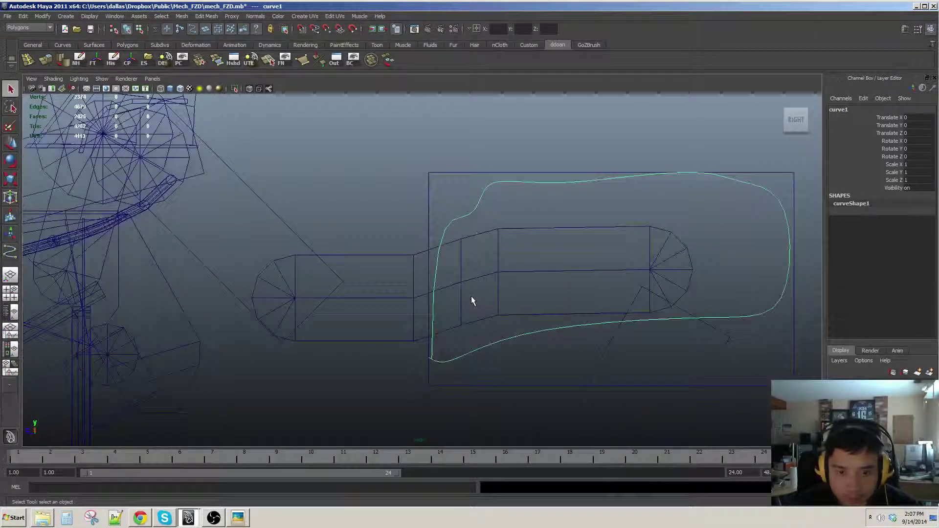
Step: Move the outline curve's upper front CV forward to just beyond the plate's front edge
scroll(472, 243, "down", 3)
left_click_drag(509, 210, 409, 237, "alt")
scroll(430, 259, "down", 2)
scroll(409, 237, "up", 4)
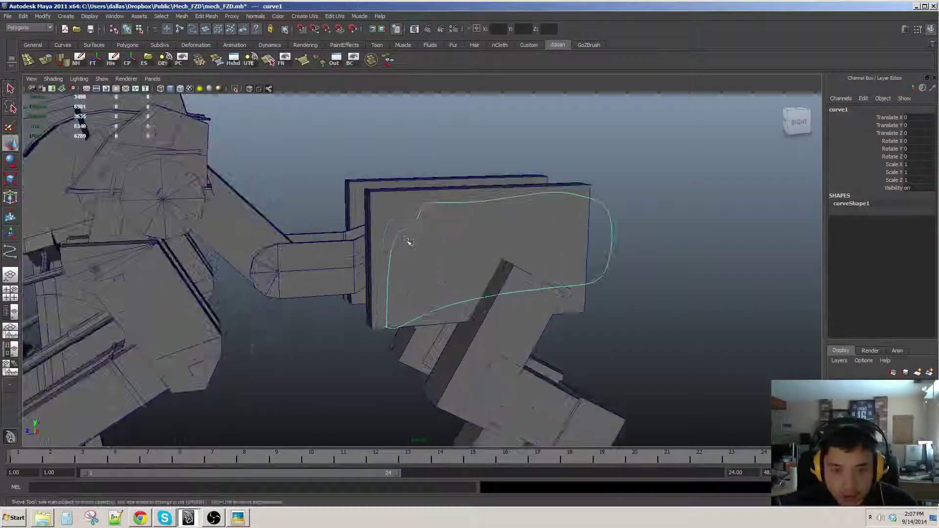
key("w")
right_click_drag(395, 231, 375, 225)
scroll(386, 237, "up", 3)
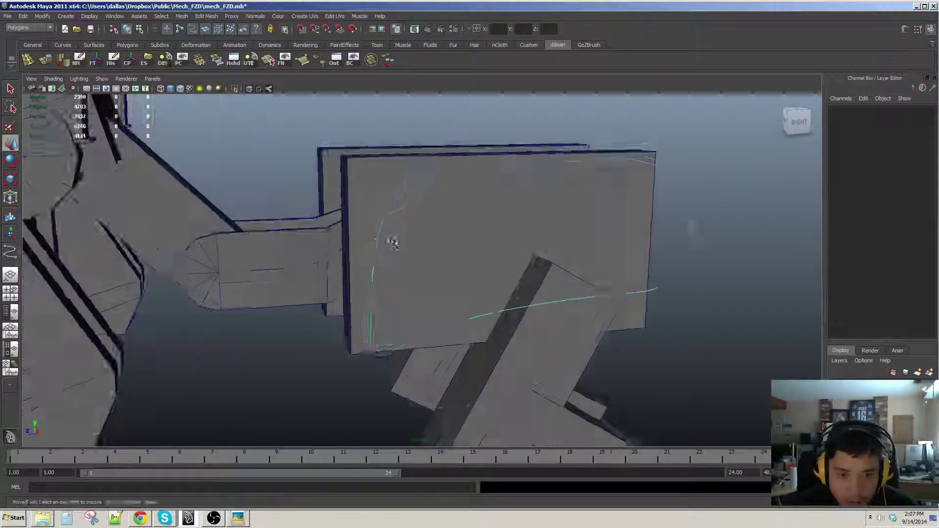
left_click_drag(390, 240, 386, 234, "alt")
left_click_drag(344, 191, 308, 206)
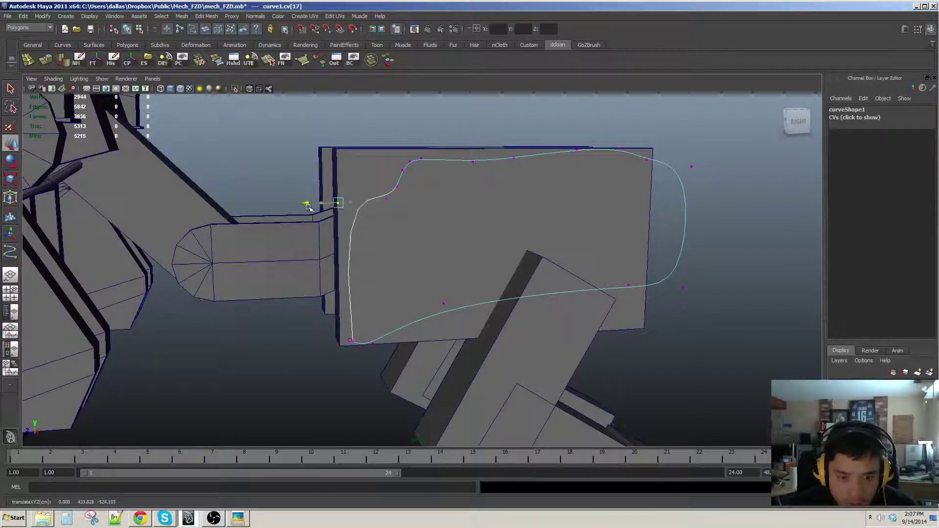
scroll(408, 276, "up", 3)
scroll(419, 272, "down", 3)
left_click_drag(419, 272, 404, 308, "alt")
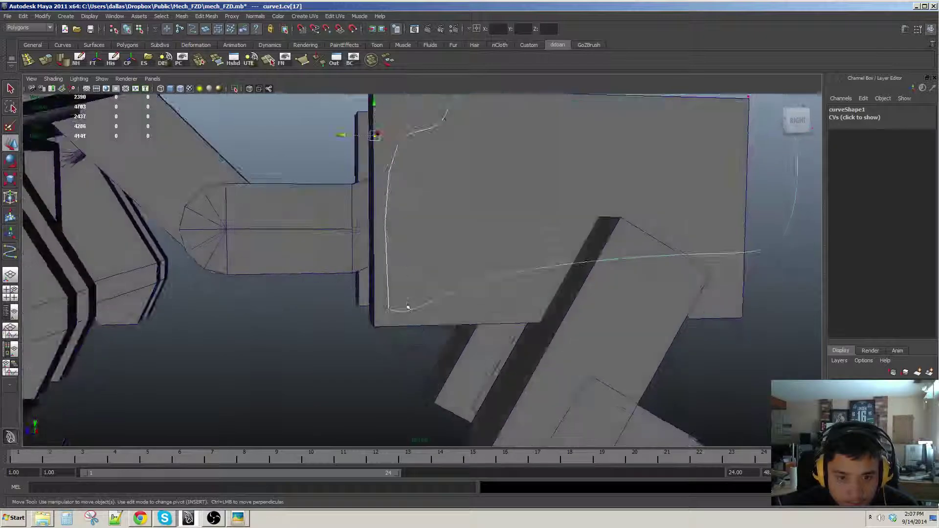
Step: Nudge the curve's end CV at the lower front corner slightly toward the body
key("F8")
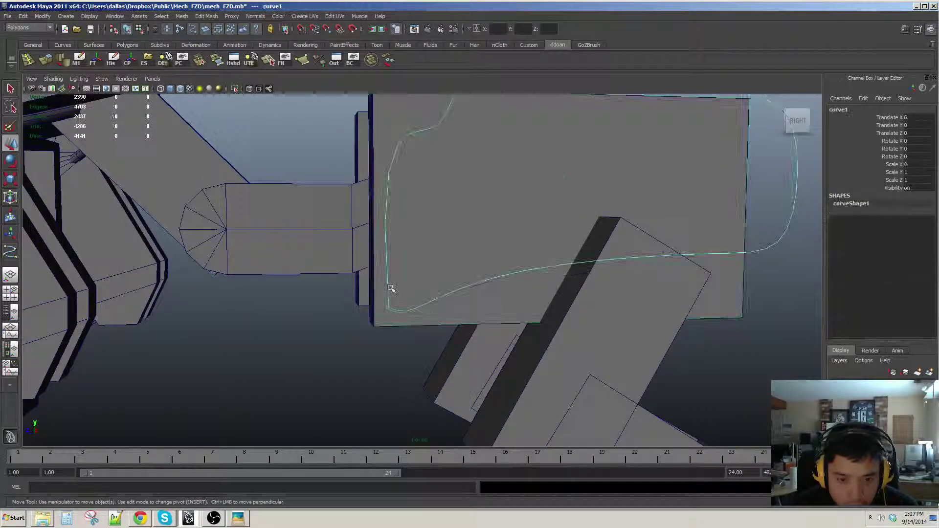
scroll(377, 287, "up", 3)
scroll(381, 310, "down", 3)
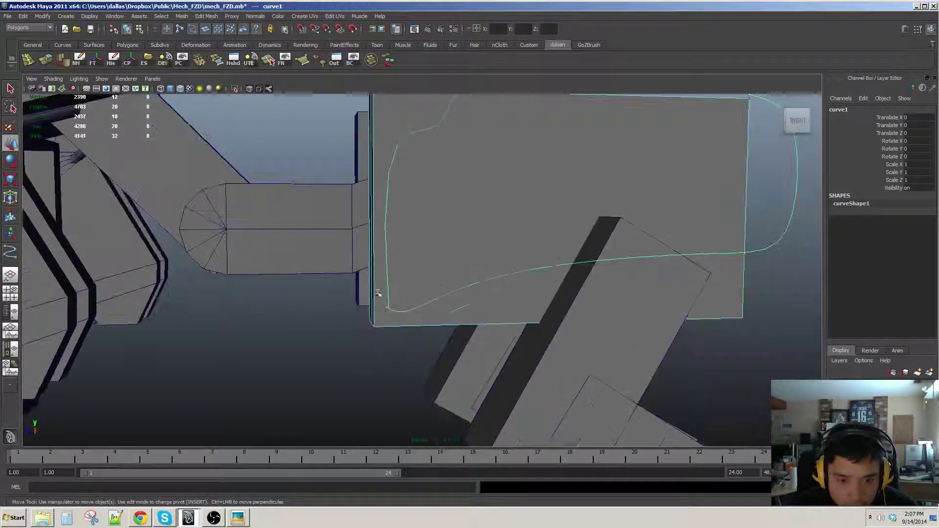
scroll(380, 293, "down", 2)
left_click_drag(379, 293, 414, 241, "alt")
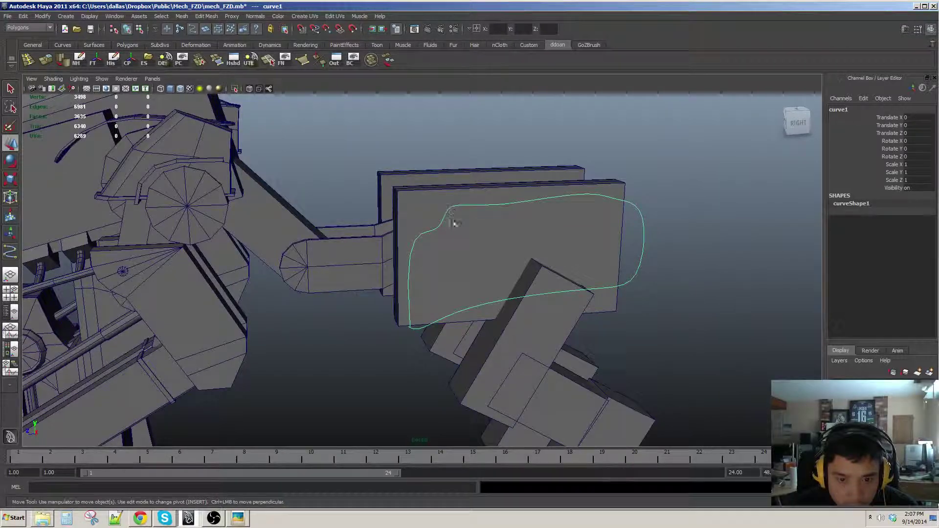
key("F8")
scroll(419, 209, "up", 5)
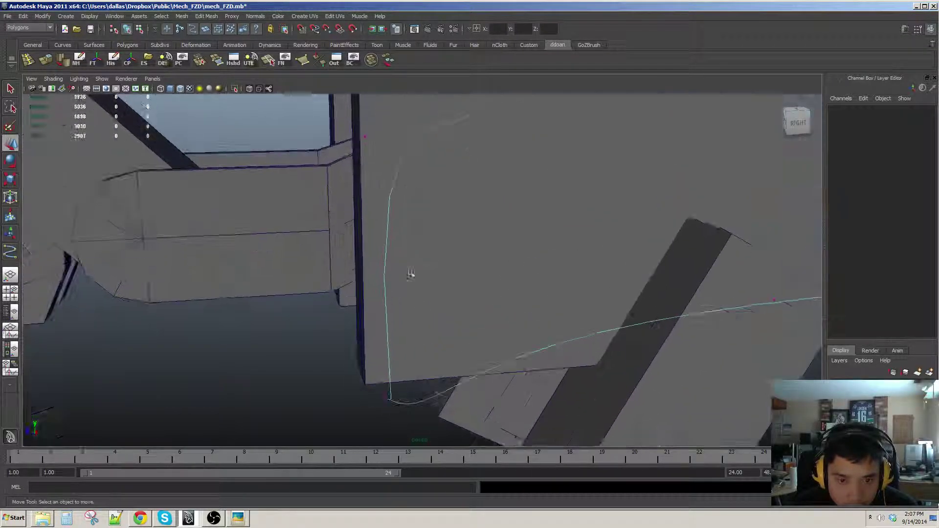
left_click(387, 395)
left_click_drag(390, 398, 381, 398)
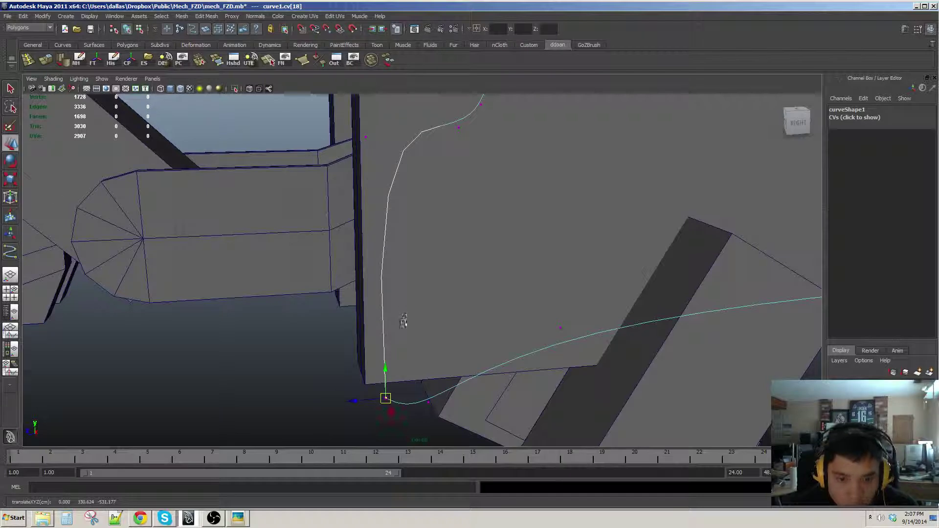
Step: Reshape the outline's lower edge by repositioning its middle CV and slightly lowering the CV near the rear
right_click_drag(402, 320, 391, 323, "alt")
left_click_drag(368, 157, 493, 310)
left_click(402, 258)
left_click_drag(404, 259, 443, 259)
middle_click_drag(687, 256, 651, 268, "alt")
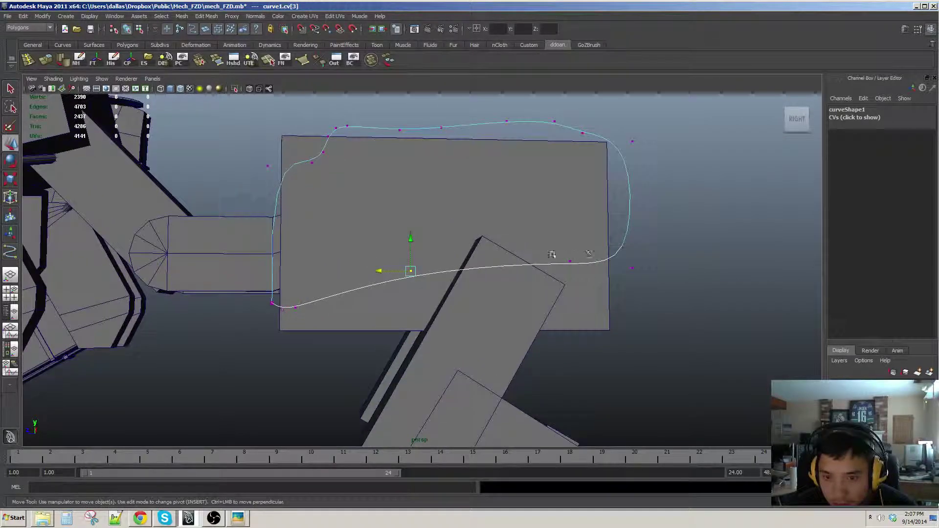
left_click_drag(569, 233, 570, 239)
middle_click_drag(558, 277, 608, 335, "alt")
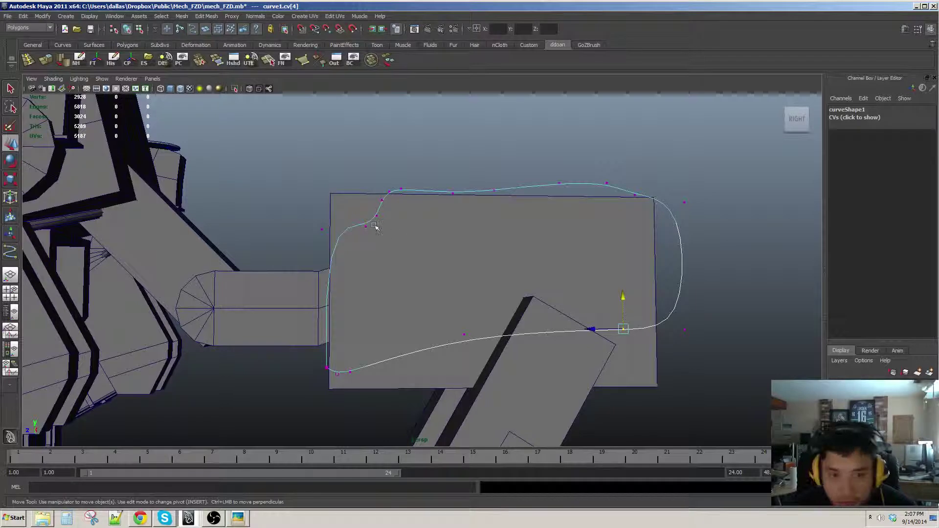
Step: Shift the upper front CV slightly farther forward and lower the group of CVs forming the notch at the front of the upper edge
left_click_drag(360, 171, 406, 254)
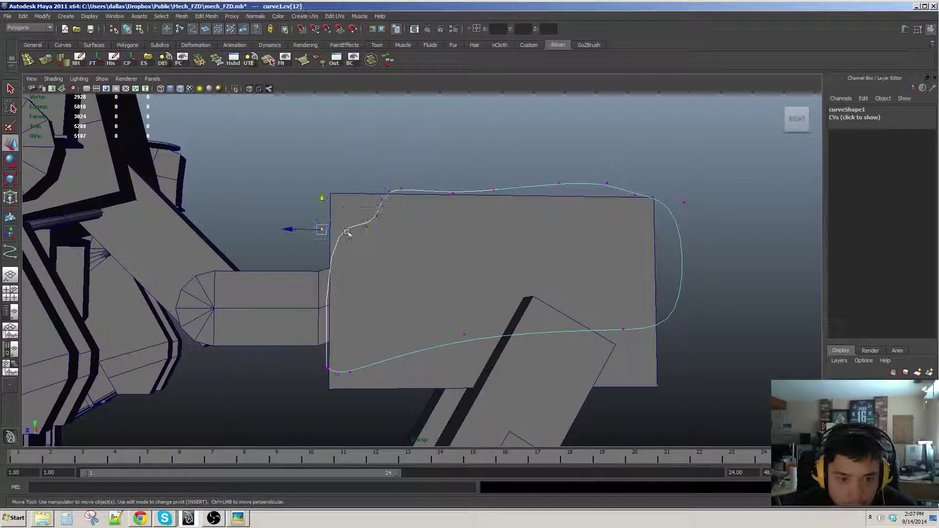
key("F8")
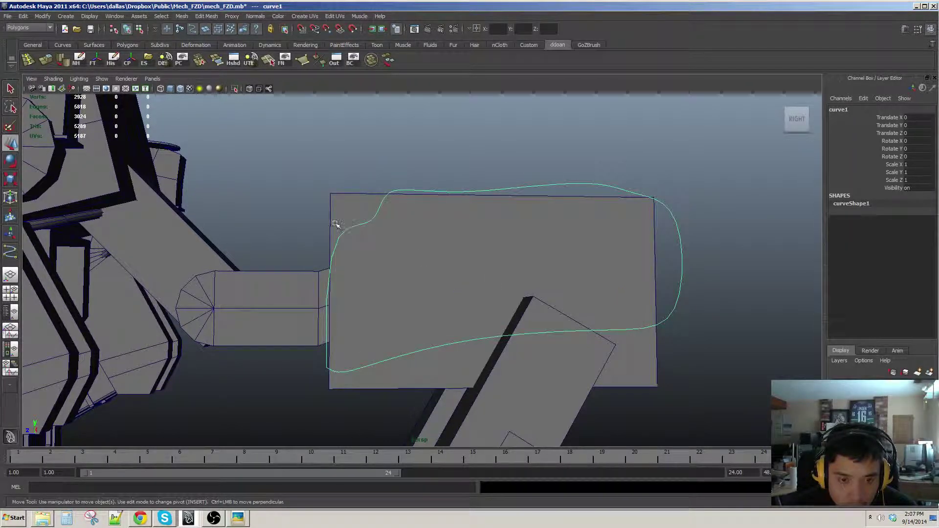
key("F8")
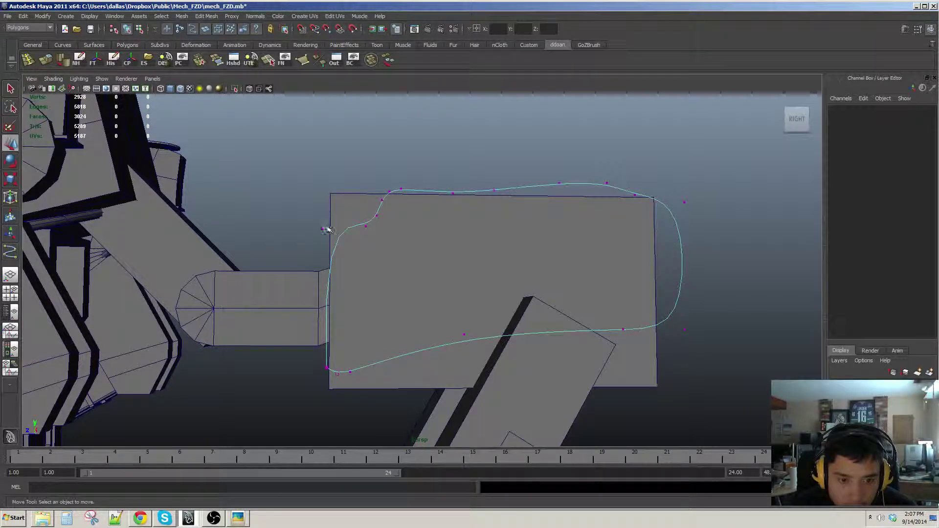
left_click(317, 228)
left_click_drag(295, 229, 290, 233)
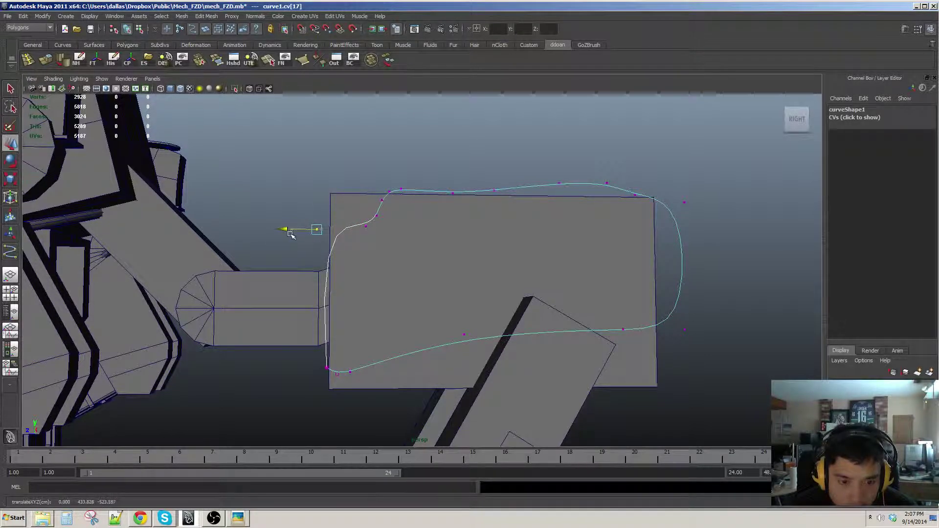
left_click_drag(355, 181, 407, 241)
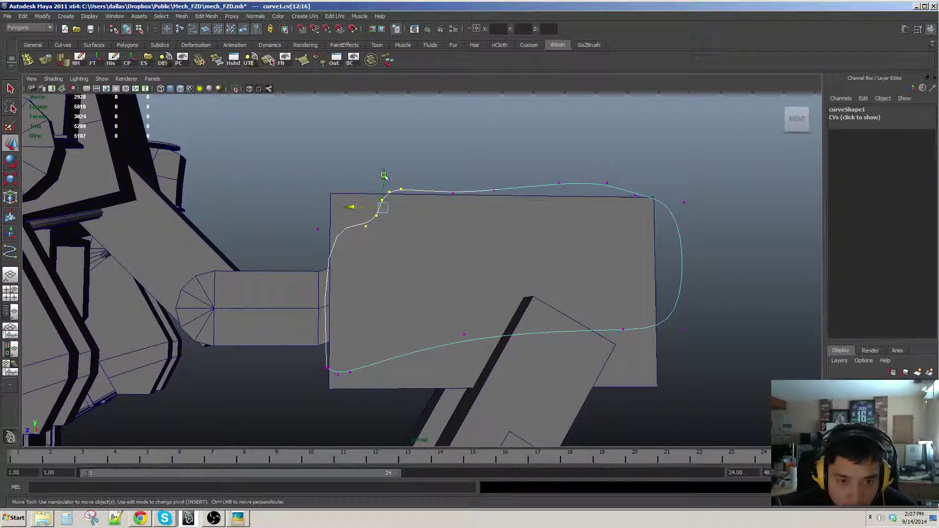
left_click_drag(384, 175, 384, 182)
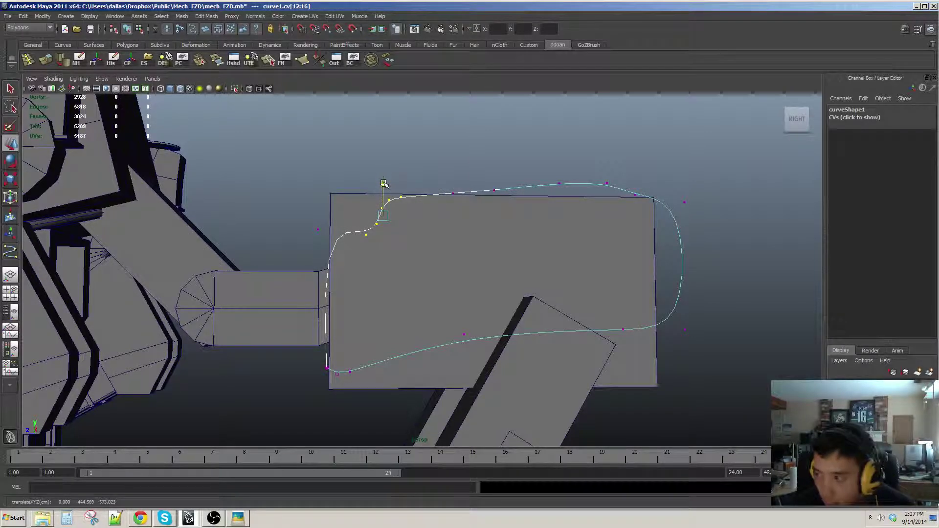
Step: Form a second step in the upper edge by lowering the CVs before it and moving the next two CVs up and forward
left_click(453, 193)
left_click_drag(454, 164, 478, 159)
left_click_drag(569, 175, 504, 182)
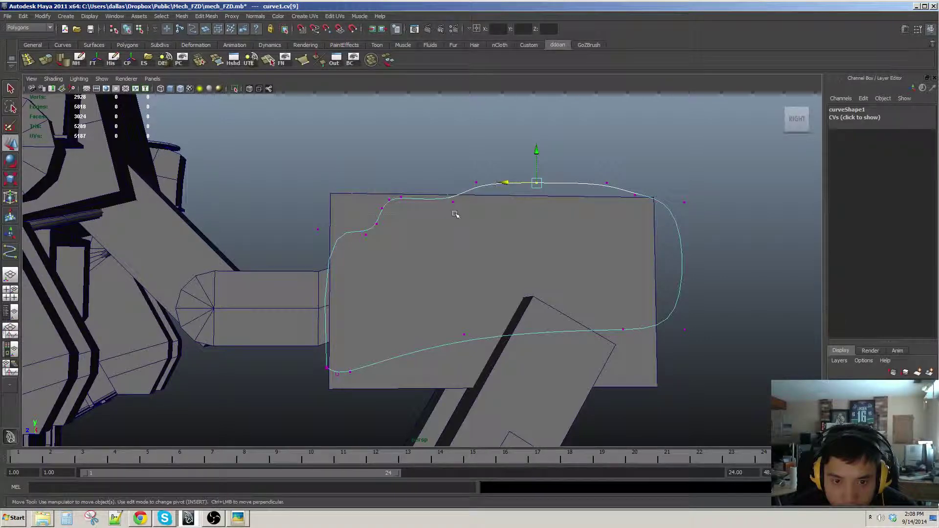
left_click_drag(423, 173, 419, 177)
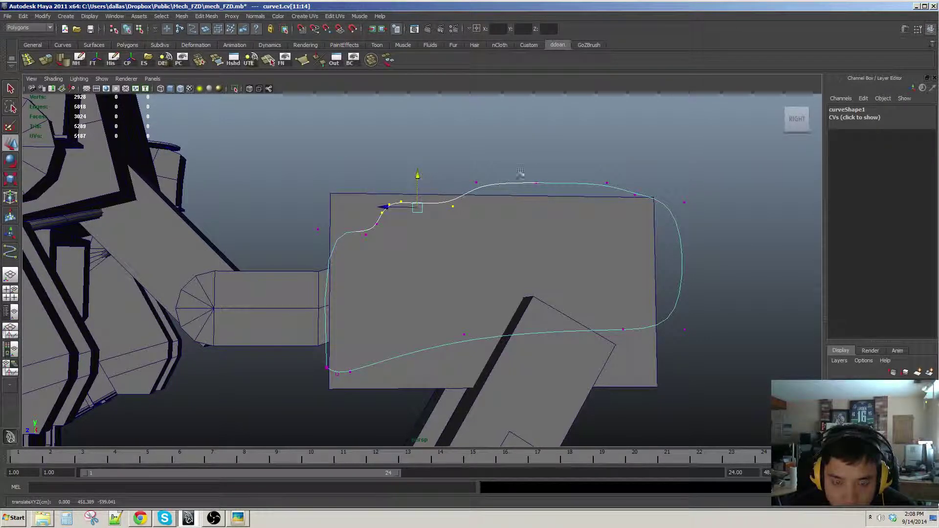
Step: Slide the two neighbouring CVs ahead of the upper rear corner farther forward along the outline's upper edge
left_click_drag(528, 173, 550, 183)
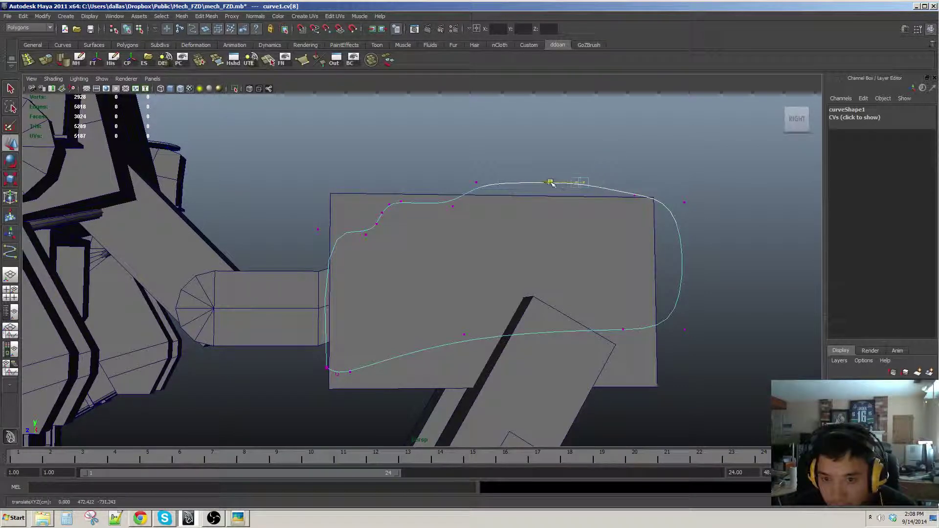
left_click(635, 195)
left_click_drag(609, 195, 578, 198)
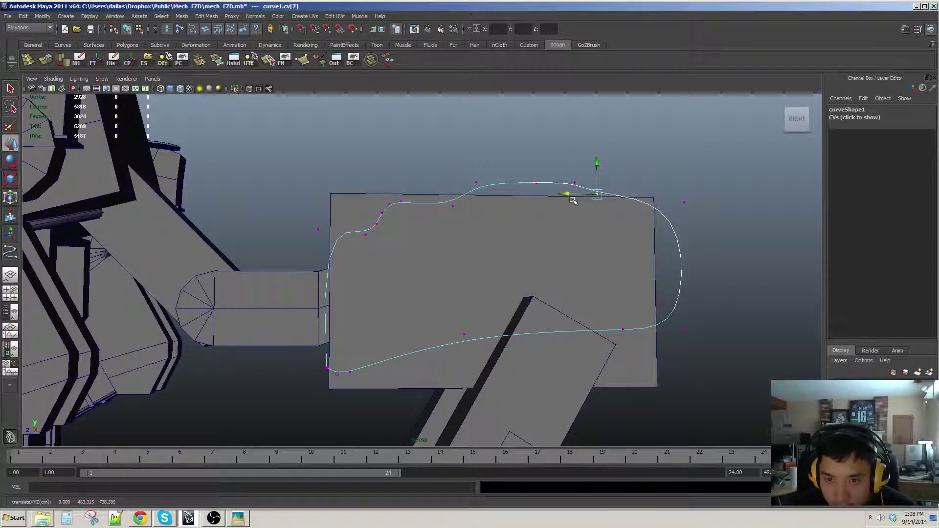
left_click(684, 202)
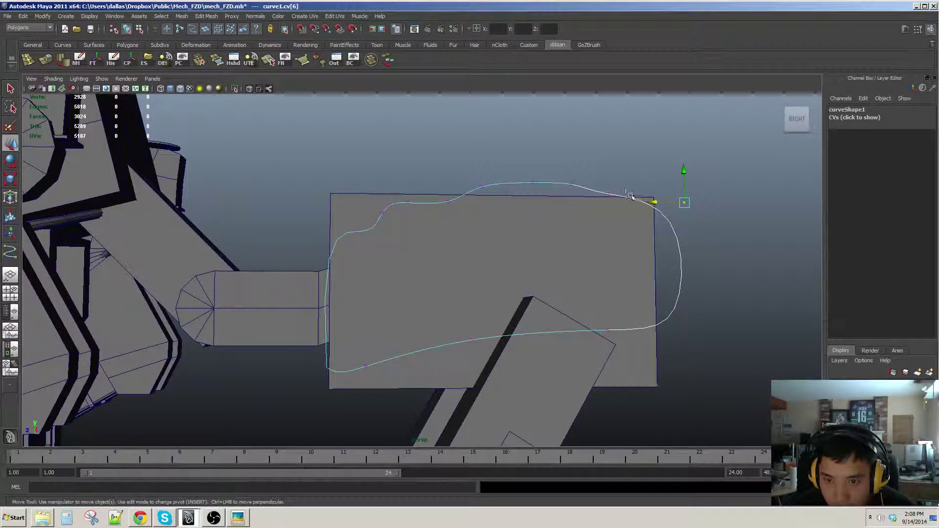
left_click(631, 197)
left_click(634, 198)
left_click(655, 206)
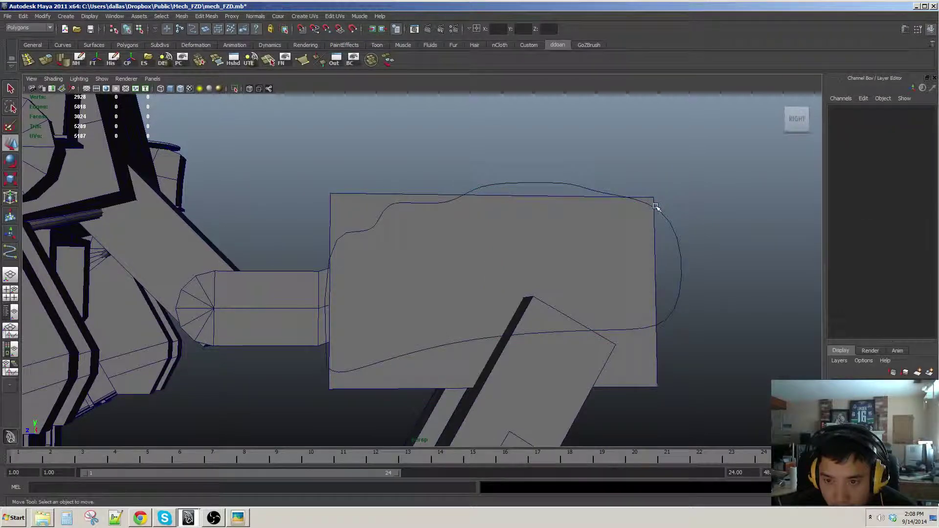
left_click(655, 207)
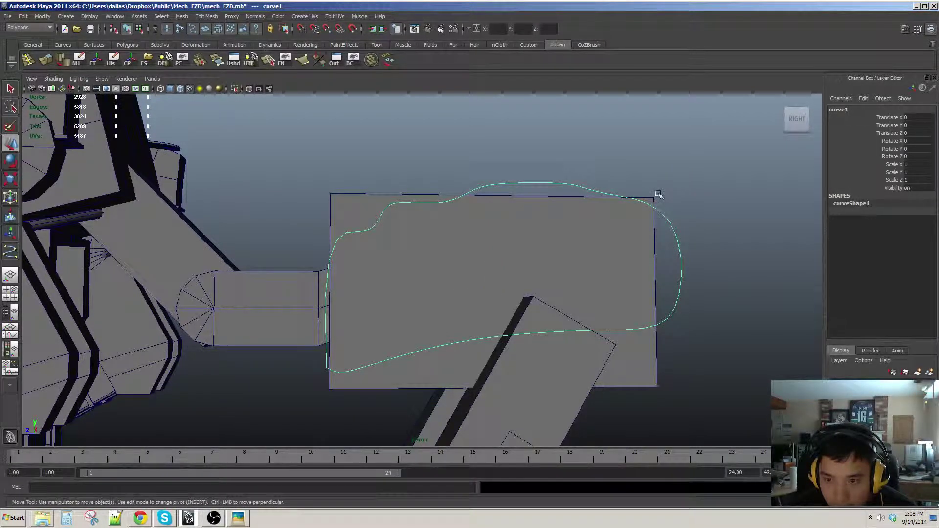
key("y")
key("Return")
key("y")
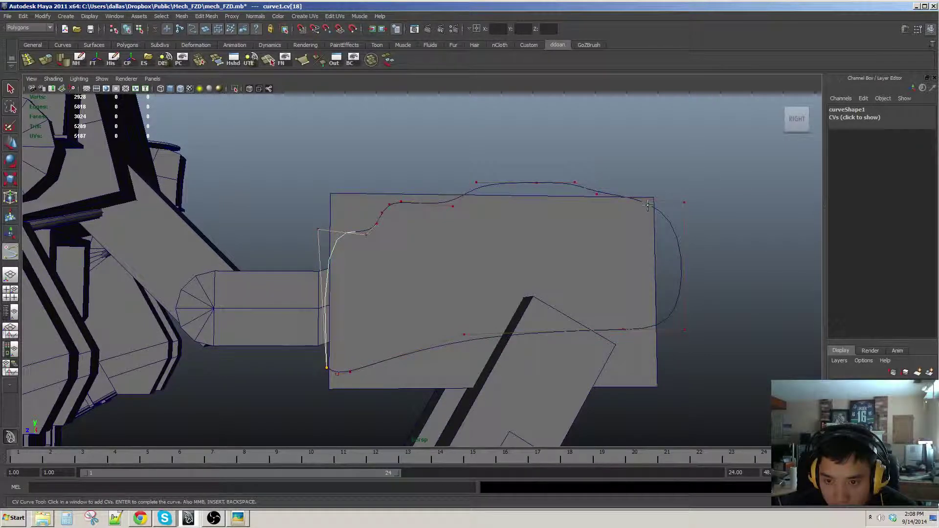
key("Return")
key("y")
key("Return")
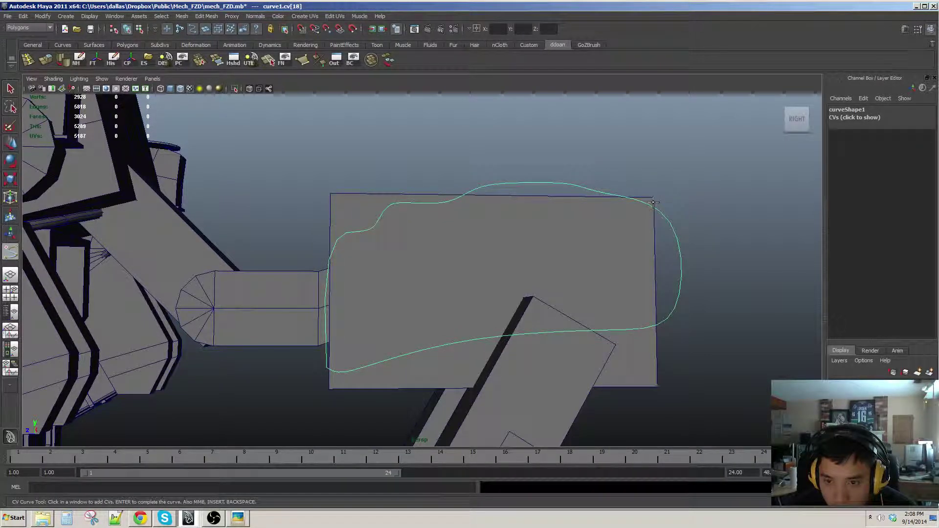
key("y")
key("Return")
key("y")
key("Return")
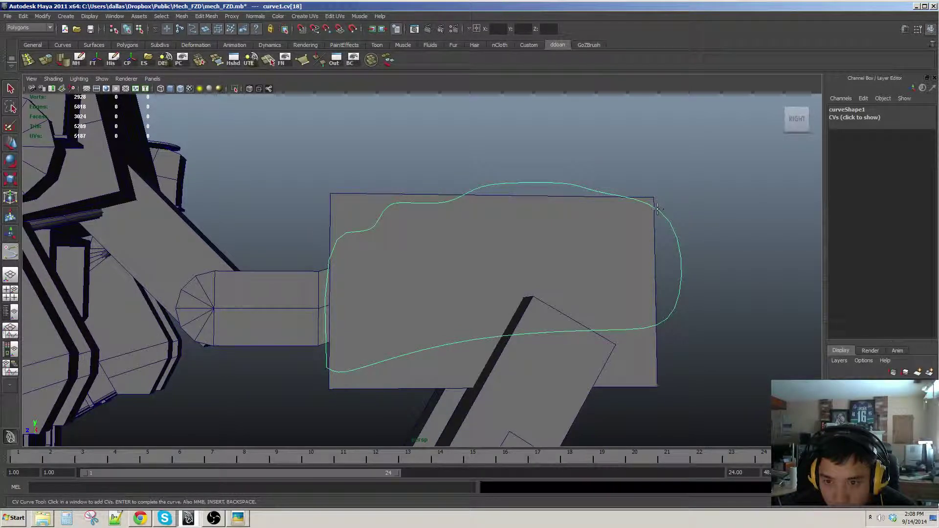
key("y")
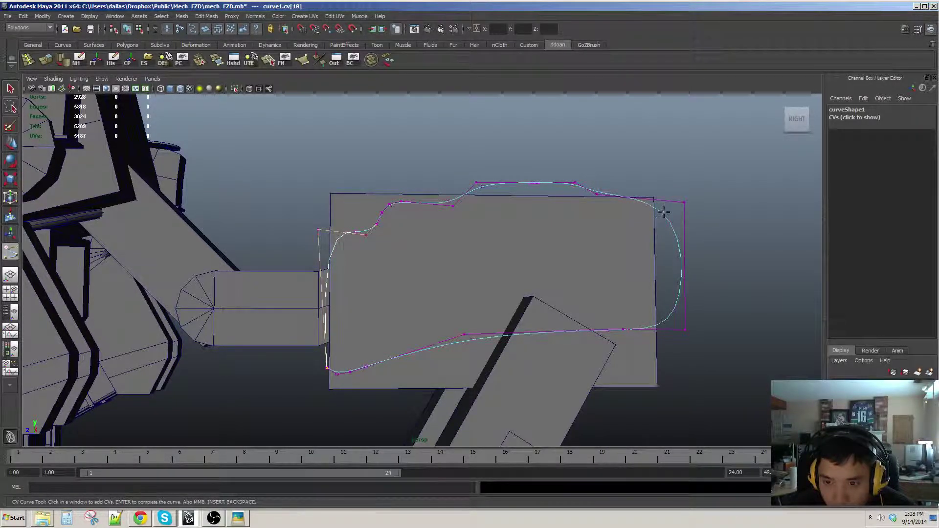
key("Return")
key("w")
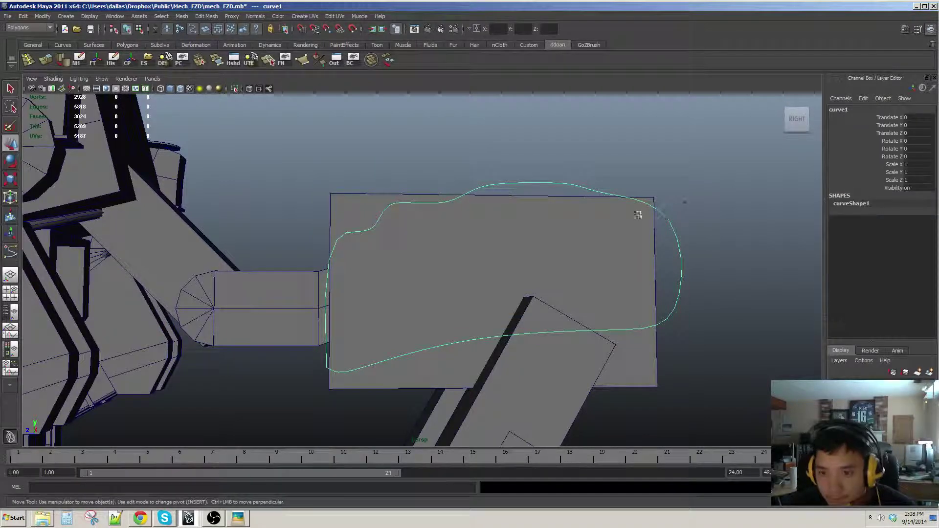
key("F8")
left_click(684, 202)
scroll(635, 262, "down", 5)
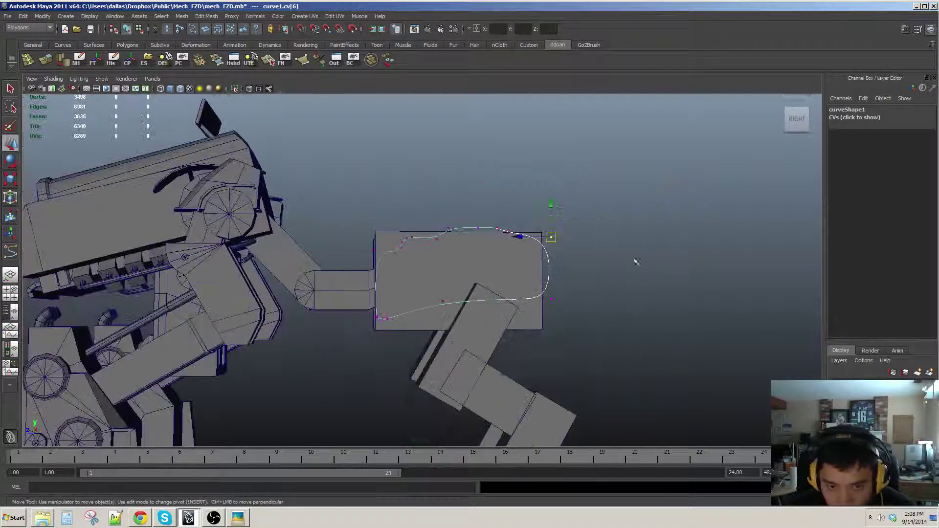
left_click(635, 262)
Step: Center the outline curve's pivot and move the whole curve along X to -46.565, in line with the outer rear plate
left_click_drag(635, 262, 573, 292, "alt")
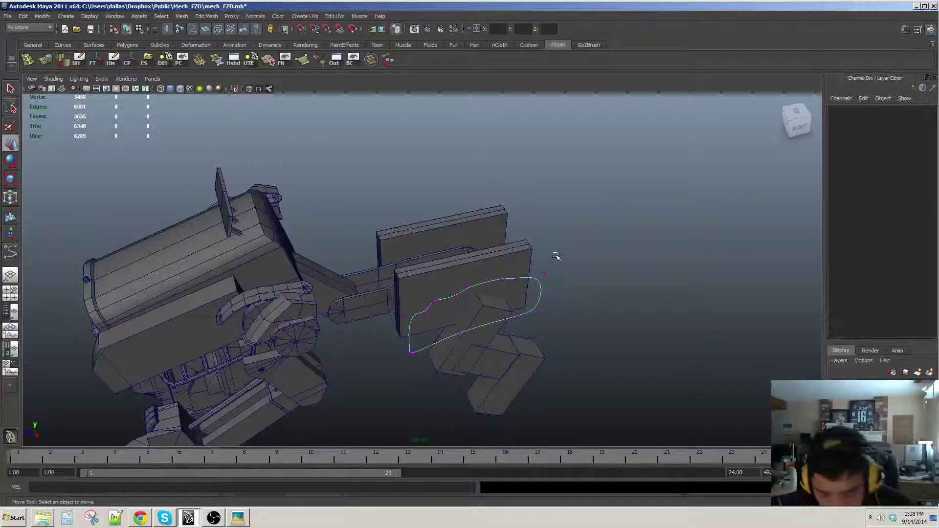
key("F8")
left_click_drag(555, 257, 484, 230, "alt")
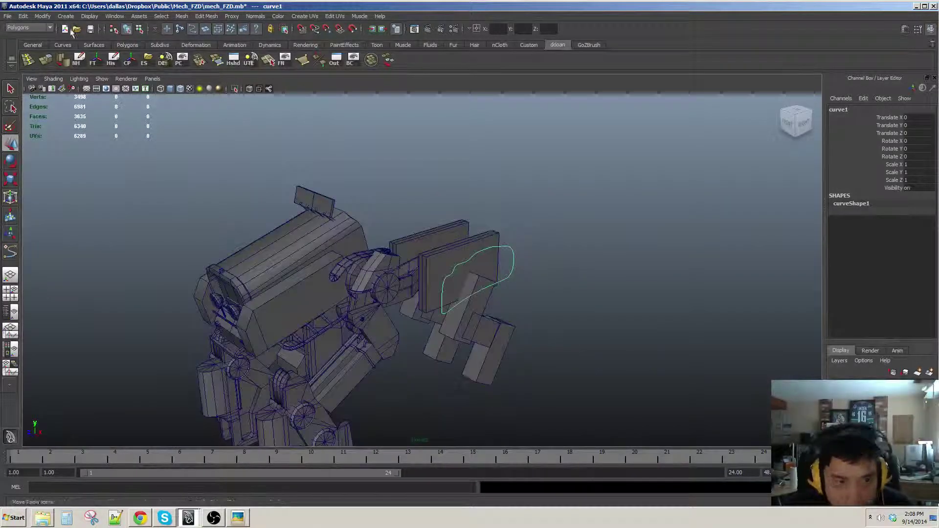
left_click(130, 64)
left_click_drag(513, 274, 499, 302, "alt")
left_click_drag(499, 302, 479, 267, "alt")
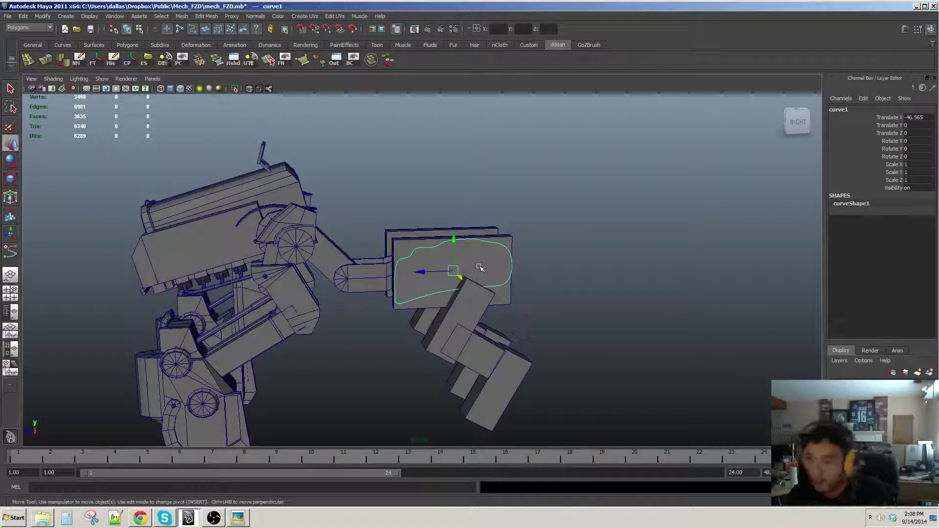
left_click_drag(534, 245, 612, 241, "alt")
scroll(612, 241, "down", 3)
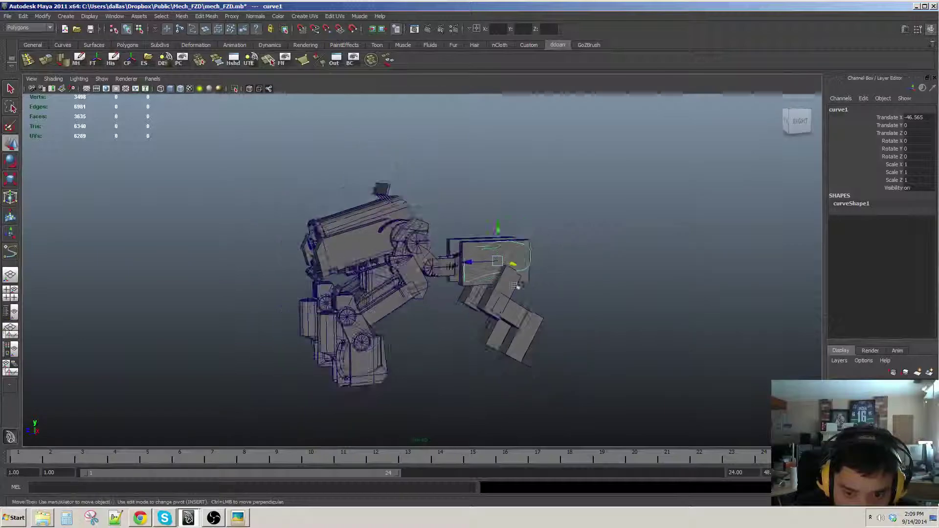
left_click_drag(517, 357, 582, 292, "alt")
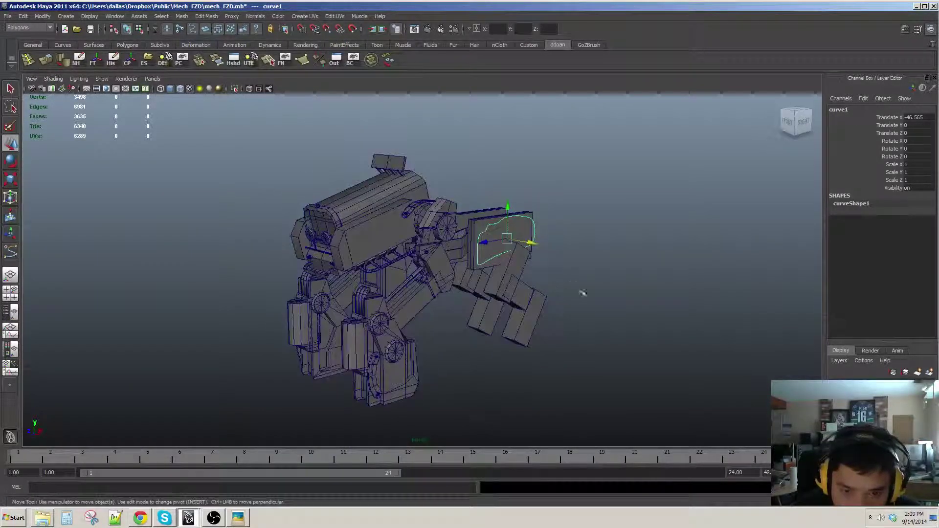